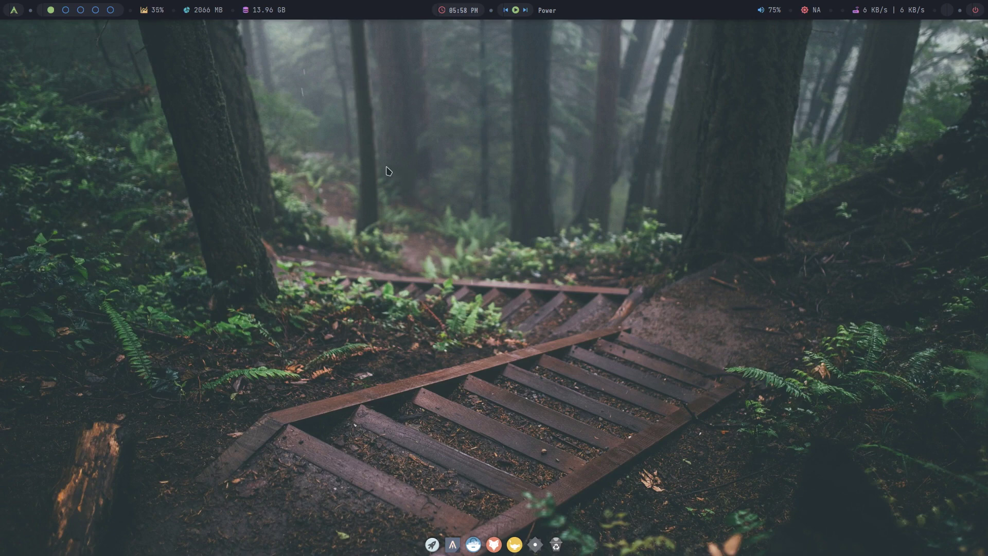
- Right-click the empty desktop to bring up the Openbox root menu
right_click(397, 132)
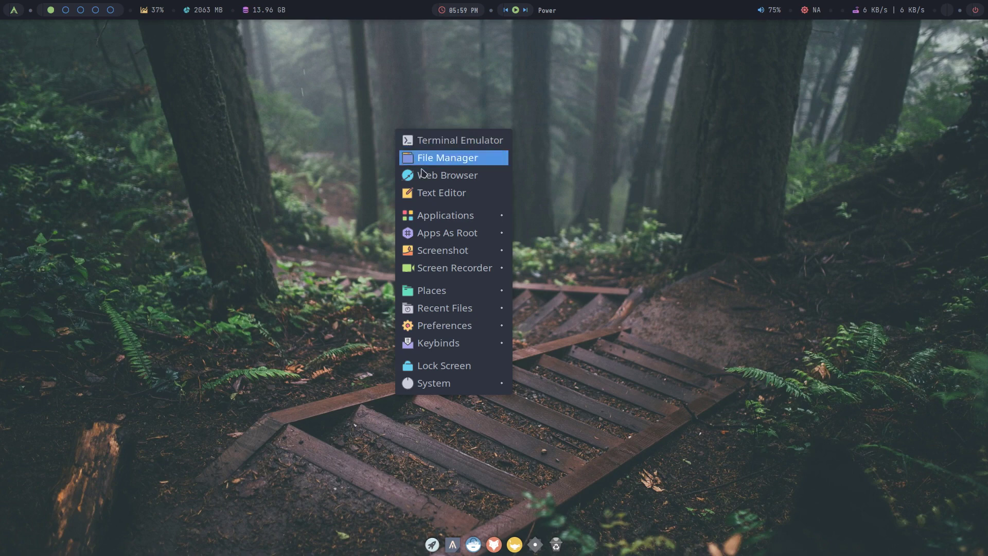
- Browse Preferences' Openbox and Compositor entries, then show Panel / Bar with Polybar current
mouse_move(432, 255)
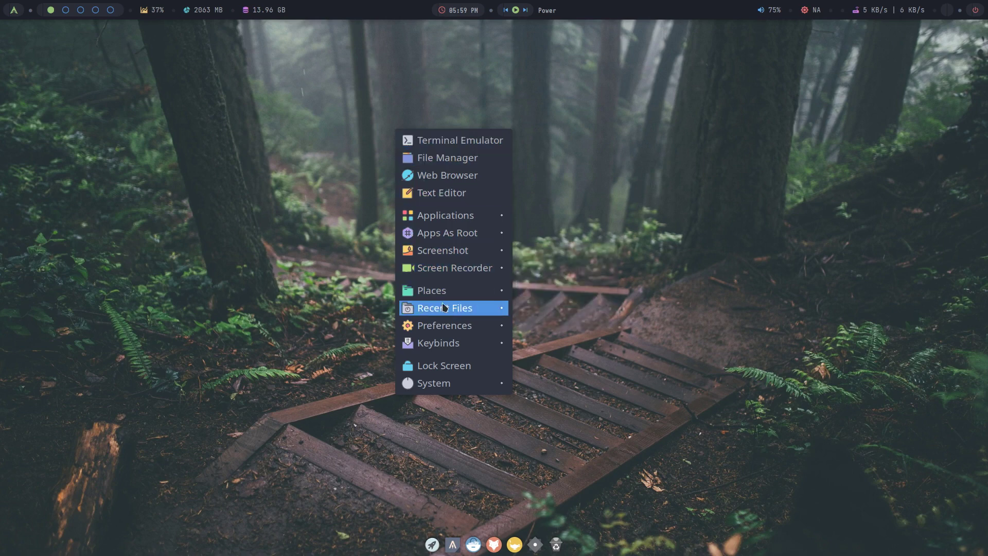
mouse_move(448, 326)
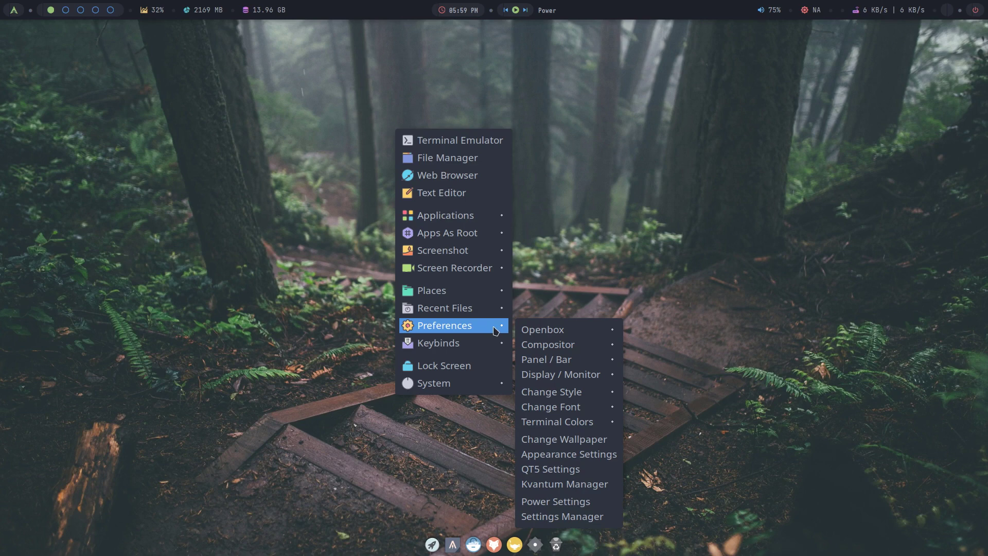
mouse_move(553, 335)
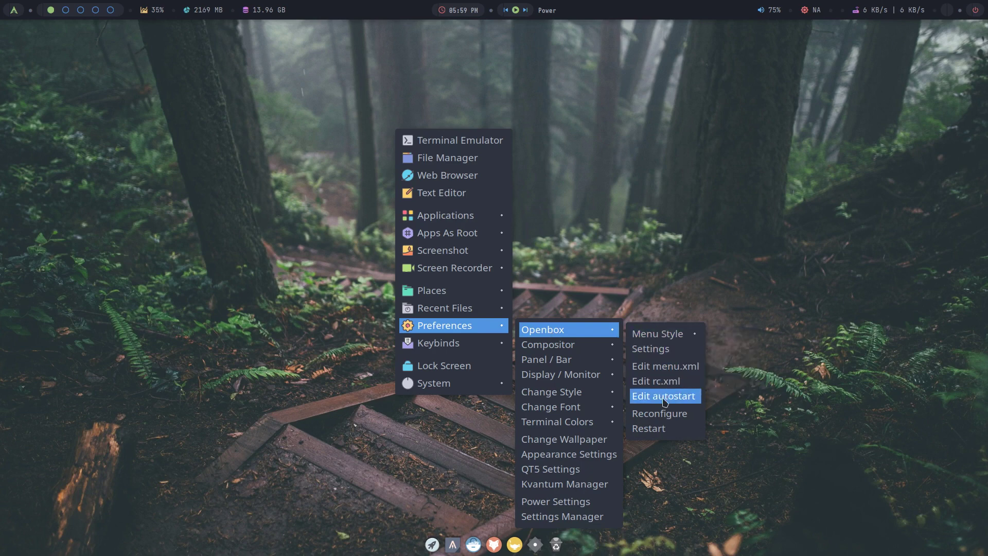
mouse_move(605, 353)
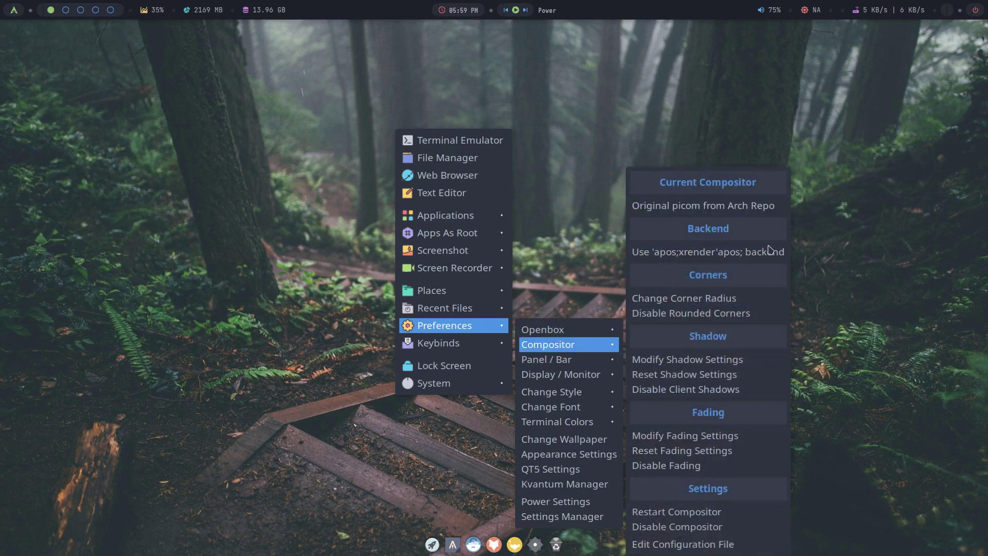
mouse_move(590, 332)
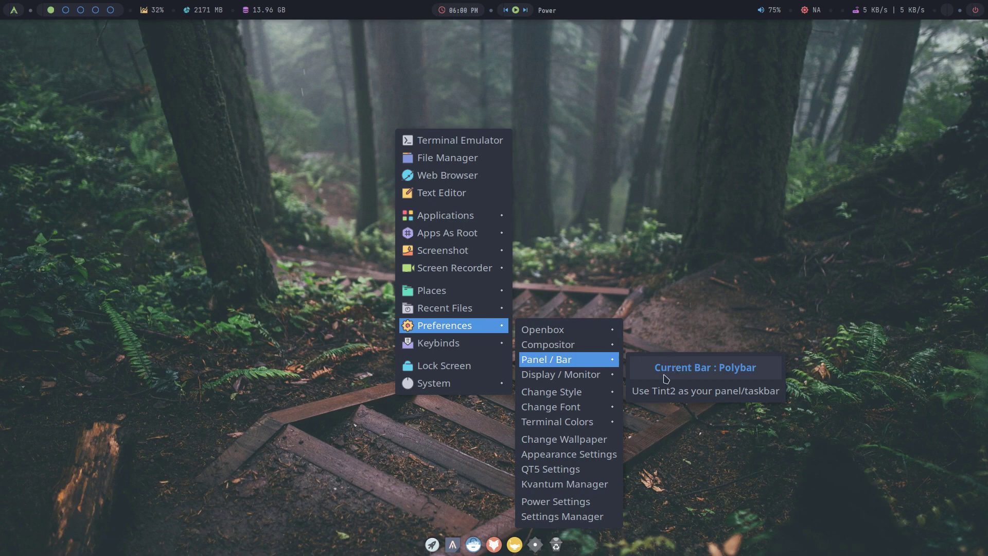
- Switch to the Tint2 panel, then show the Change Style list of 10 themes
click(690, 393)
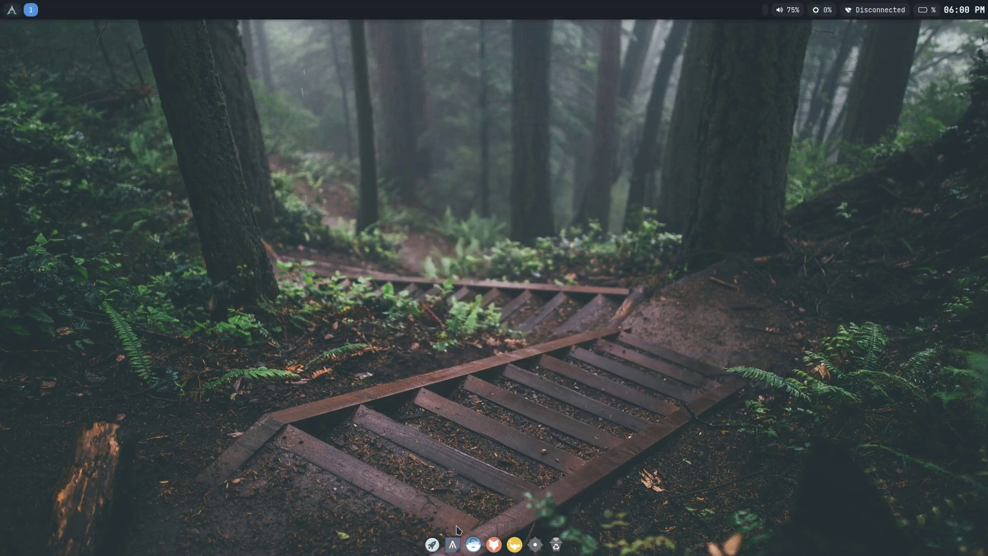
right_click(413, 77)
mouse_move(460, 272)
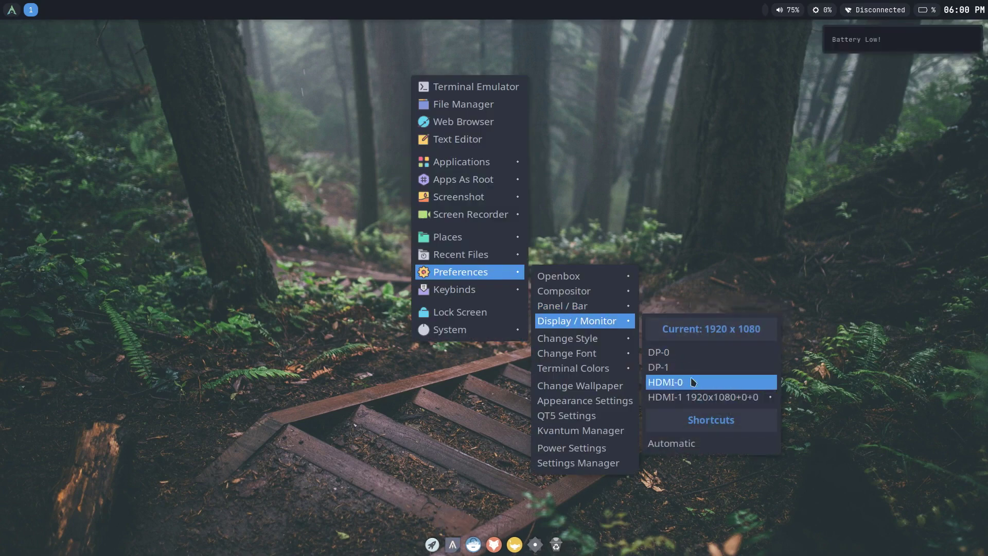
mouse_move(709, 400)
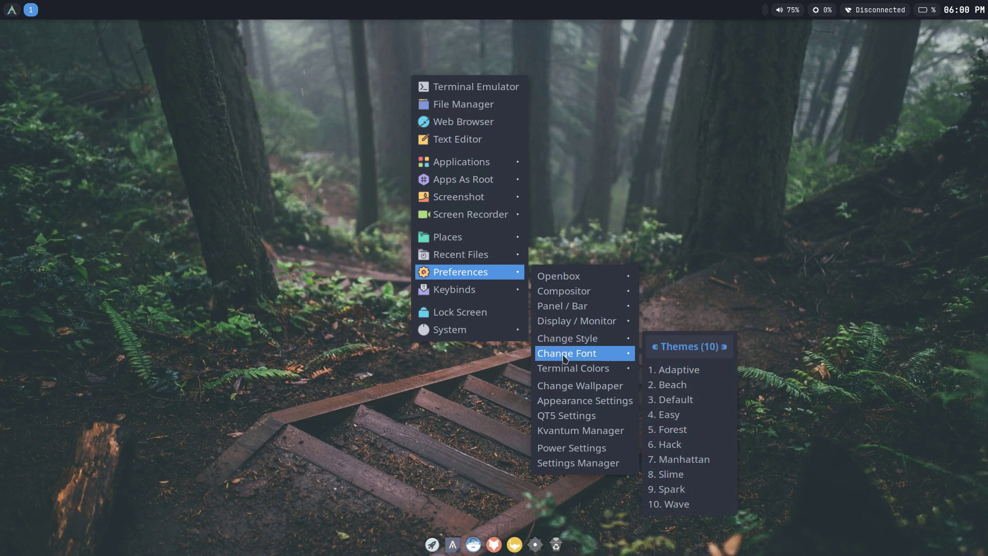
- Keep Sans Regular in Change Font > Change Globally and apply it
mouse_move(565, 359)
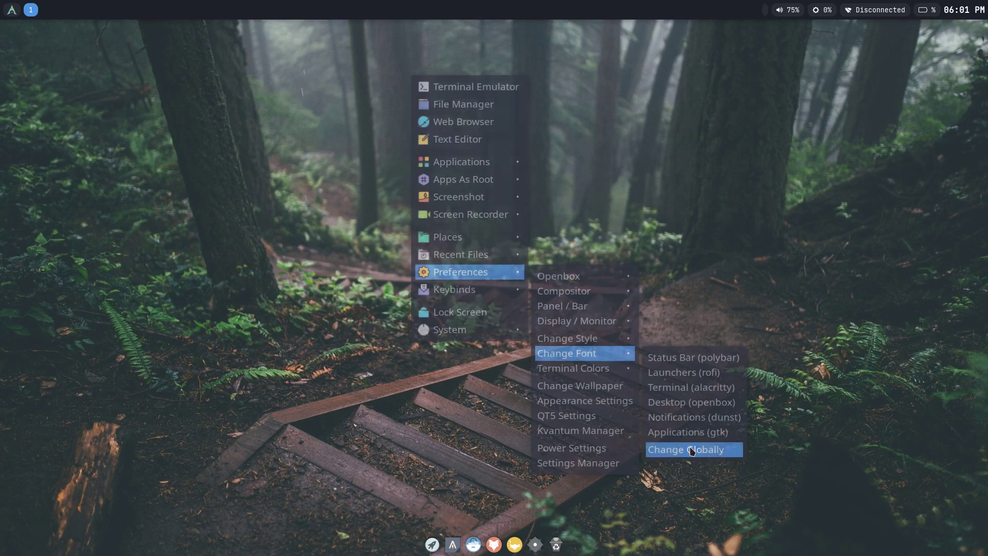
click(692, 451)
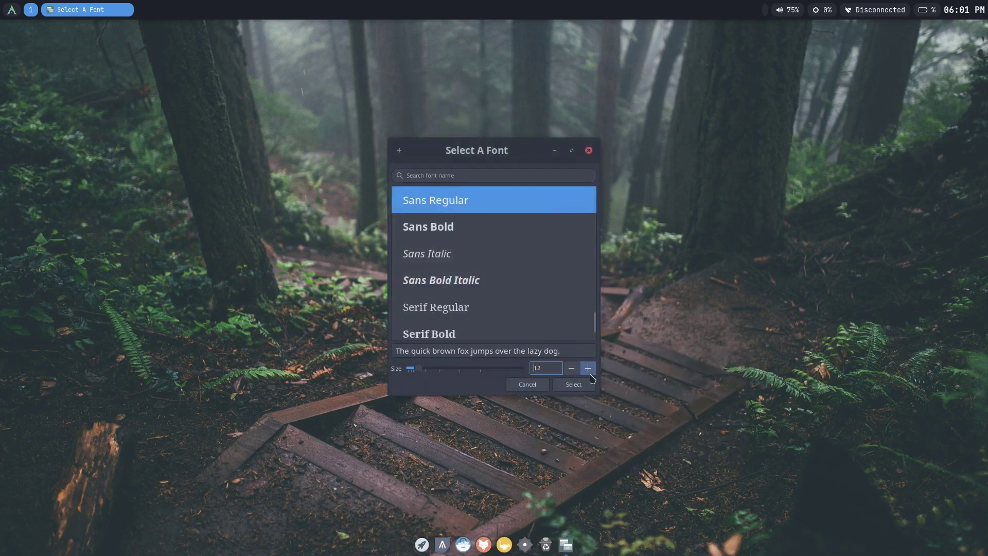
click(573, 385)
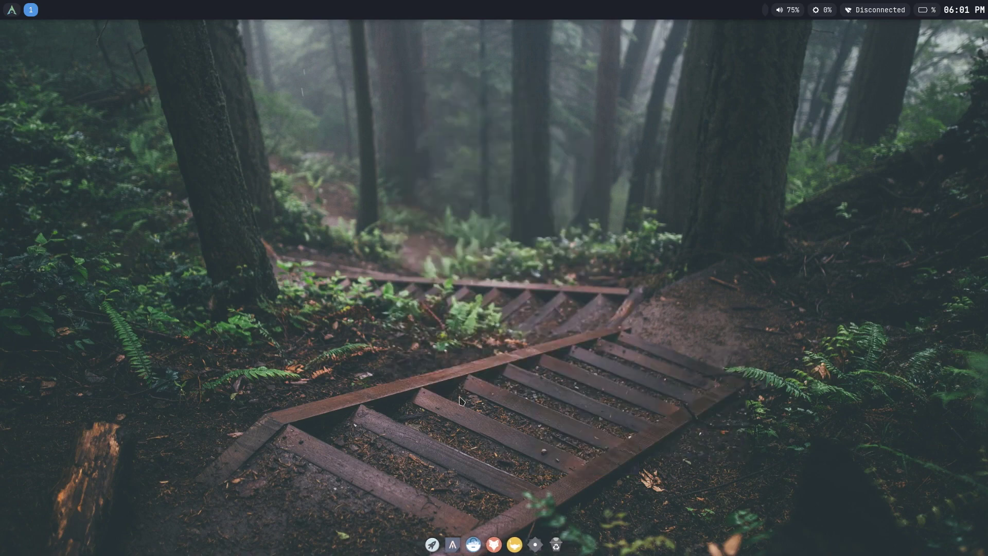
- Set the Desktop (openbox) font to Sans Regular at size 15
right_click(413, 136)
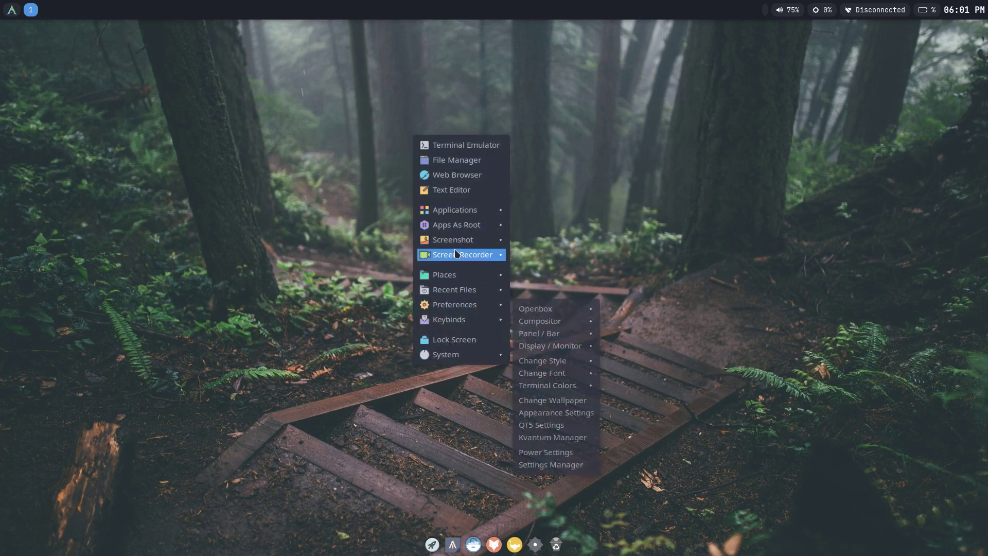
mouse_move(462, 306)
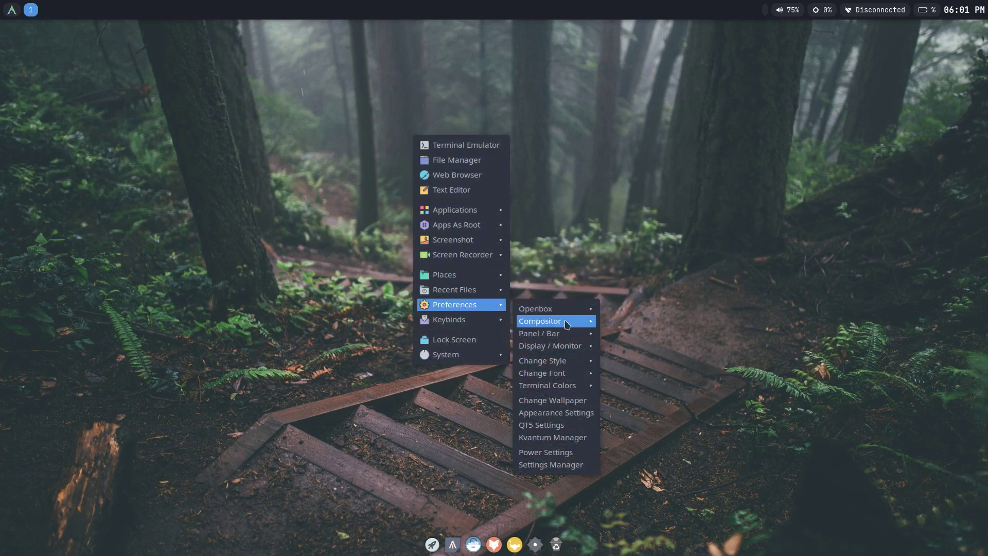
mouse_move(597, 381)
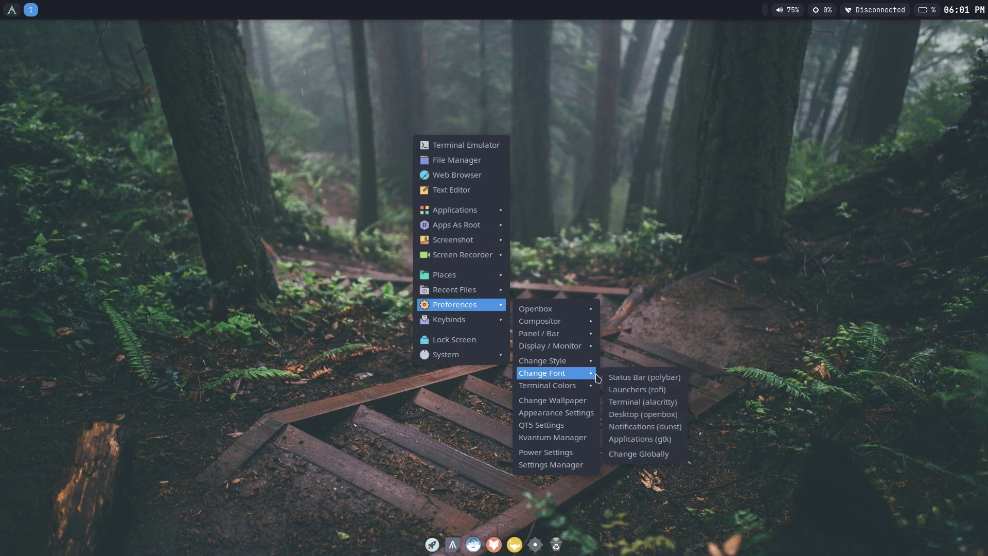
click(642, 414)
click(566, 364)
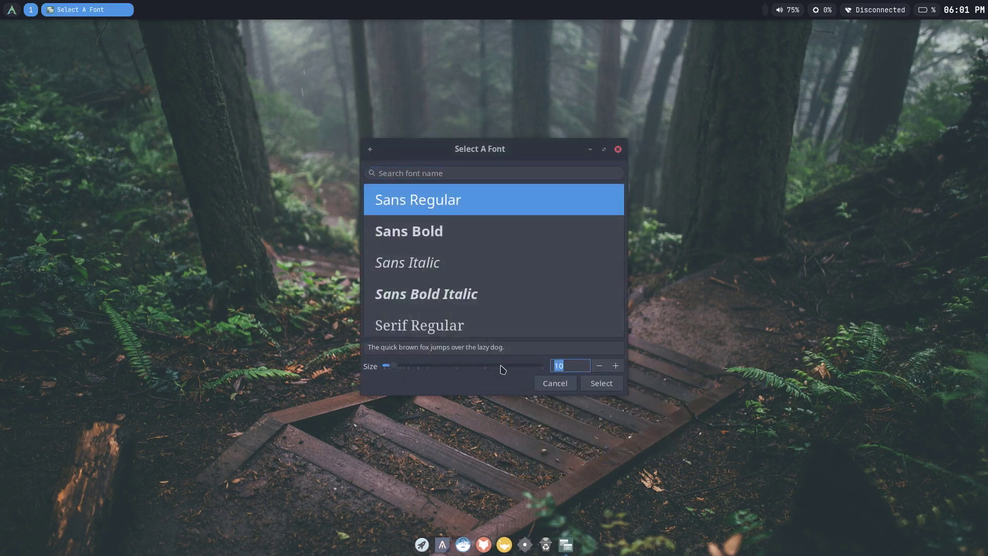
text(1)
click(601, 383)
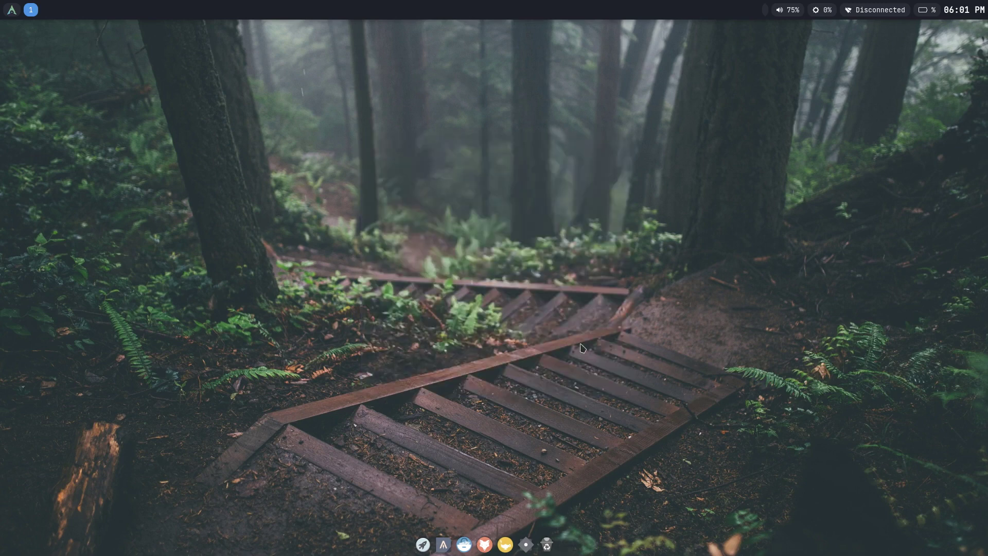
right_click(391, 142)
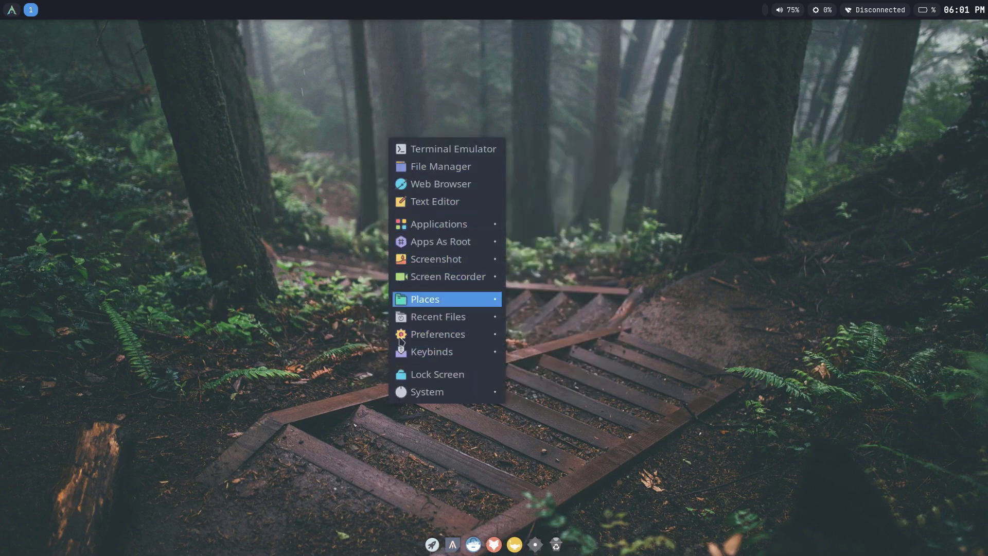
- Replace Tint2 with Polybar as the top bar and reopen the Preferences menu
key(Escape)
right_click(397, 162)
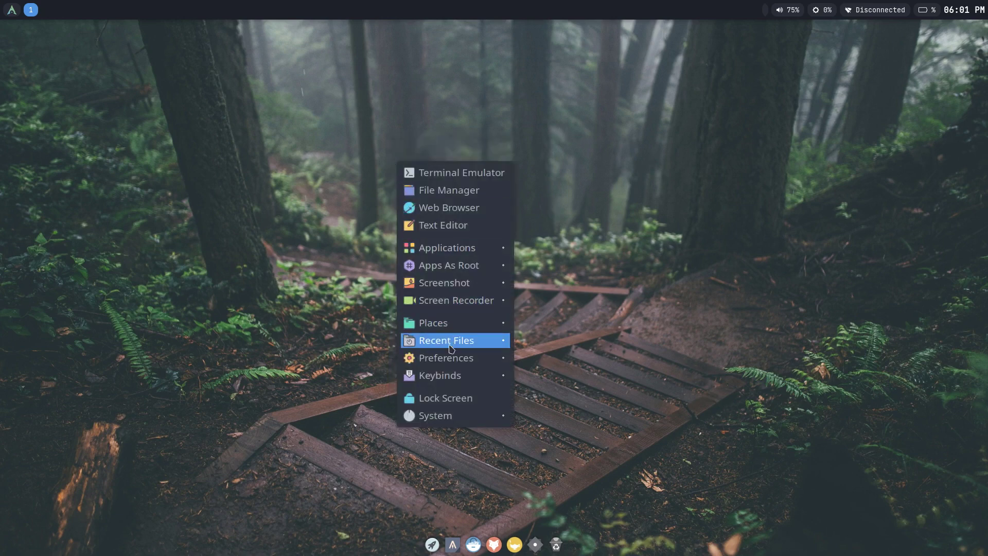
mouse_move(451, 357)
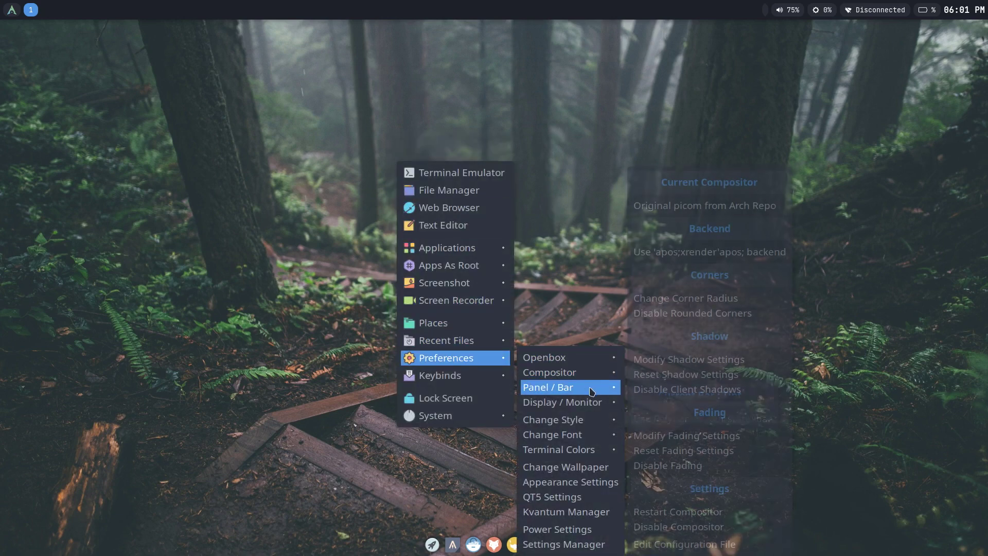
mouse_move(591, 391)
click(705, 412)
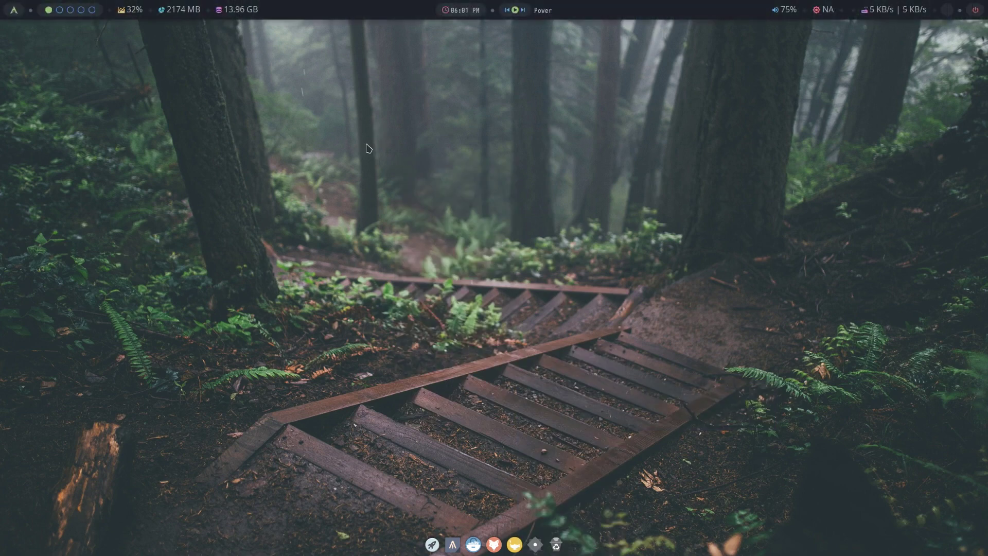
right_click(346, 138)
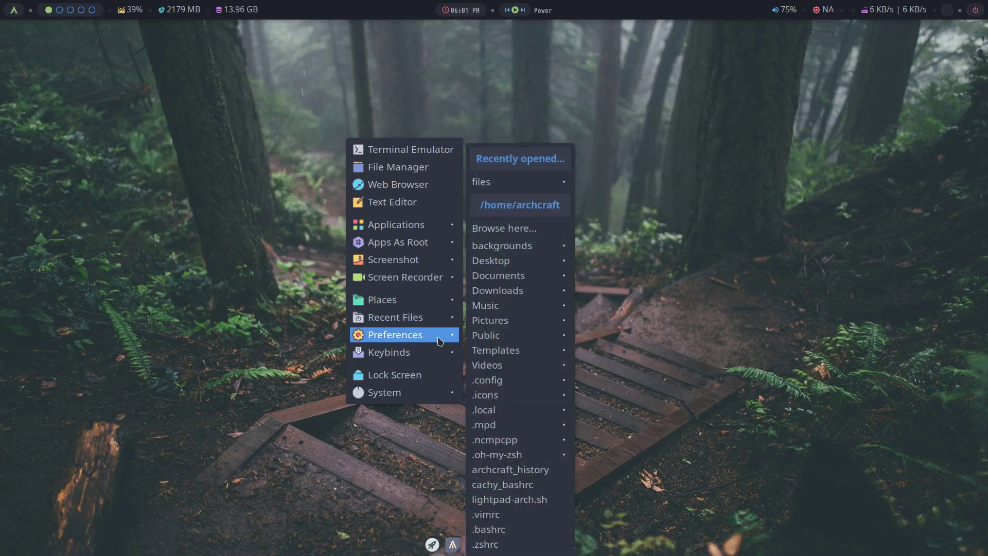
mouse_move(439, 341)
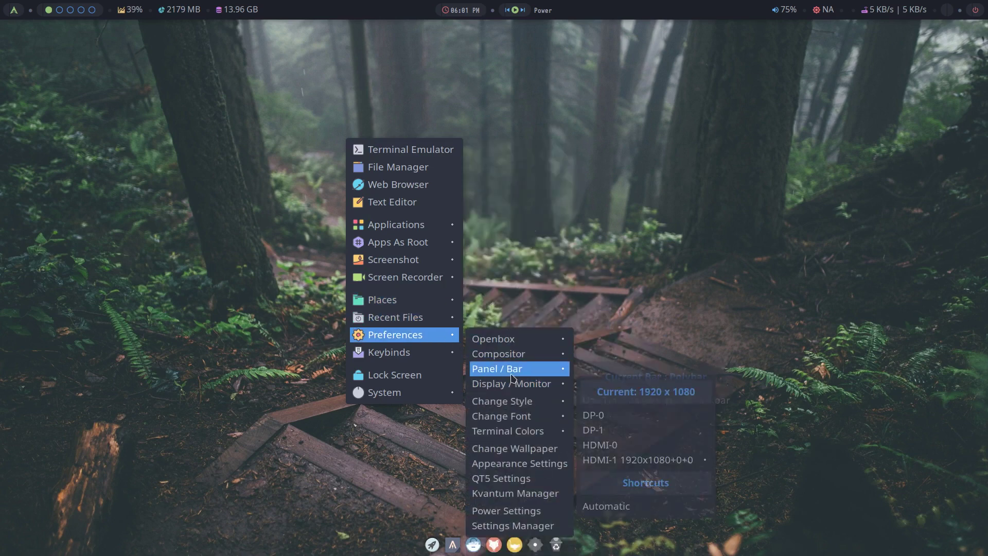
mouse_move(513, 375)
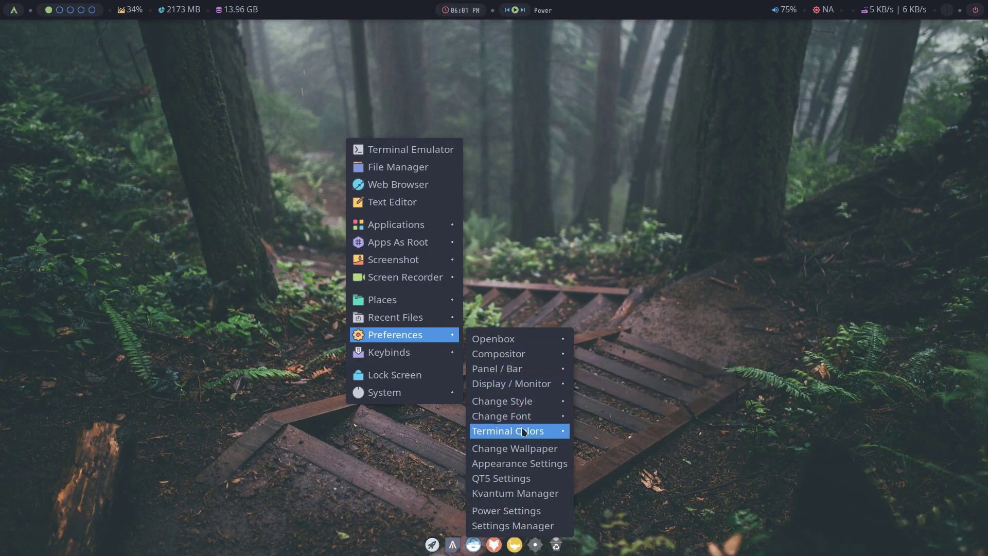
- Open a new Alacritty terminal and move it to the left side
click(459, 532)
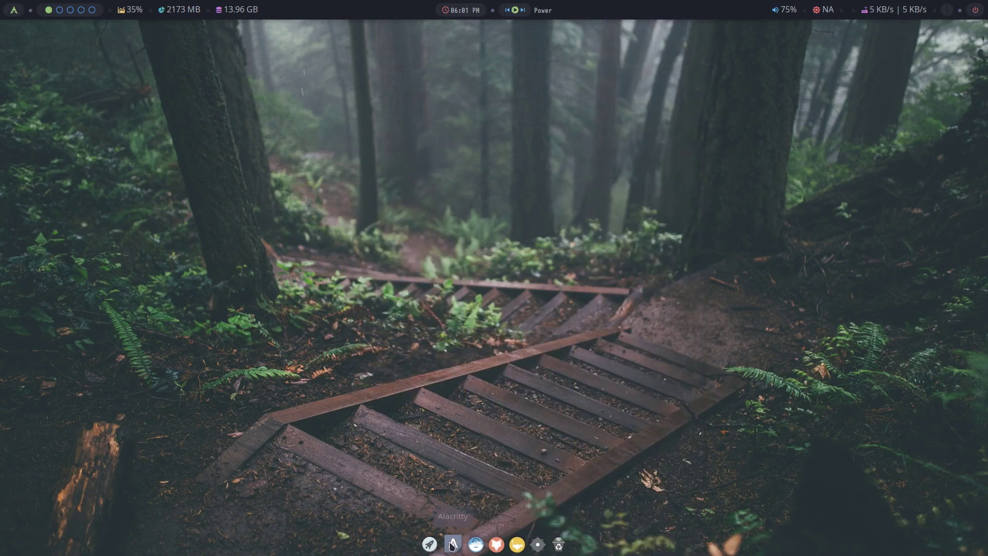
click(452, 544)
drag(498, 123, 262, 100)
- Apply the 65. Yousai light scheme from Terminal Colors > More...
right_click(533, 79)
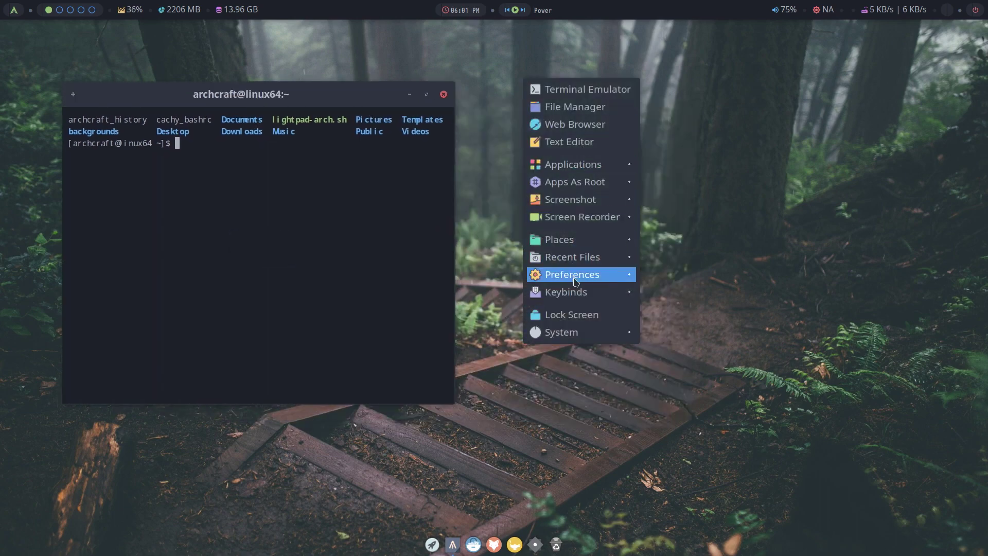
mouse_move(587, 263)
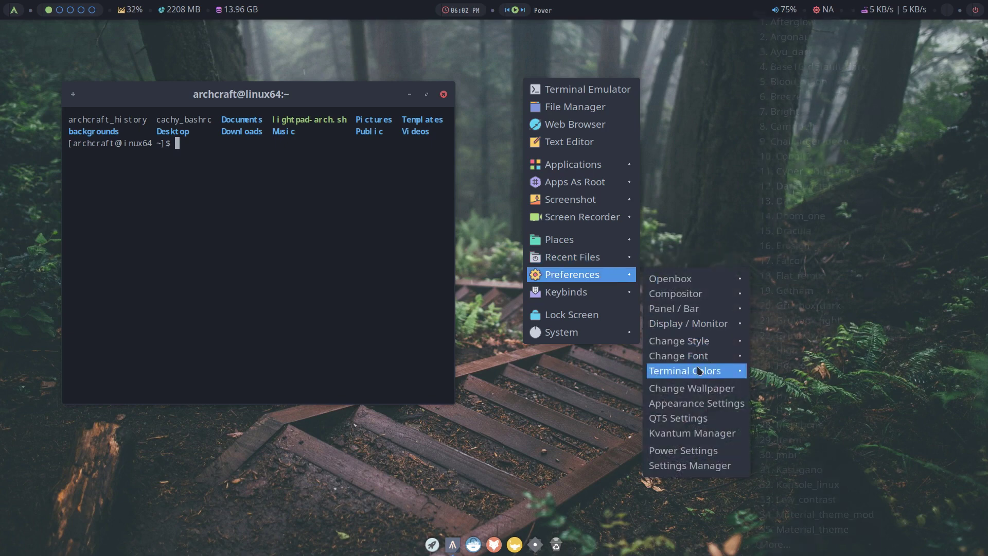
mouse_move(698, 370)
mouse_move(790, 549)
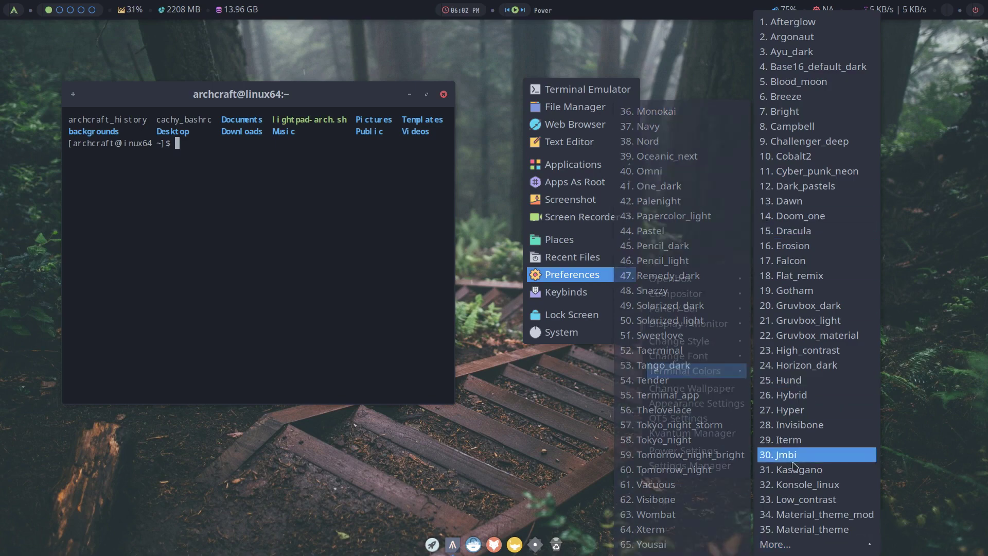
click(699, 546)
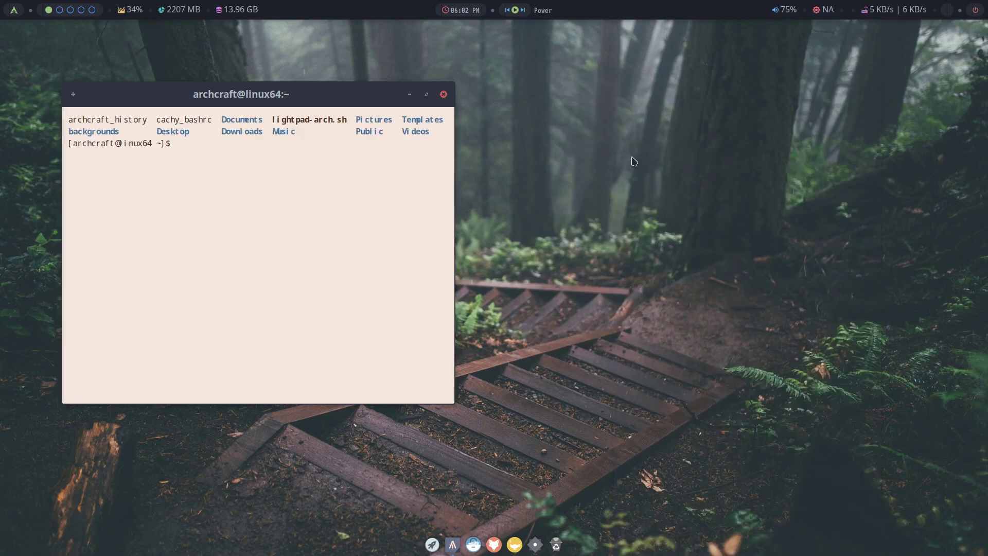
- Apply the 45. Pencil_dark terminal colour scheme
right_click(633, 159)
mouse_move(689, 354)
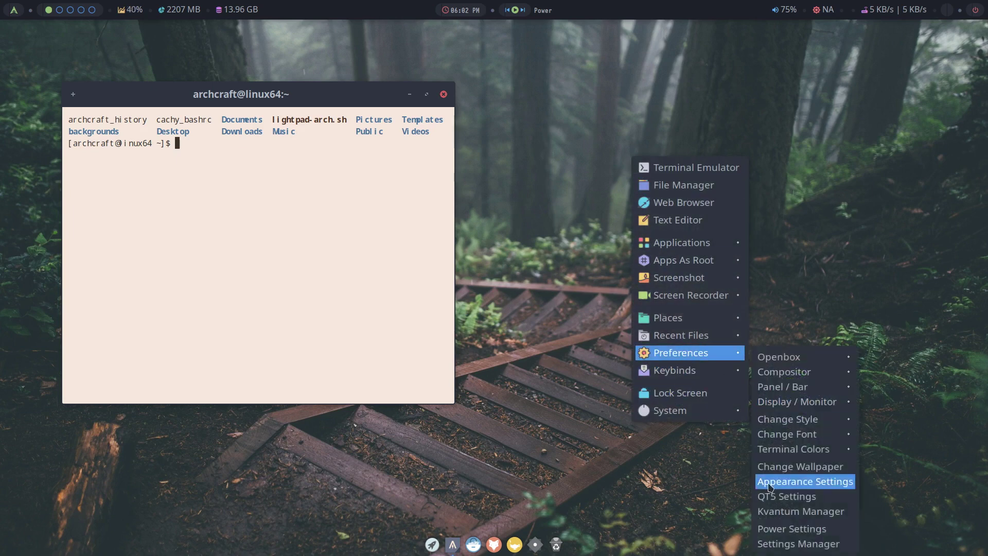
mouse_move(798, 460)
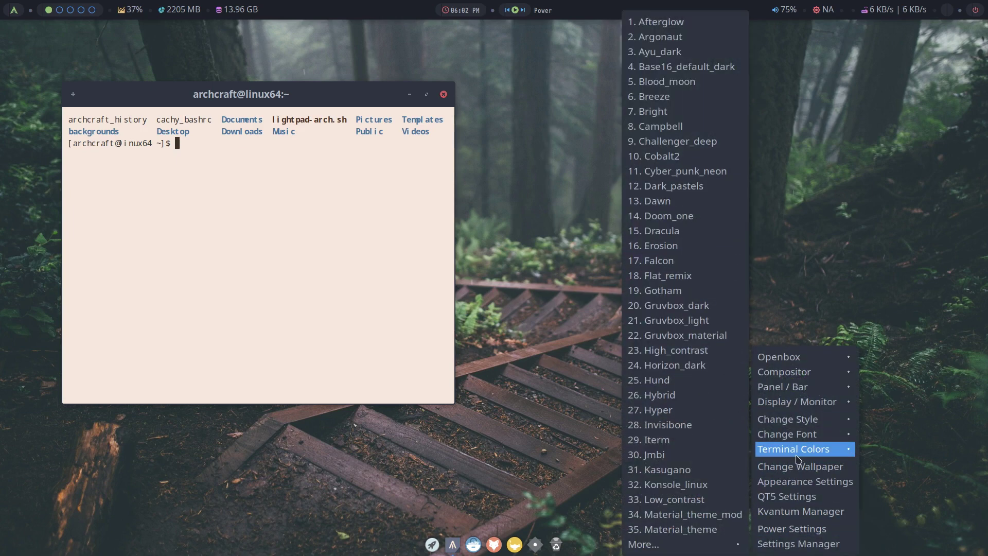
mouse_move(638, 544)
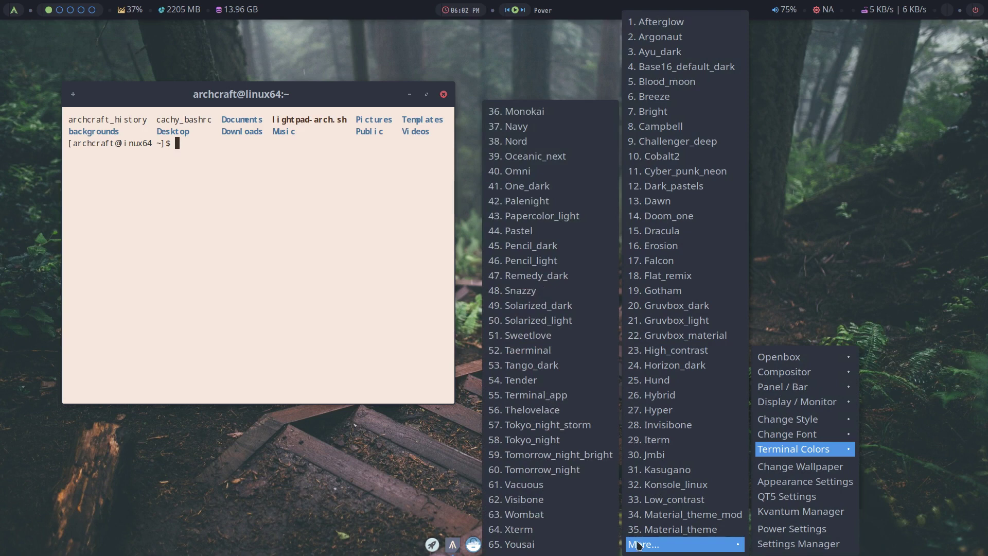
click(569, 250)
- Switch the terminal to the 10. Cobalt2 colour scheme
right_click(576, 128)
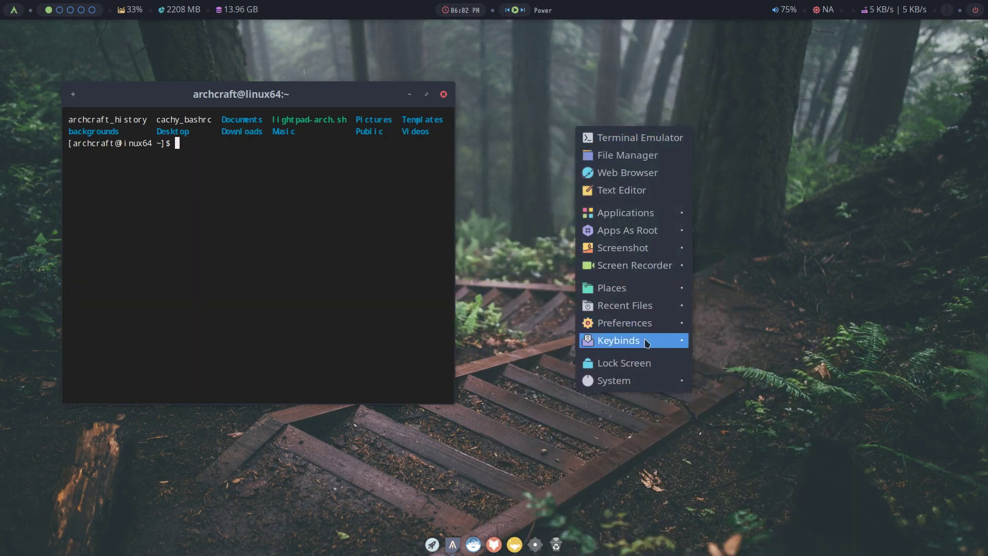
mouse_move(649, 327)
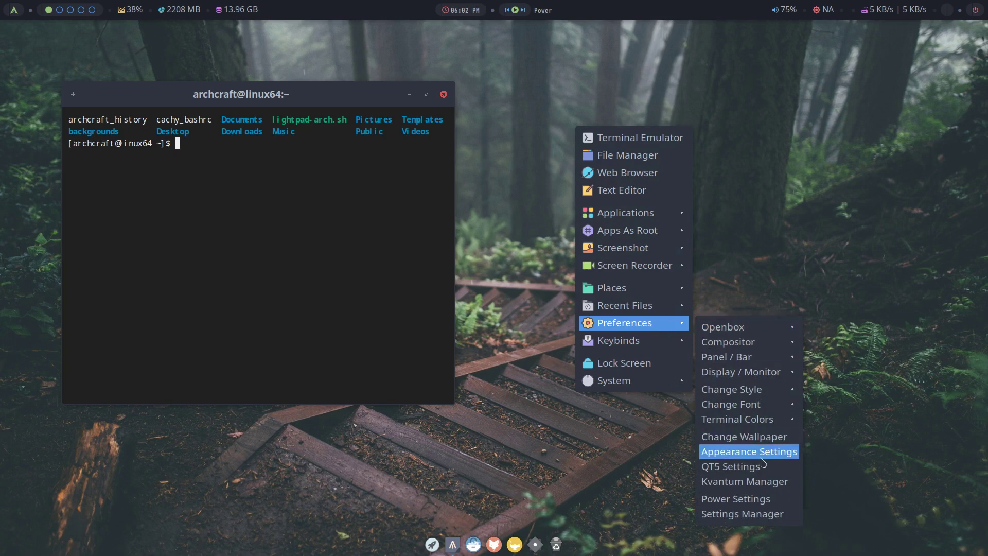
mouse_move(755, 418)
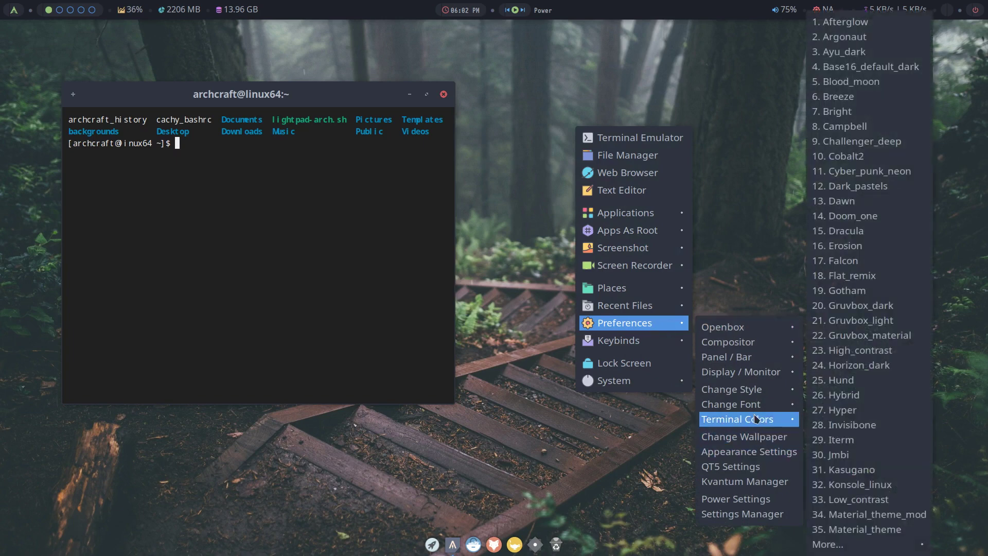
click(849, 164)
- Settle on the 15. Dracula colour scheme for the terminal
right_click(586, 171)
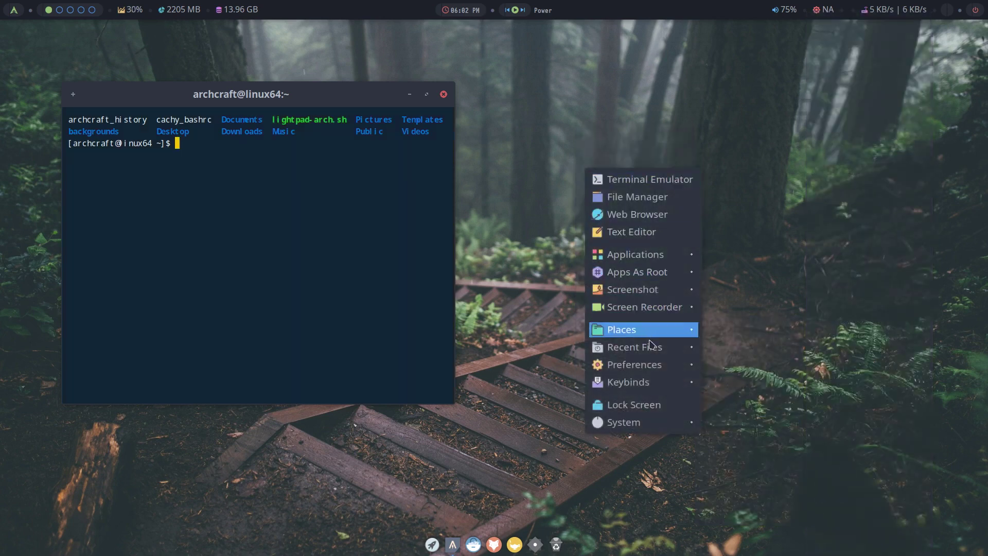
mouse_move(658, 366)
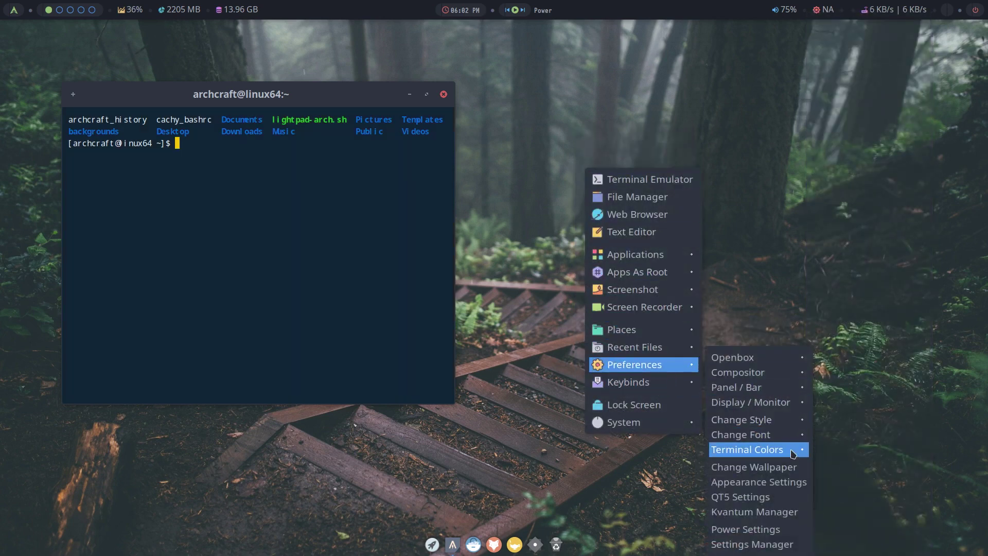
mouse_move(793, 453)
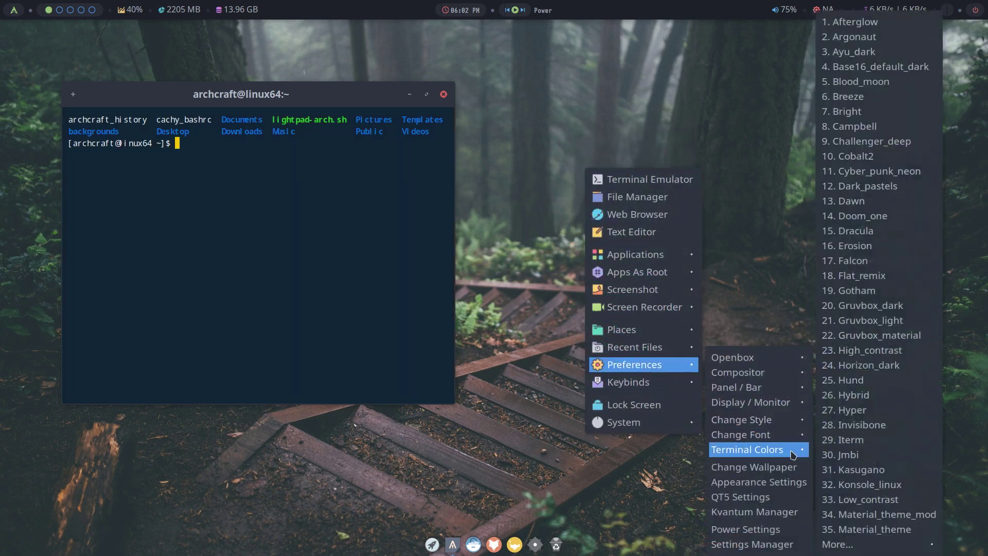
click(849, 231)
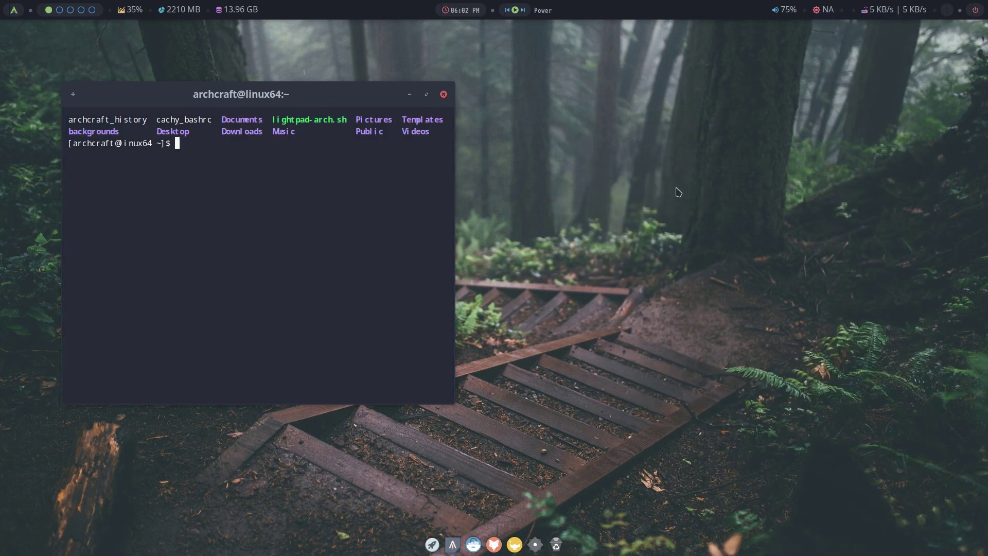
right_click(521, 118)
mouse_move(603, 315)
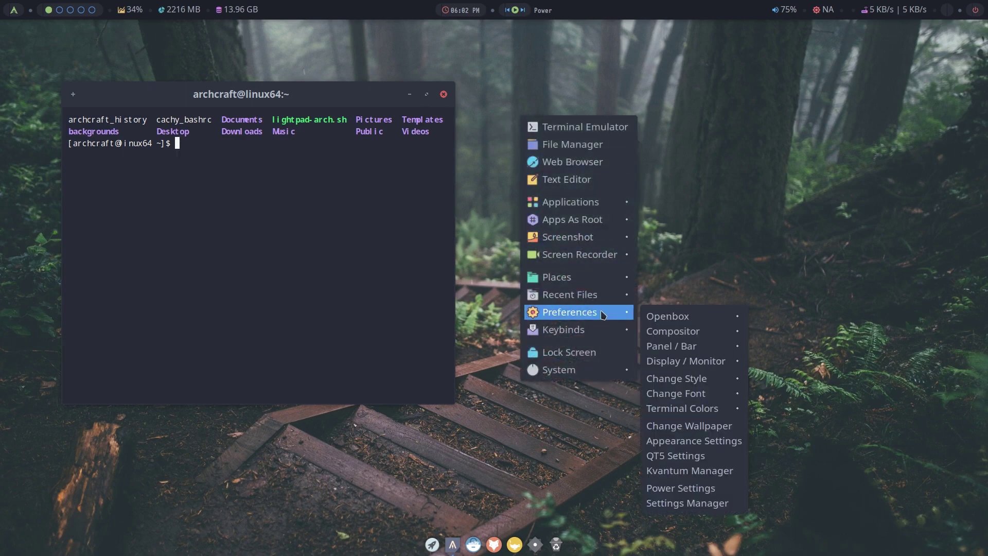
mouse_move(652, 328)
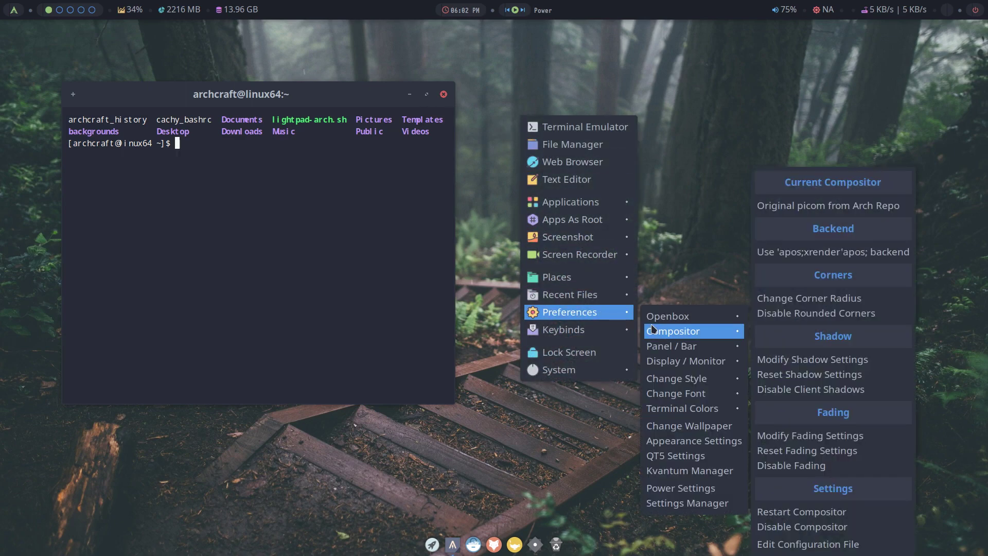
mouse_move(669, 386)
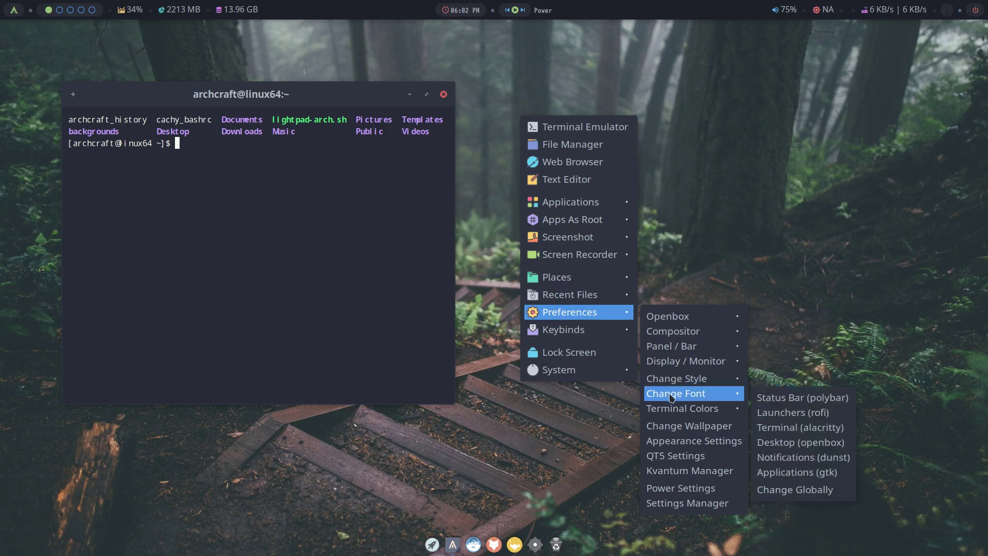
mouse_move(677, 411)
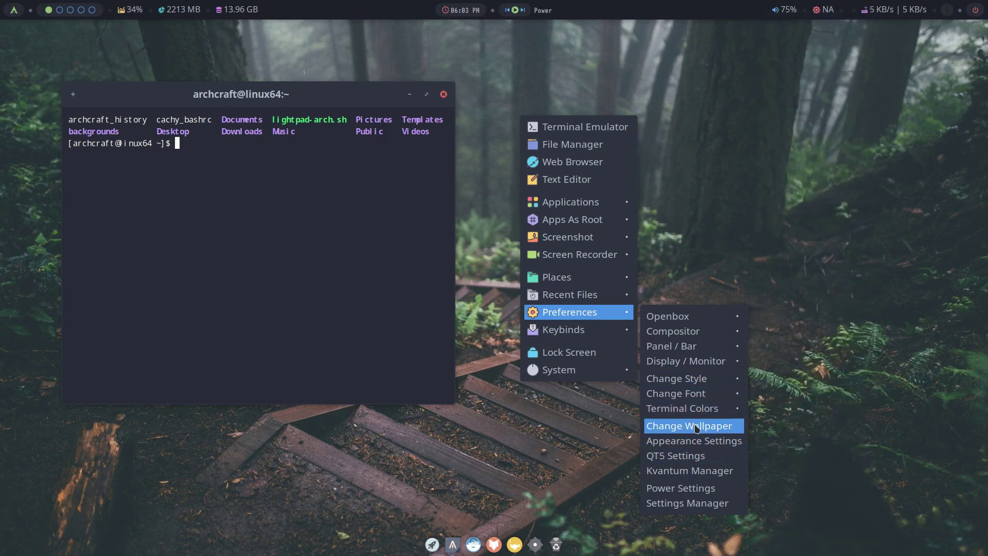
click(693, 430)
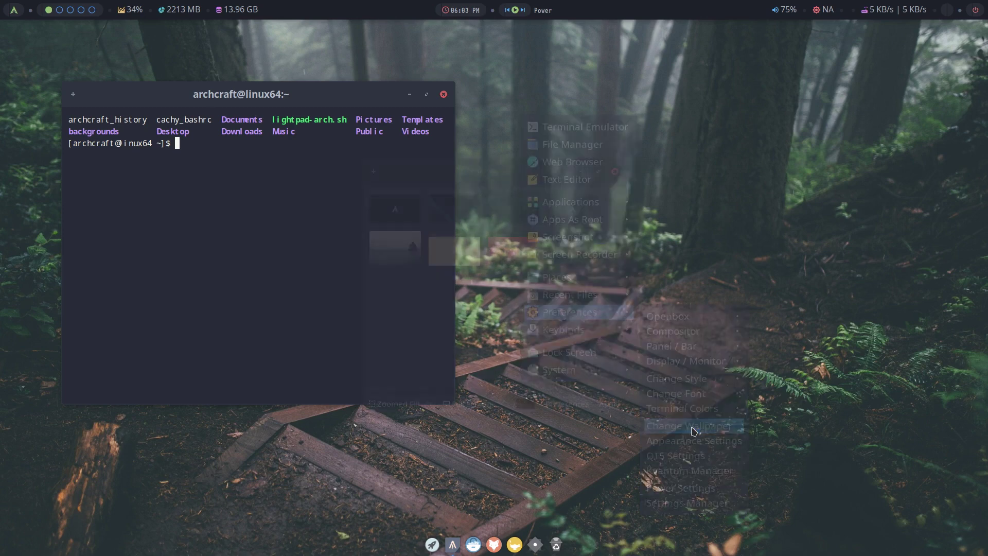
click(615, 171)
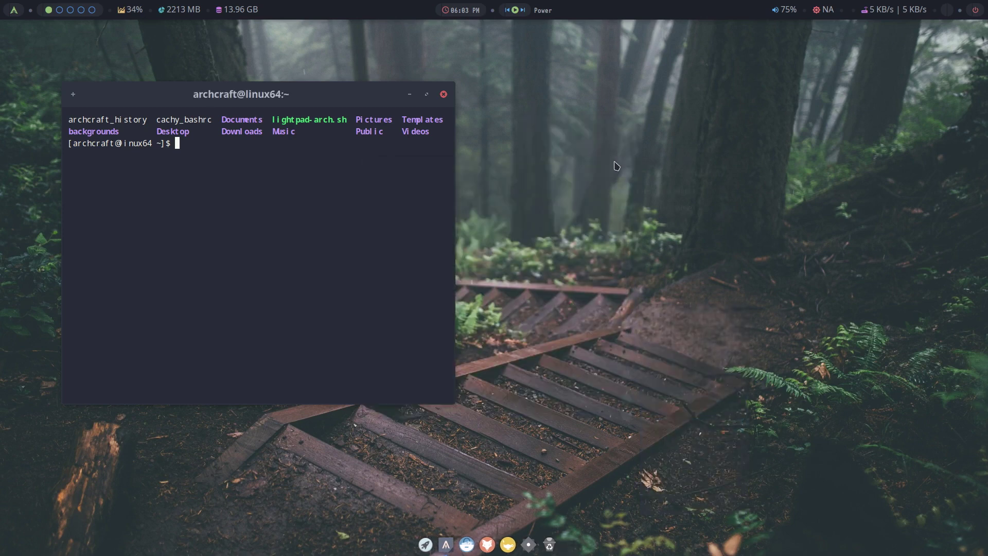
right_click(614, 164)
mouse_move(669, 357)
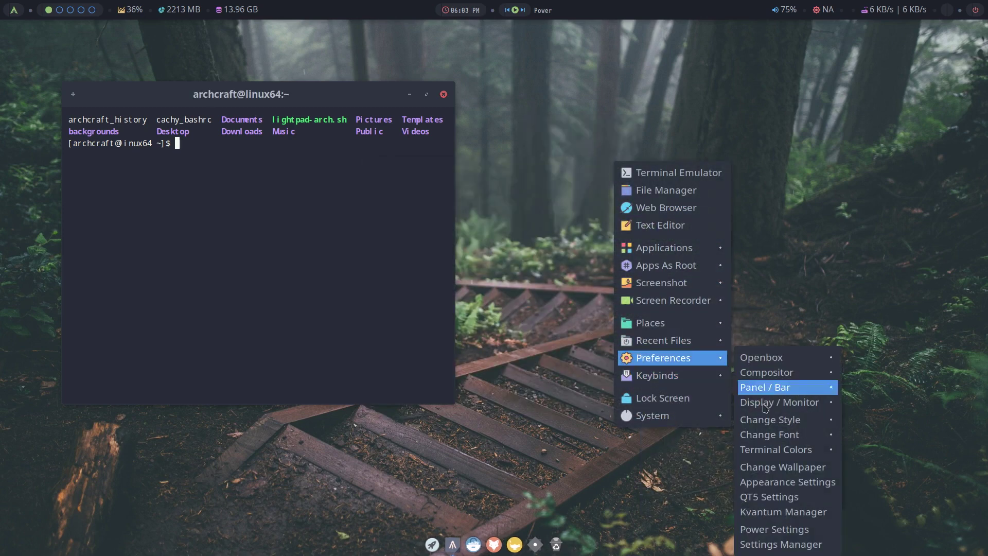
click(800, 483)
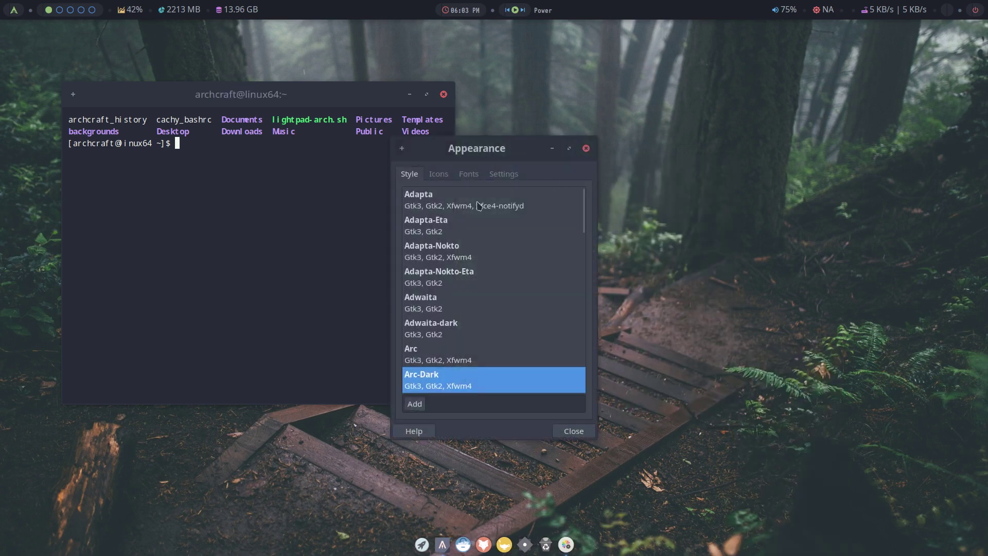
click(584, 150)
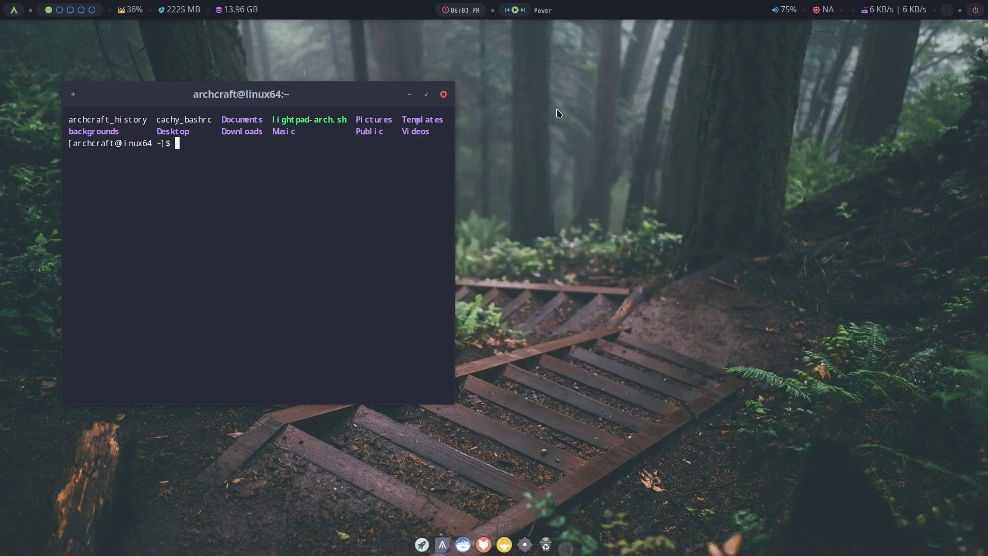
right_click(559, 92)
- Apply the 1. Adaptive style for the mountain-and-pine wallpaper and dark grey terminal
mouse_move(601, 298)
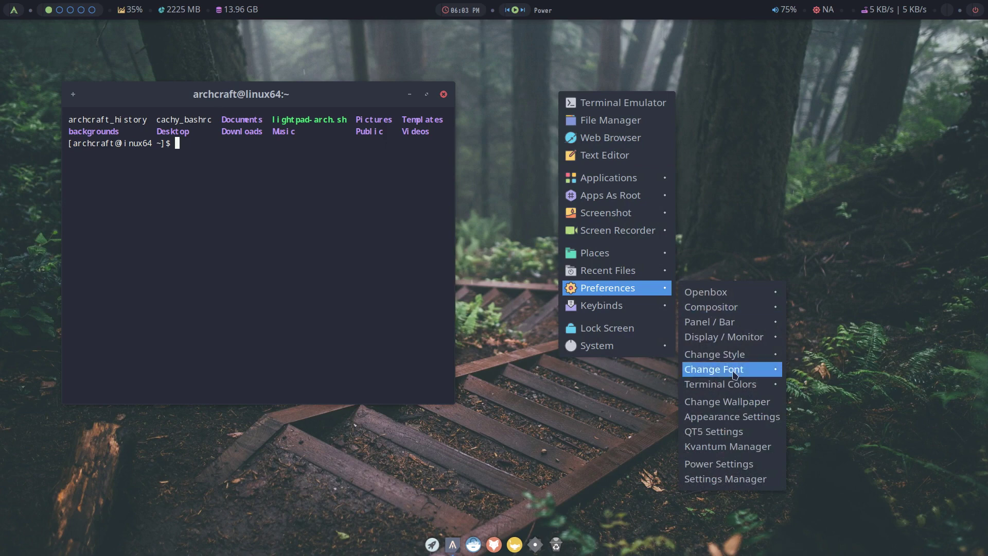
mouse_move(739, 352)
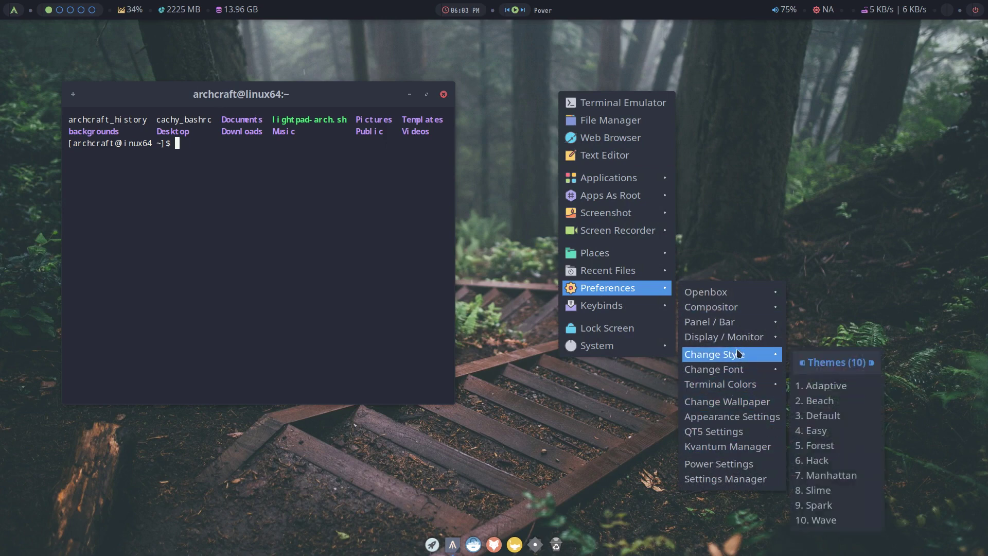
click(828, 385)
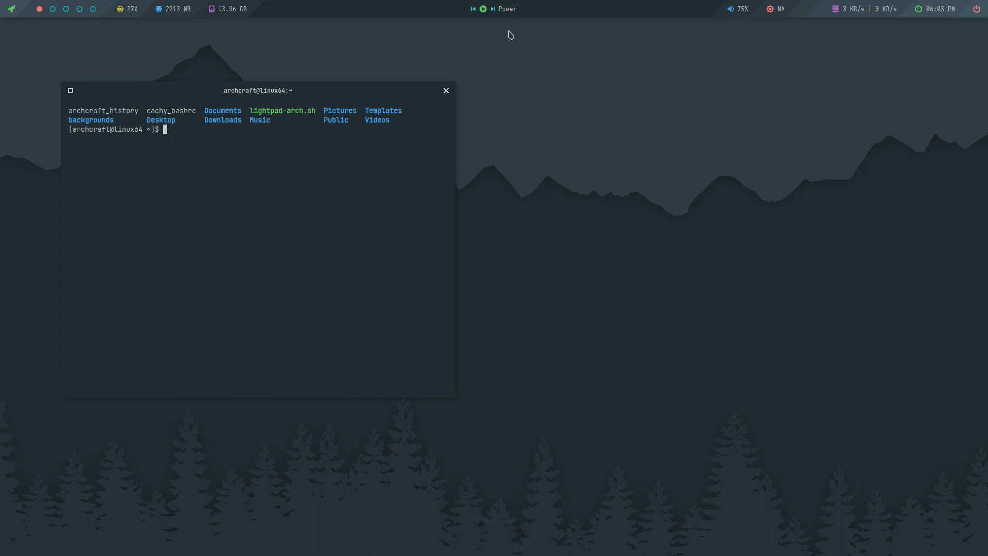
right_click(510, 63)
- Apply the 2. Beach style from Change Style, restyling the panel and terminal
mouse_move(556, 204)
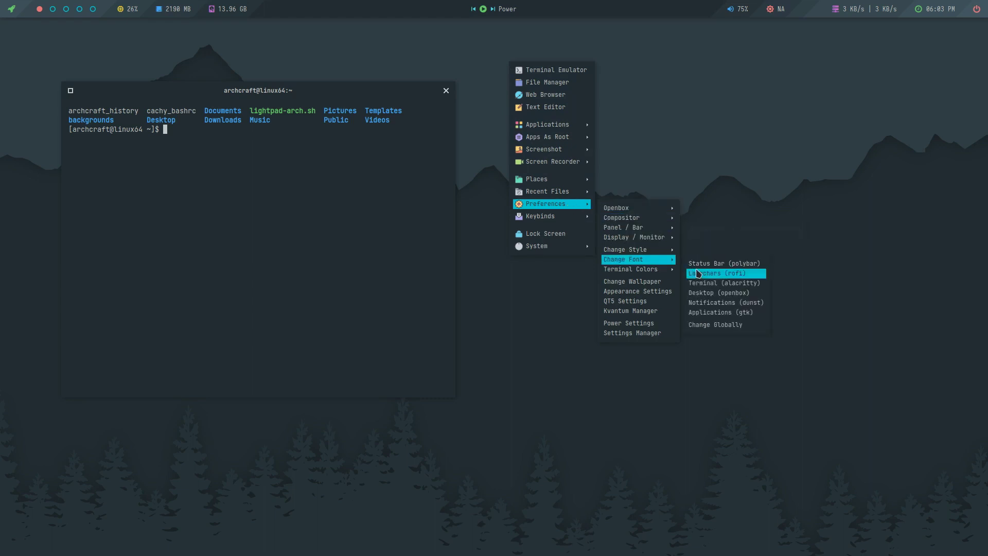
mouse_move(648, 273)
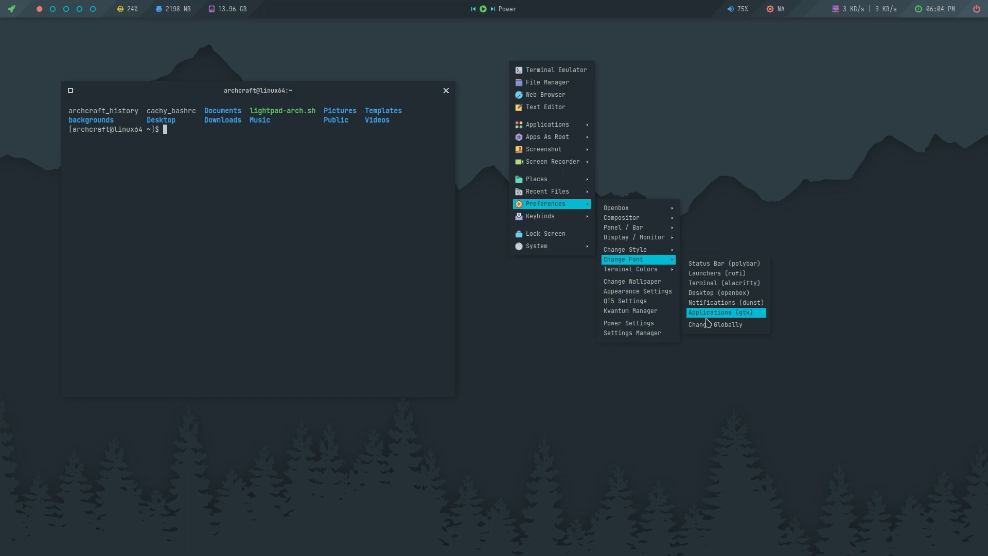
mouse_move(654, 212)
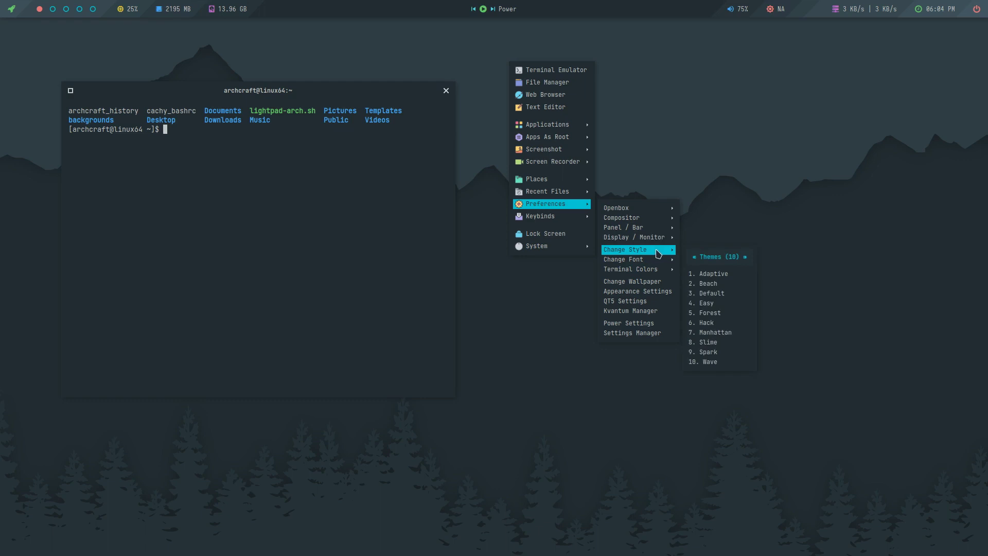
click(708, 284)
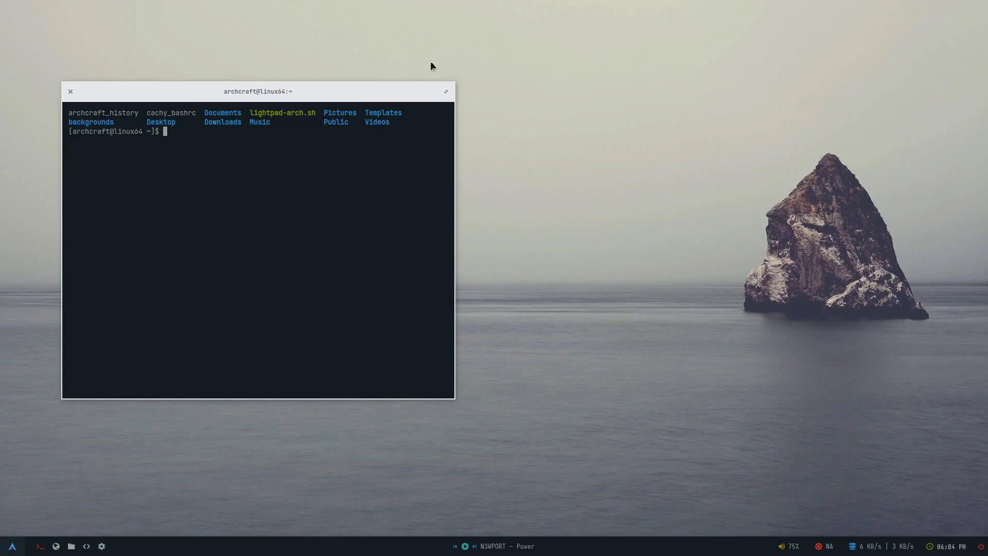
- Close the current terminal and open a fresh one from the taskbar terminal icon
drag(419, 91, 425, 79)
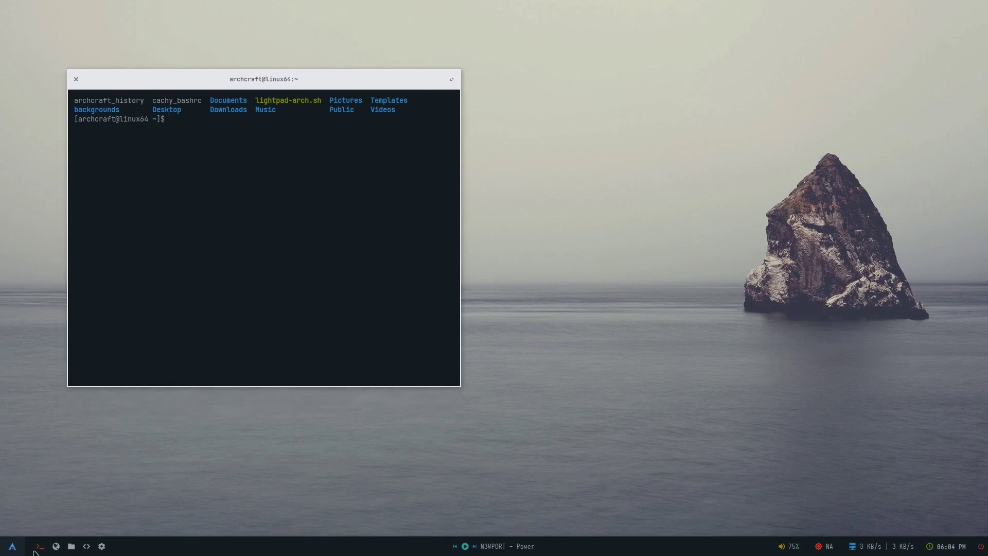
key(ctrl+d)
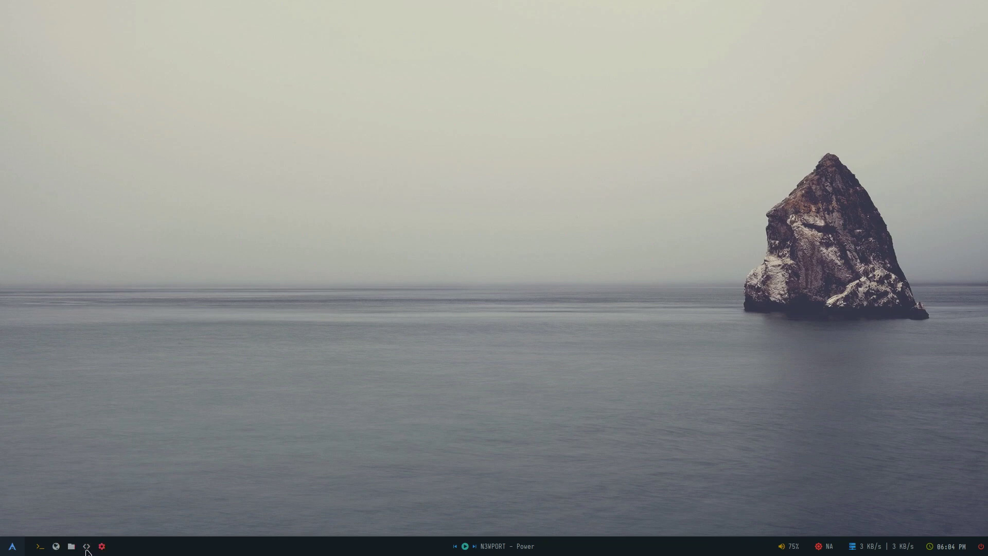
click(37, 550)
key(ctrl+d)
click(41, 548)
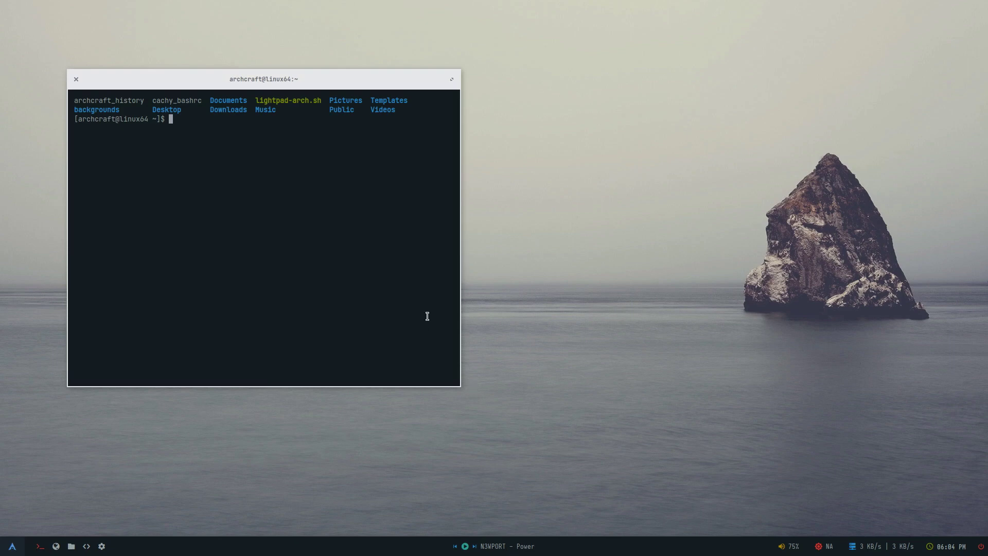
- Run the plank command in the new terminal to launch the dock
text(plank)
key(Return)
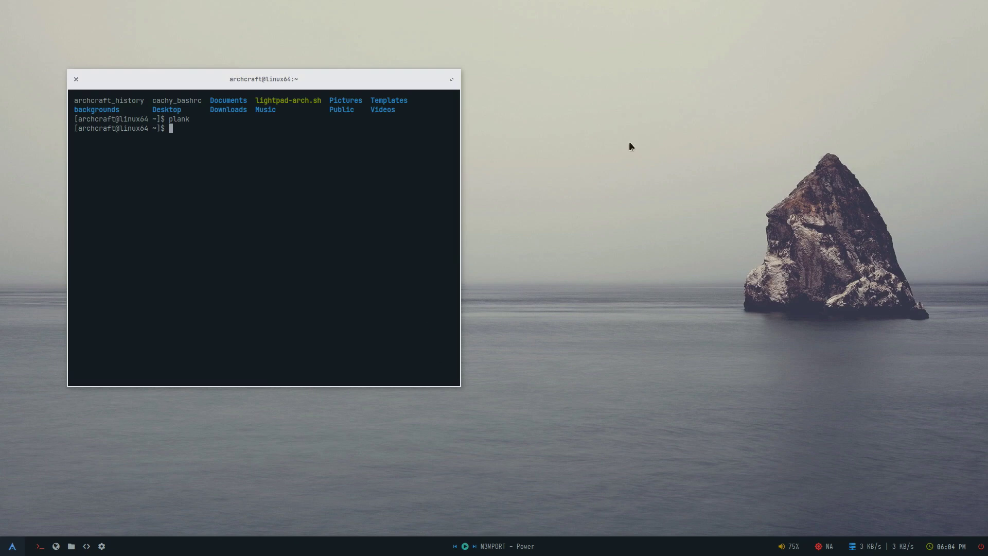
right_click(507, 155)
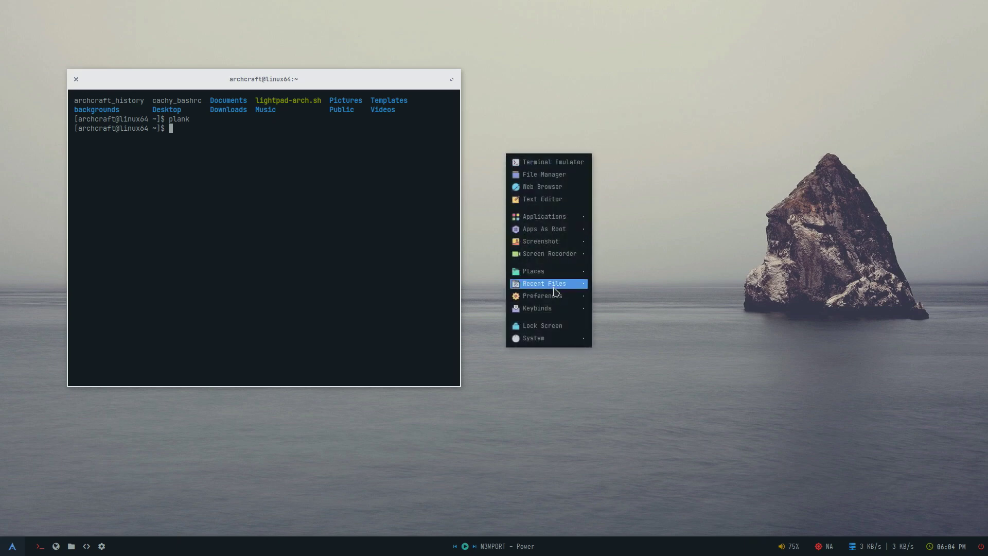
- Apply the 4. Easy theme from Preferences > Change Style > Themes for the pink sunset look
mouse_move(555, 277)
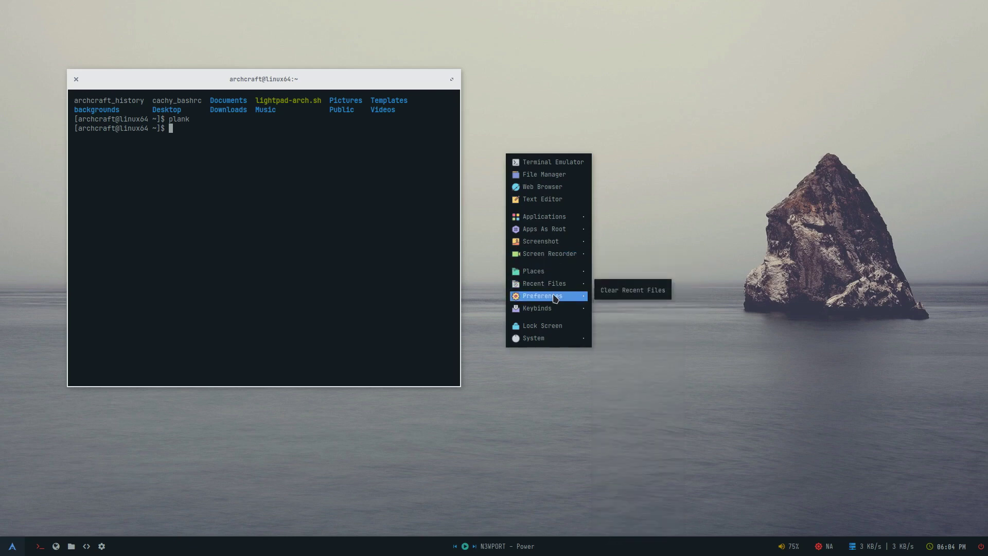
mouse_move(555, 299)
mouse_move(633, 343)
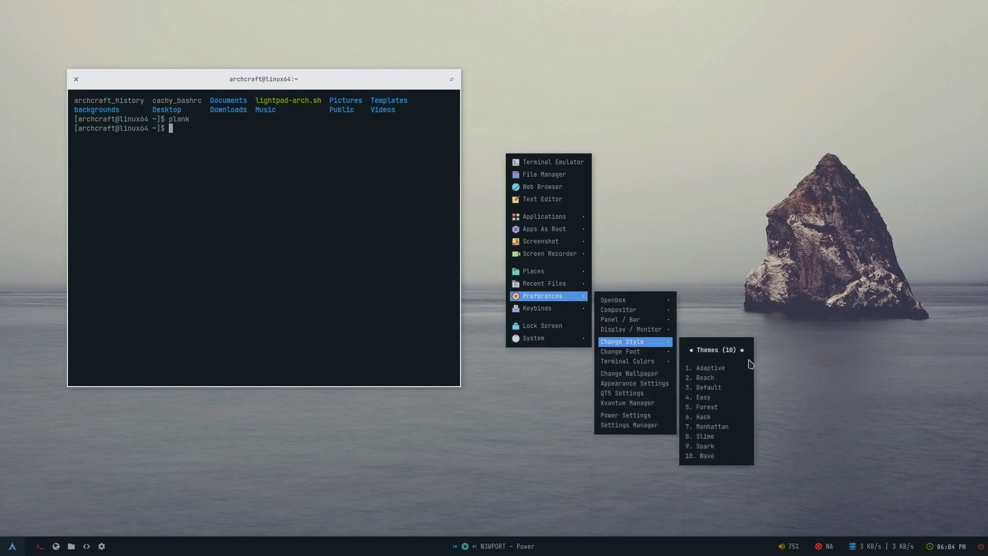
click(720, 397)
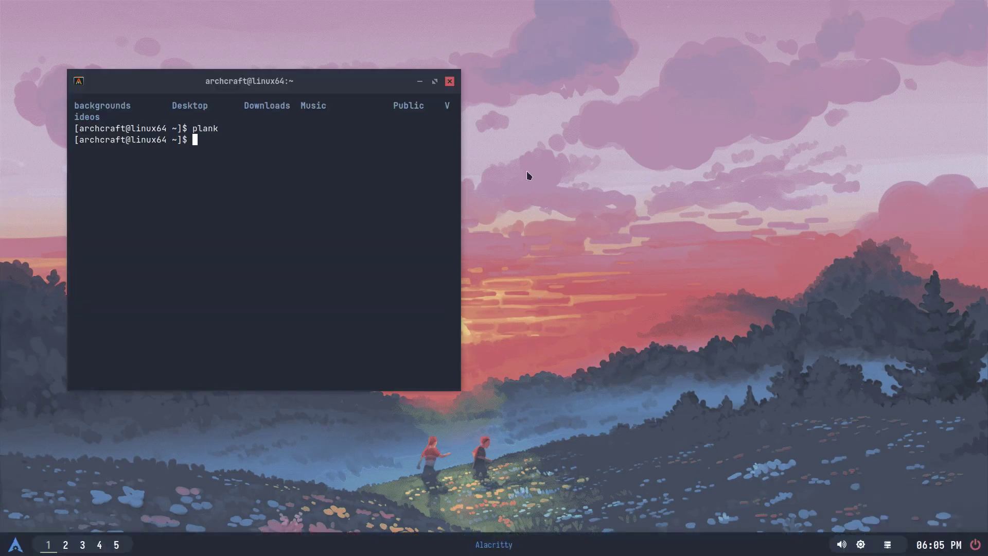
- Apply the 5. Forest theme from Preferences > Change Style > Themes, giving the forest-stairs wallpaper
right_click(521, 147)
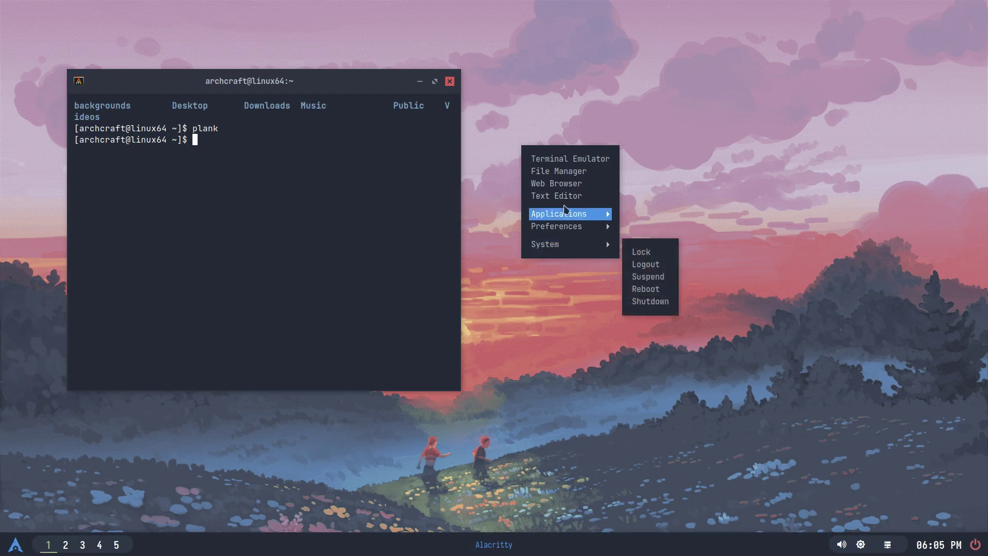
mouse_move(580, 219)
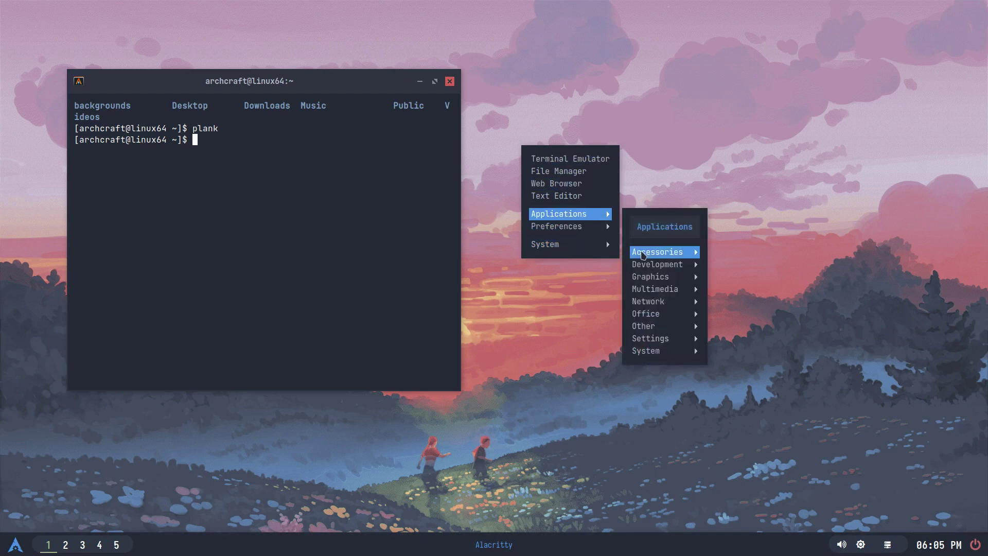
mouse_move(665, 339)
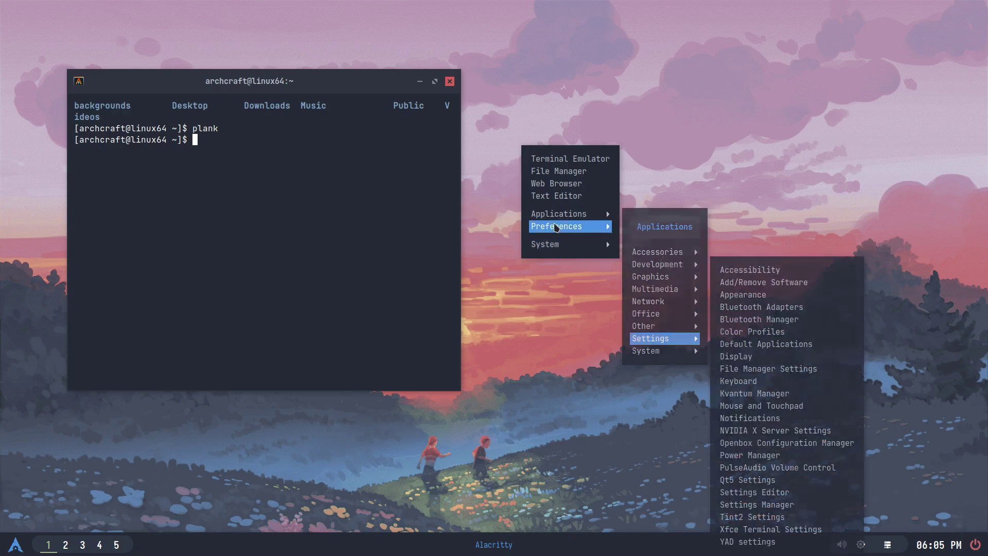
mouse_move(675, 291)
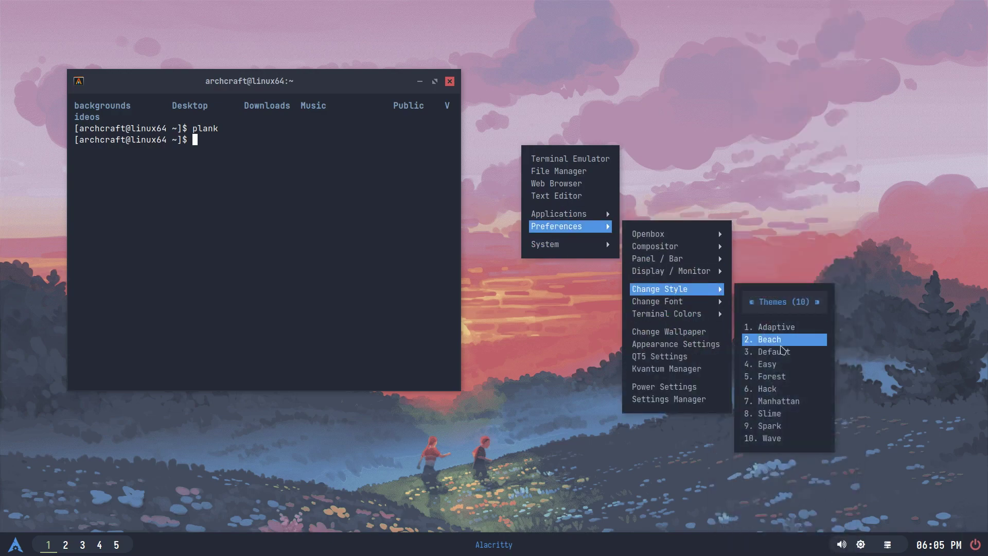
click(778, 376)
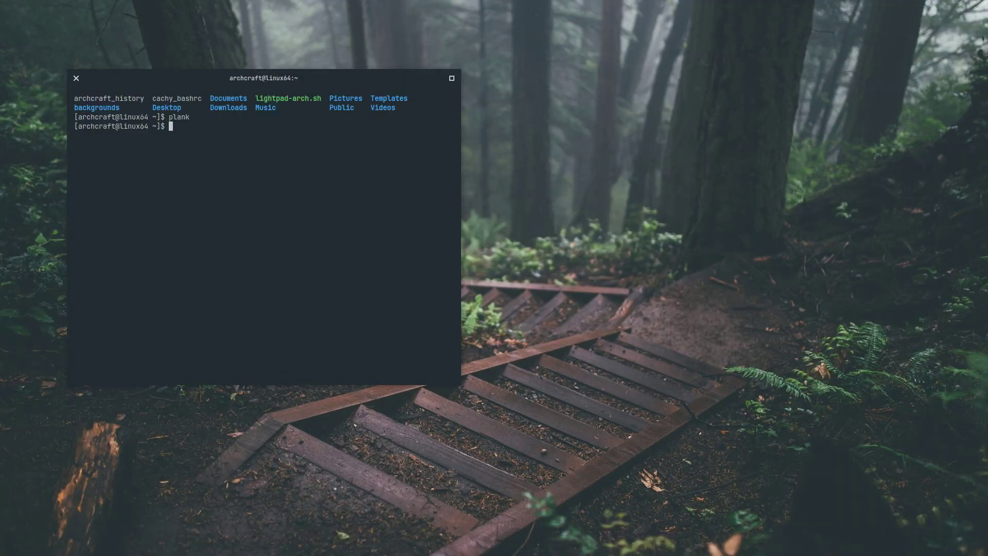
right_click(535, 126)
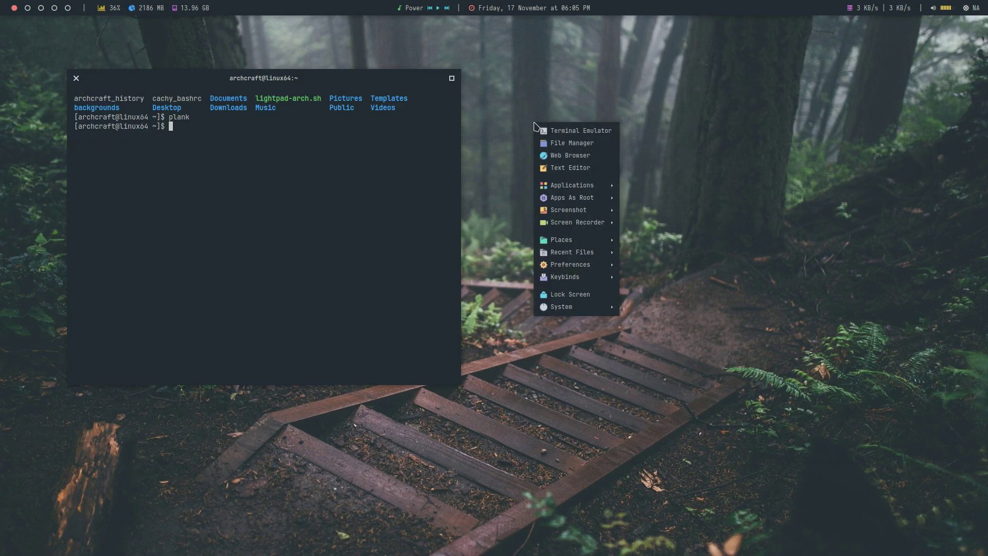
- Apply the 6. Hack style from Preferences > Change Style
mouse_move(576, 264)
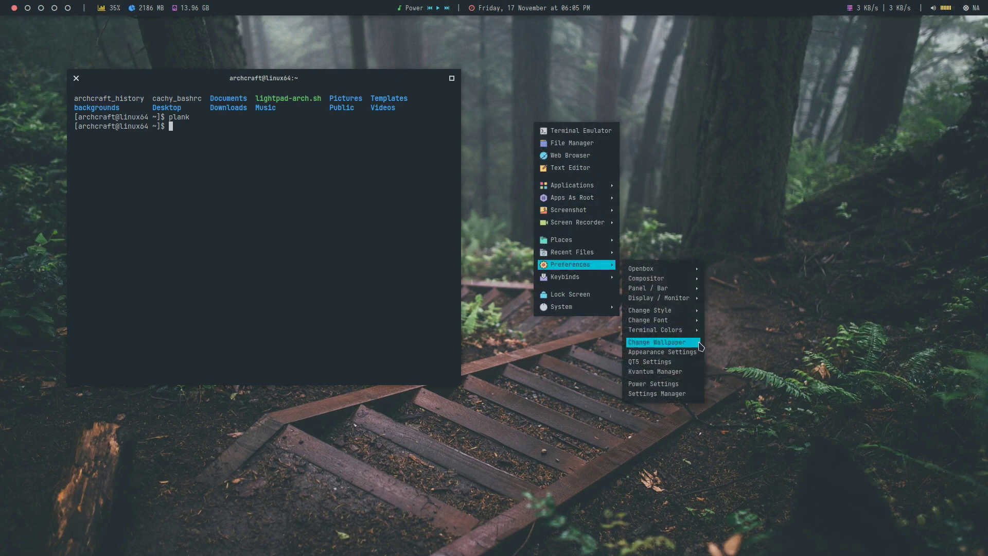
mouse_move(691, 315)
click(768, 385)
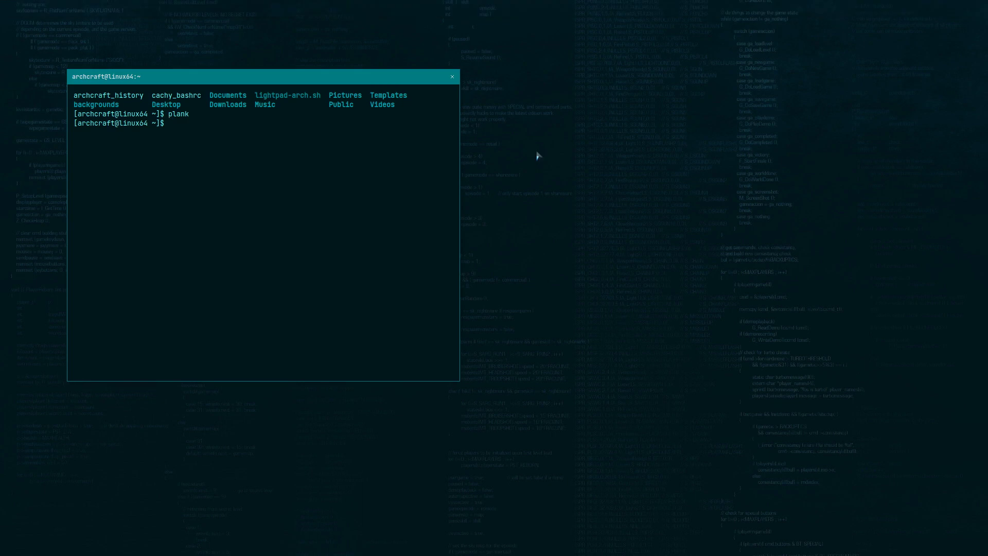
- Switch to the 7. Manhattan style with its dusky city-skyline wallpaper
right_click(537, 155)
mouse_move(561, 252)
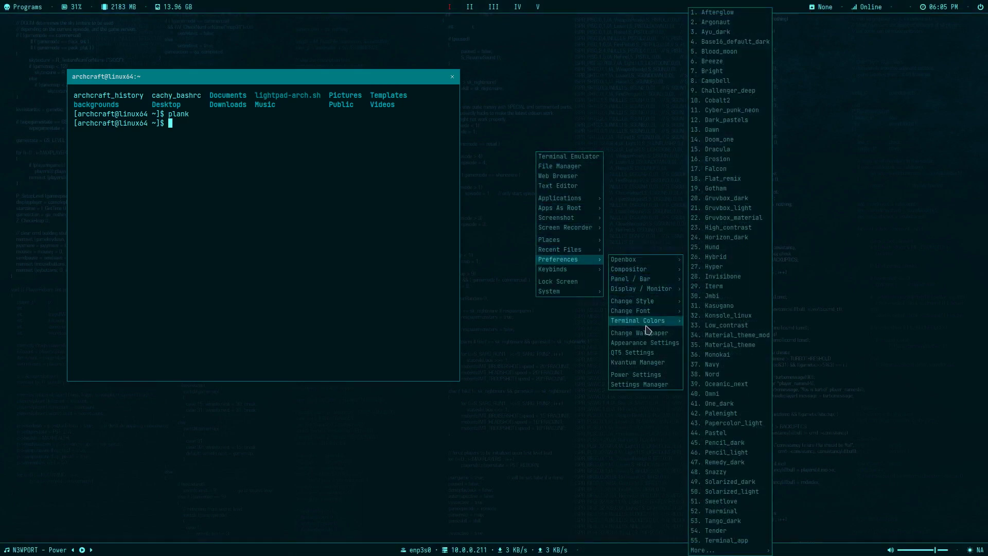
mouse_move(657, 301)
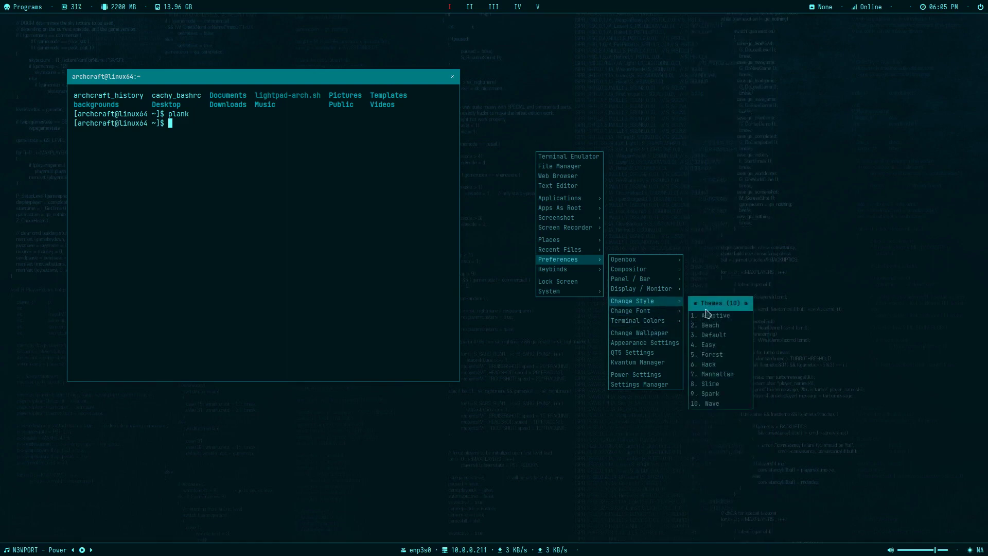
click(708, 374)
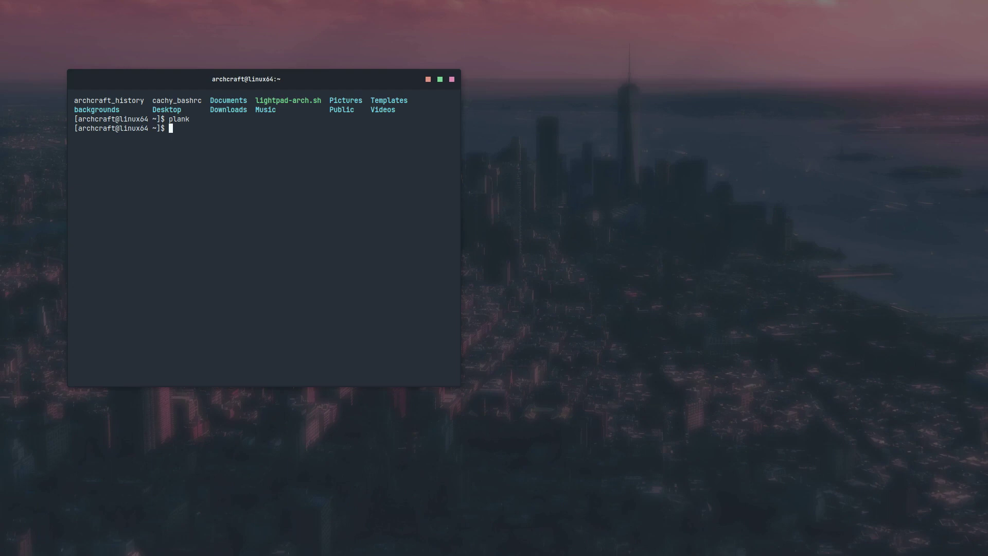
- Try the Slime style, then the Spark style, and shift the terminal window left
right_click(504, 140)
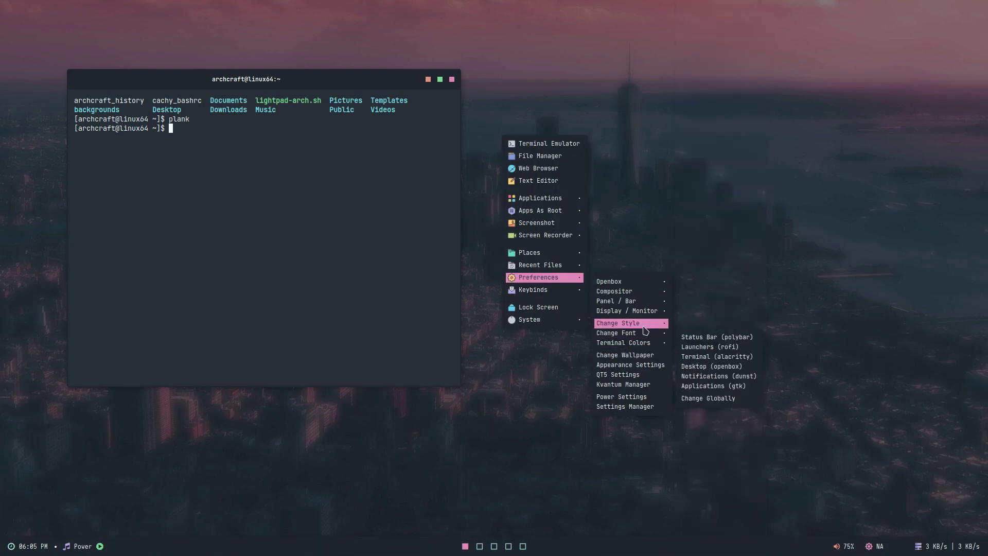
mouse_move(646, 328)
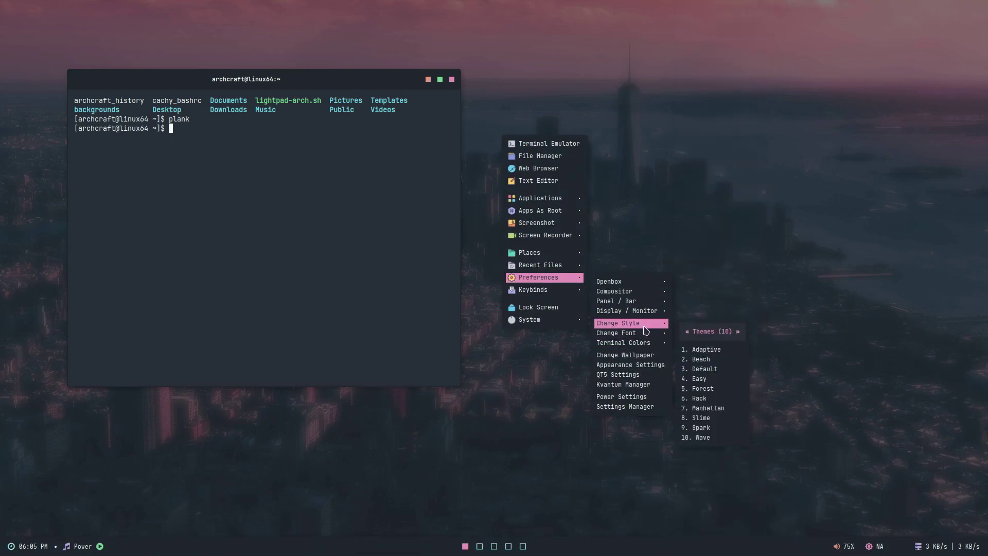
click(696, 419)
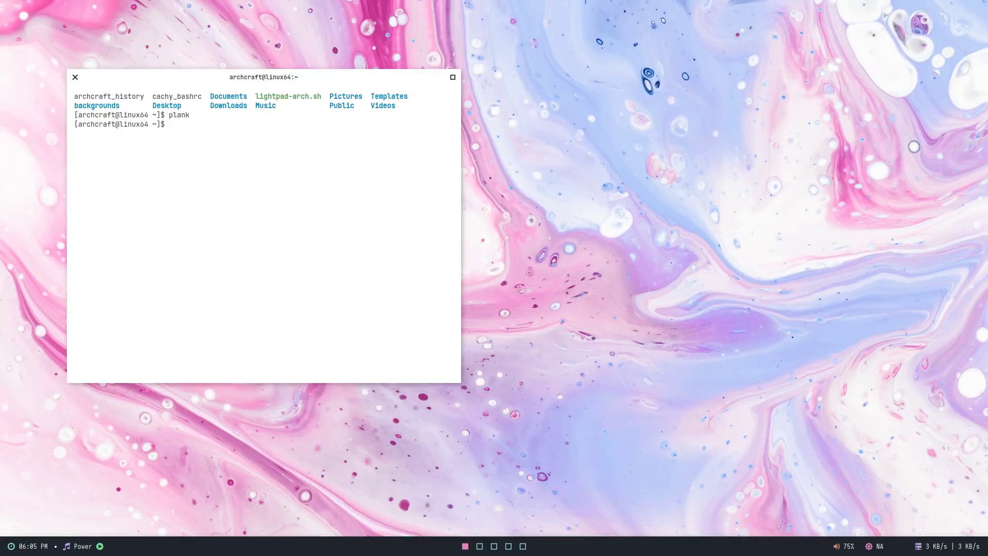
right_click(511, 117)
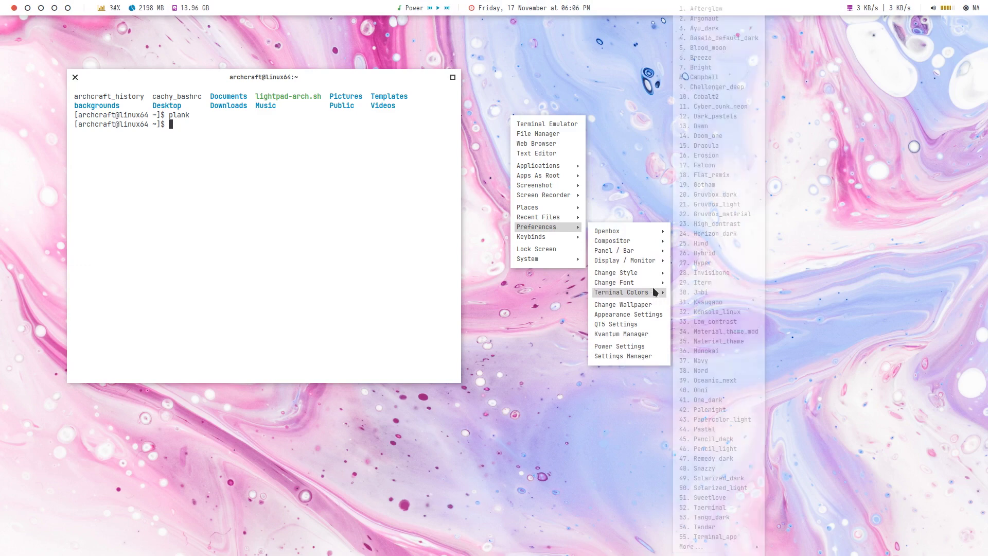
mouse_move(652, 278)
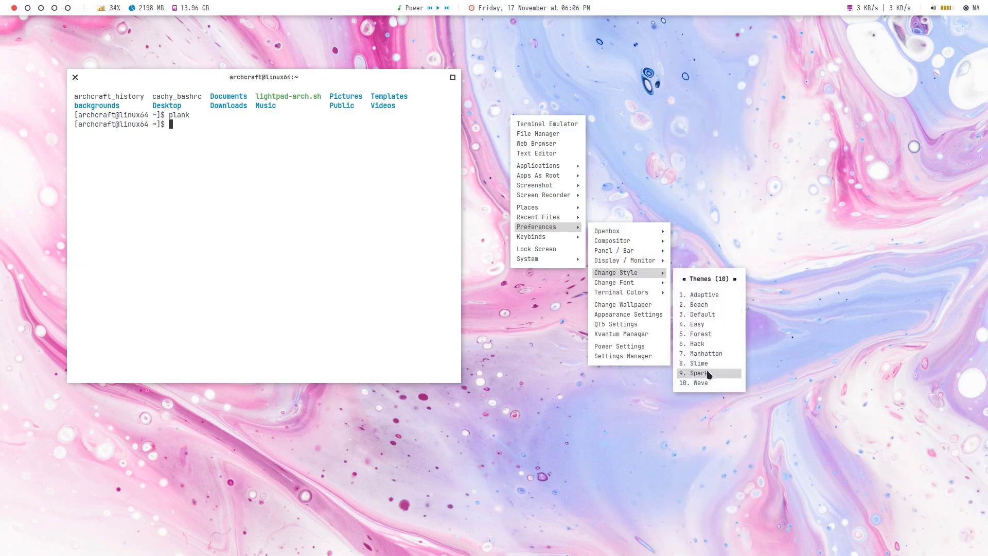
click(692, 374)
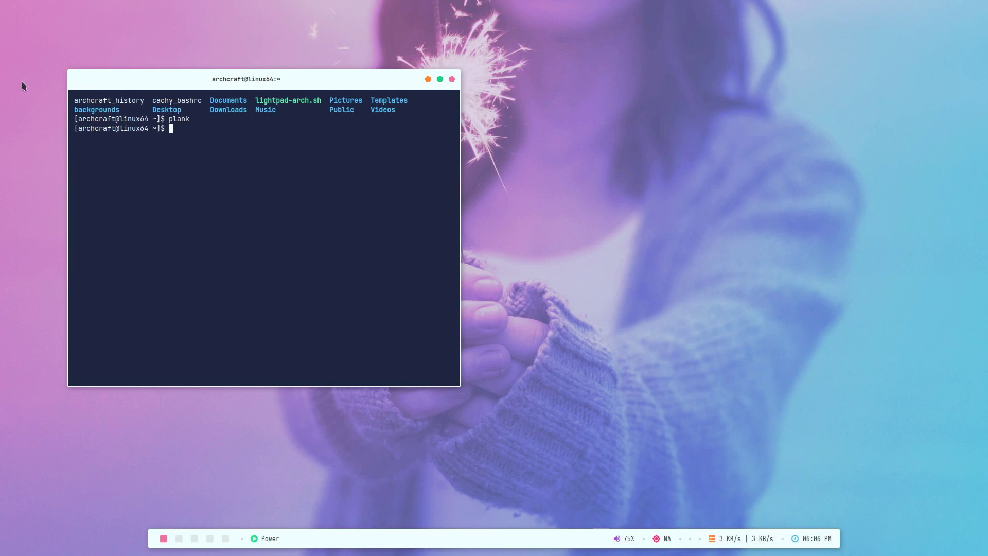
drag(365, 86, 309, 98)
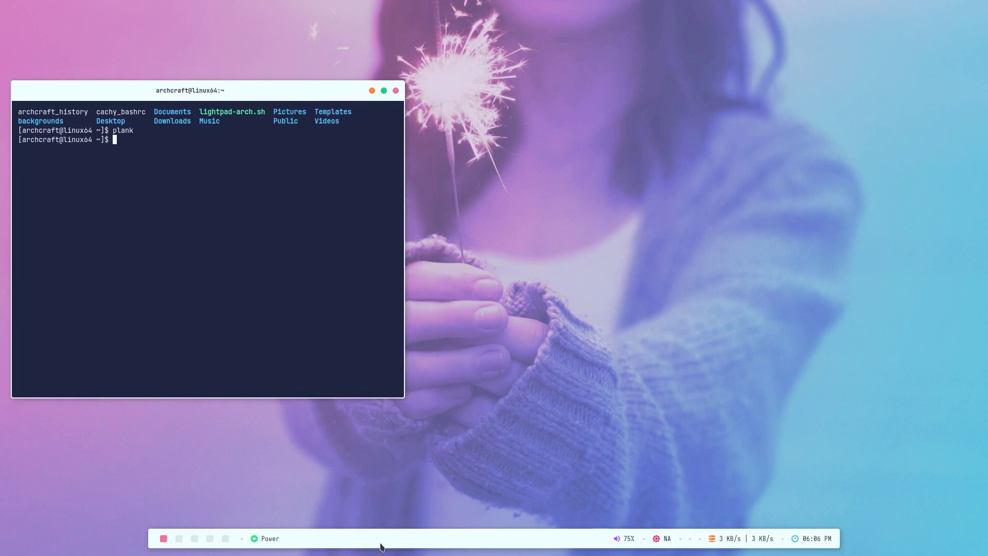
- Apply the Wave style with its aerial ocean-and-rocks wallpaper
right_click(496, 195)
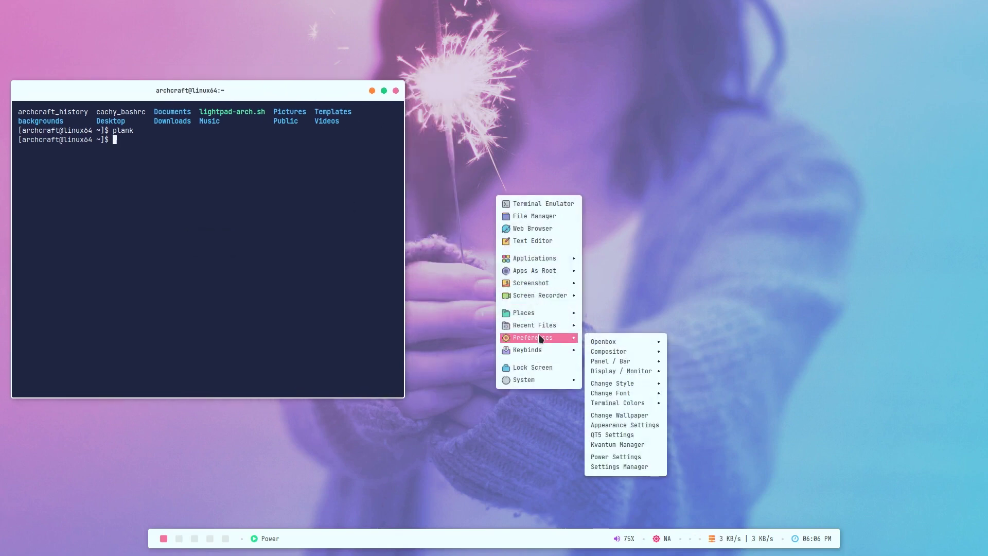
mouse_move(625, 386)
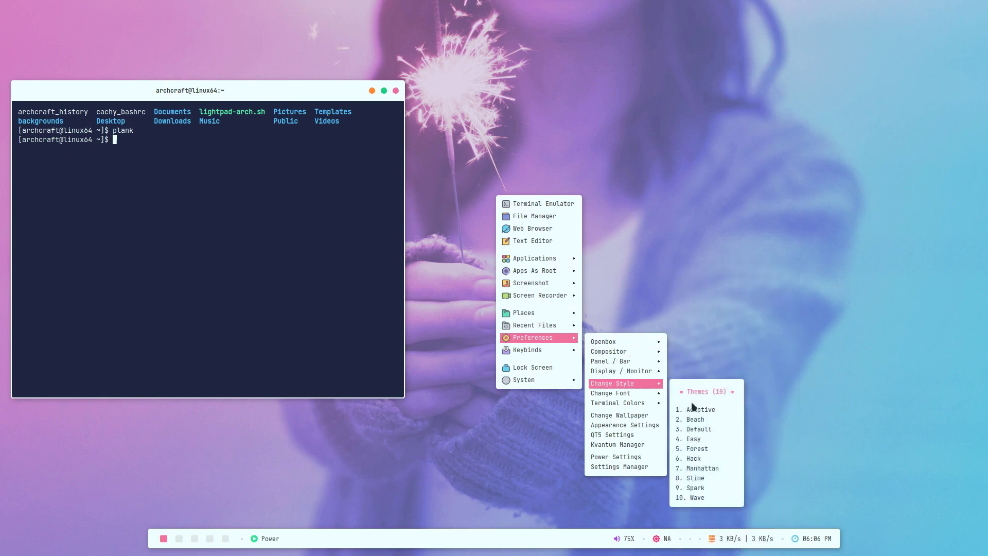
click(696, 497)
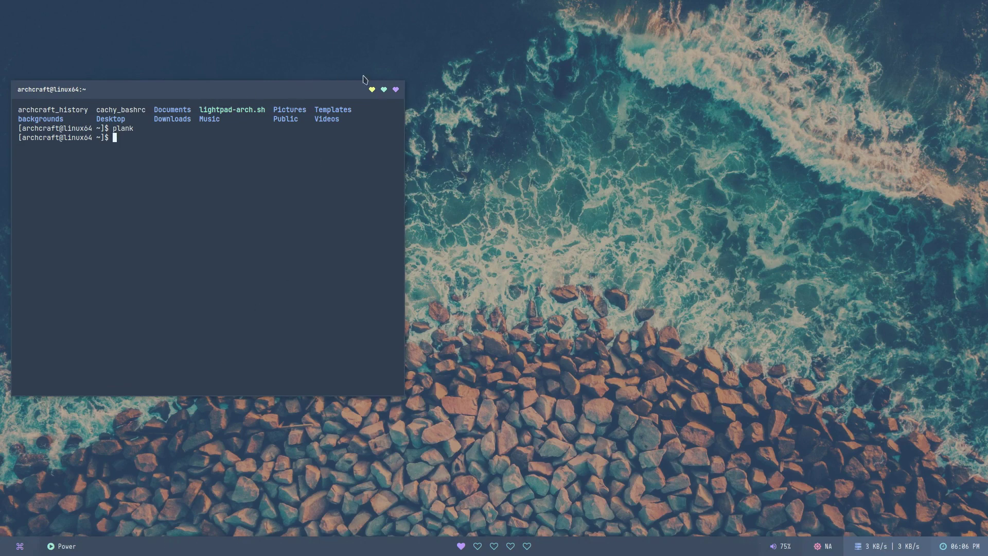
- Close the terminal and apply the 1. Adaptive style with the mountain-and-pine wallpaper
click(395, 90)
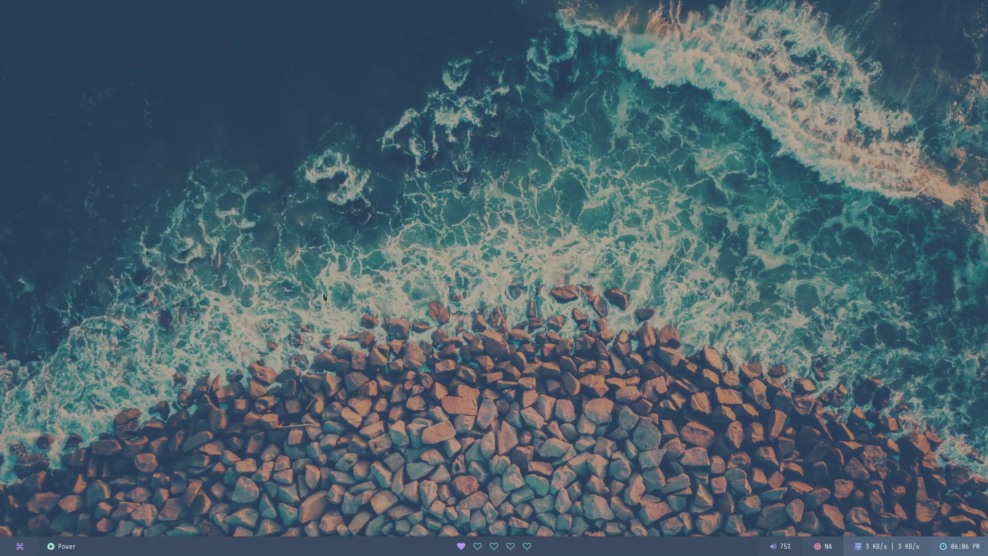
right_click(312, 116)
mouse_move(382, 303)
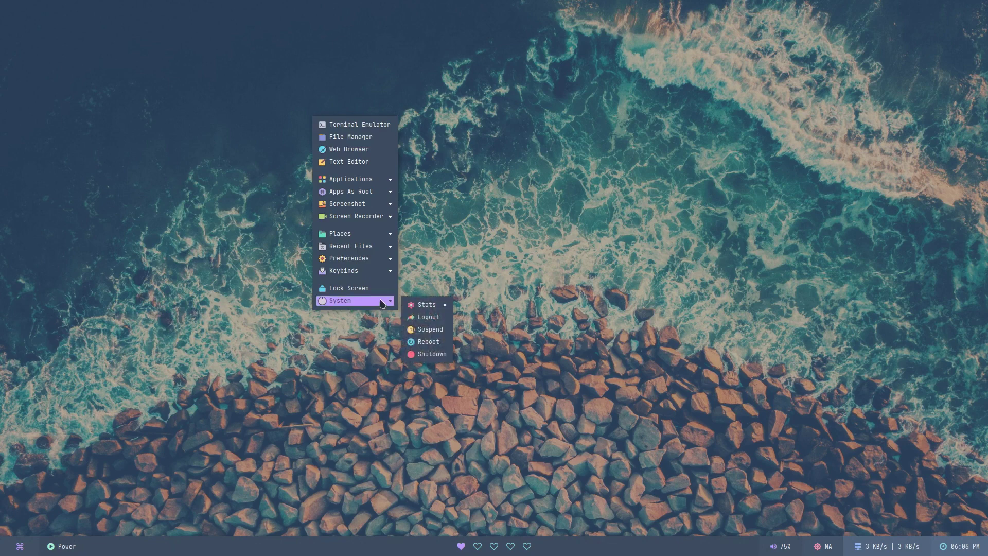
mouse_move(390, 260)
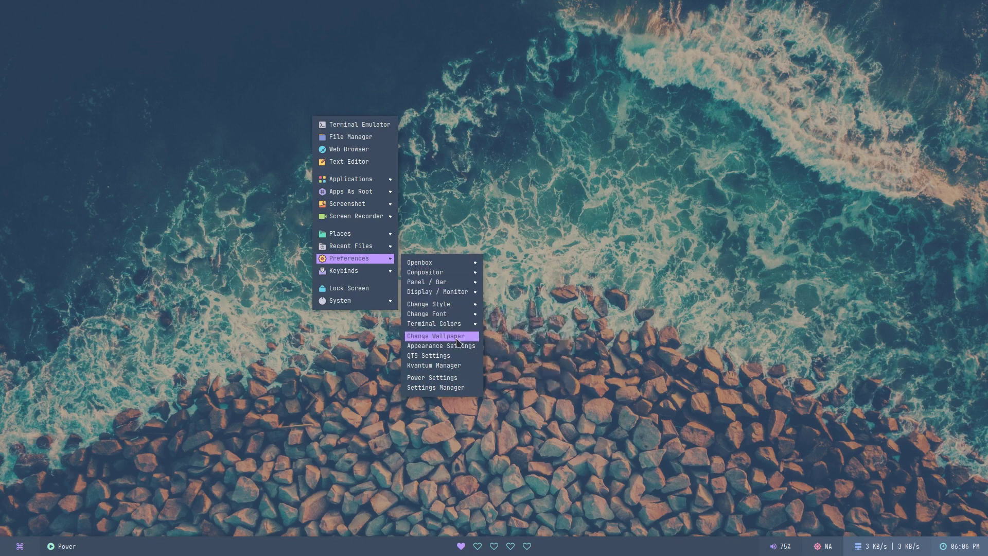
mouse_move(458, 324)
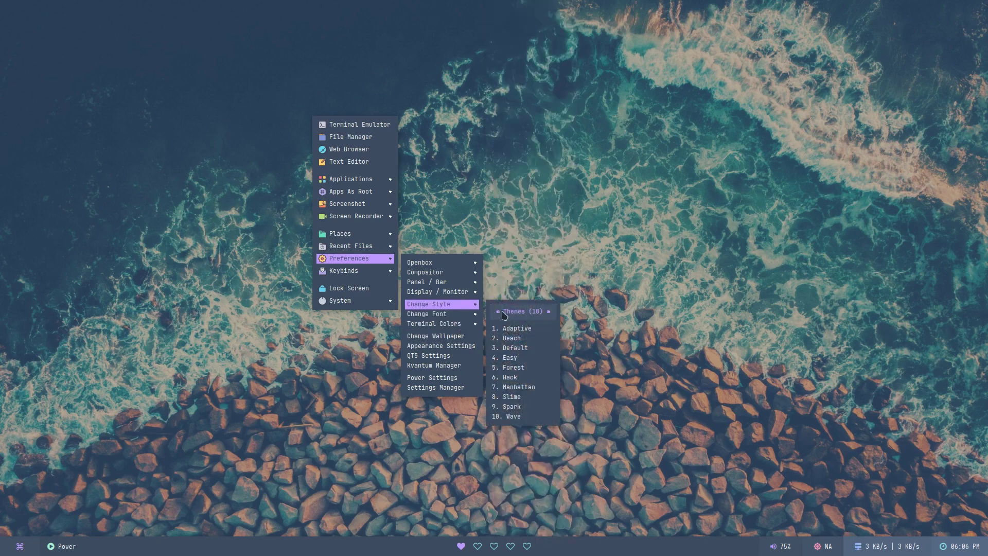
click(512, 328)
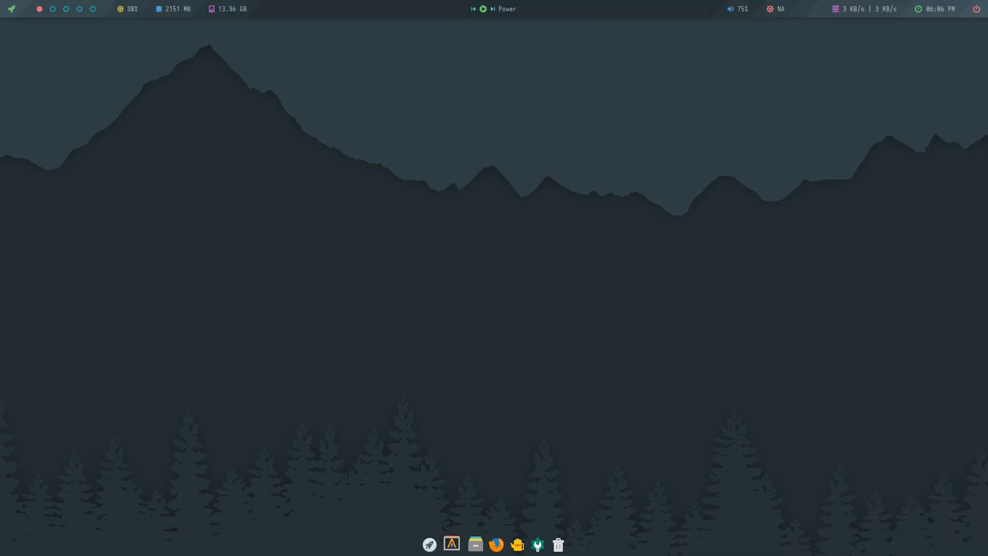
- Open Nitrogen through Change Wallpaper and apply the purple neon city-skyline image
right_click(420, 136)
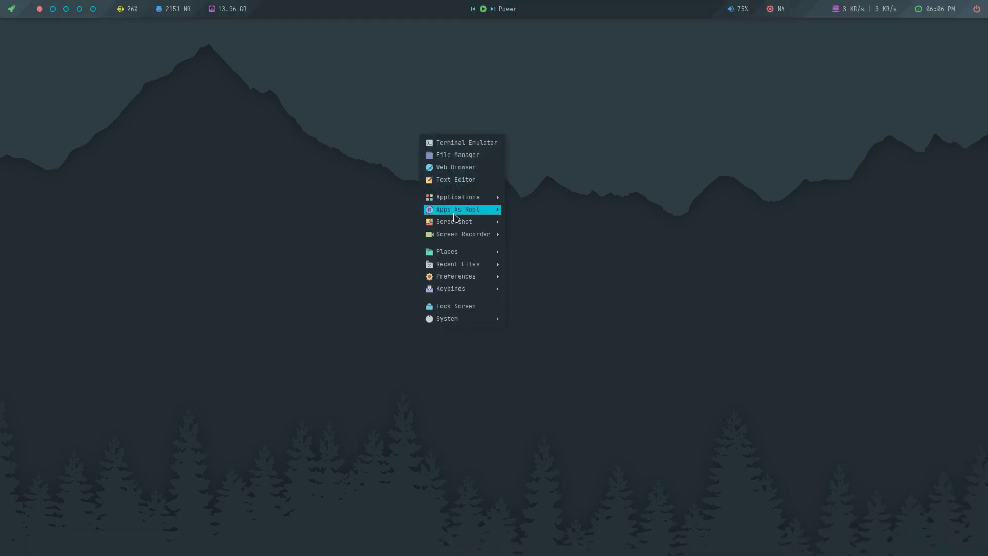
mouse_move(473, 278)
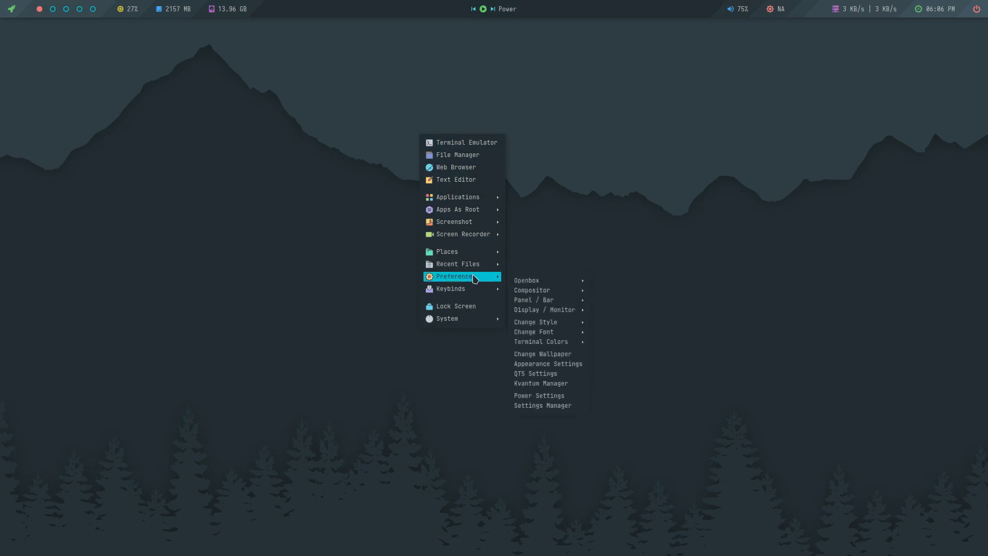
click(545, 354)
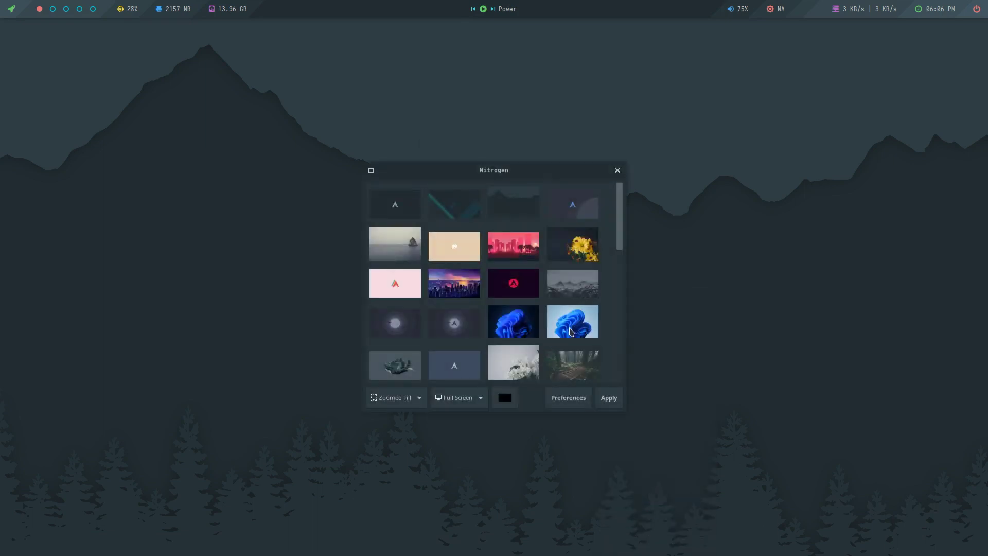
scroll(579, 318, down, 3)
click(435, 197)
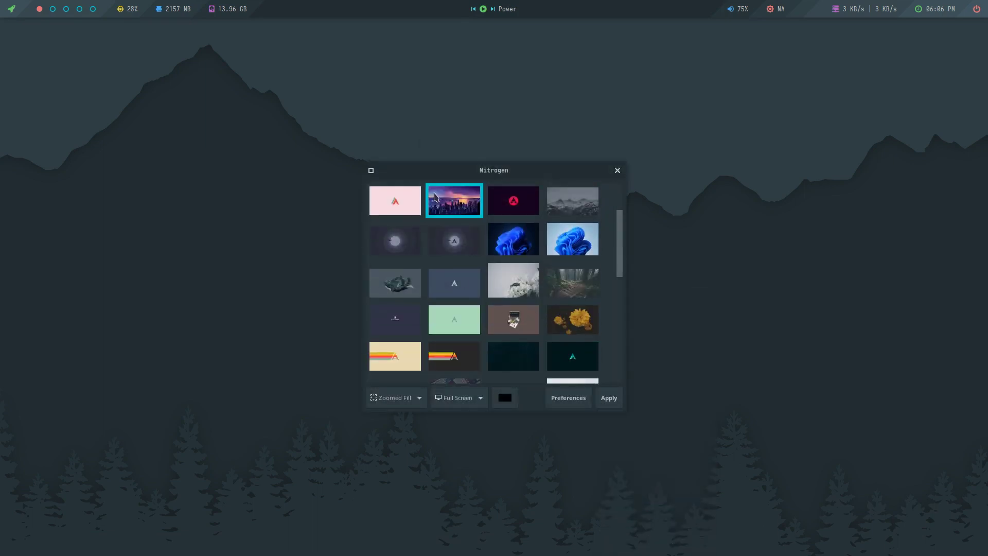
click(609, 398)
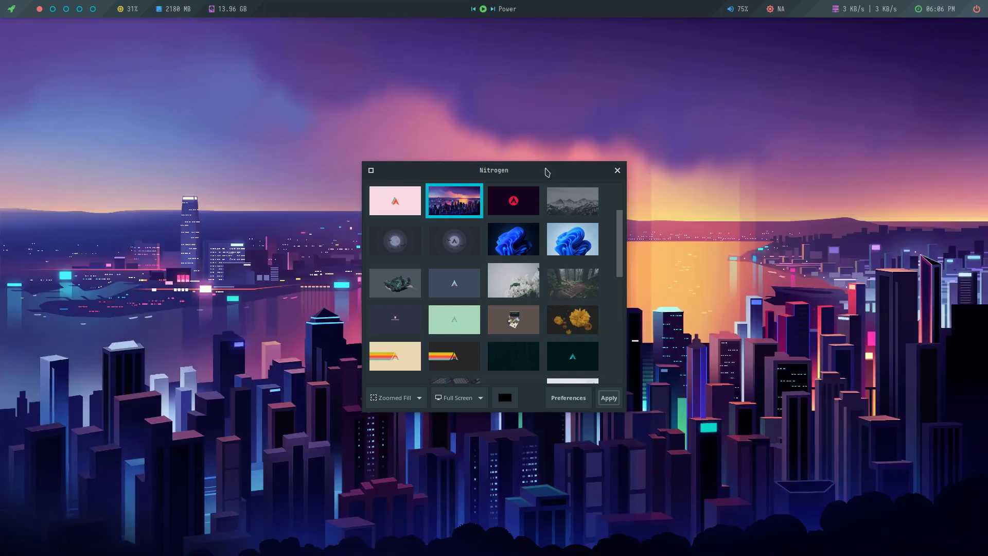
drag(546, 172, 496, 115)
scroll(554, 274, up, 3)
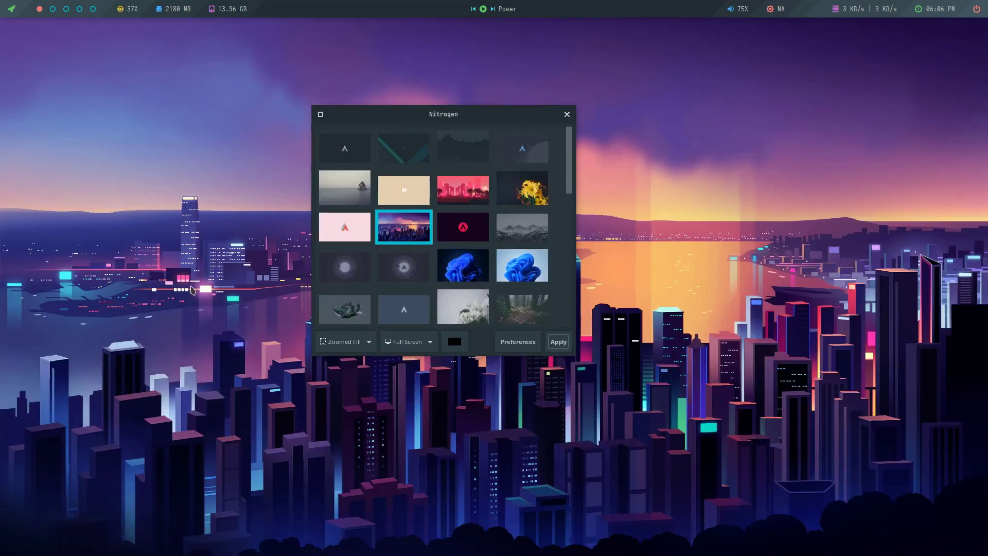
scroll(493, 316, down, 4)
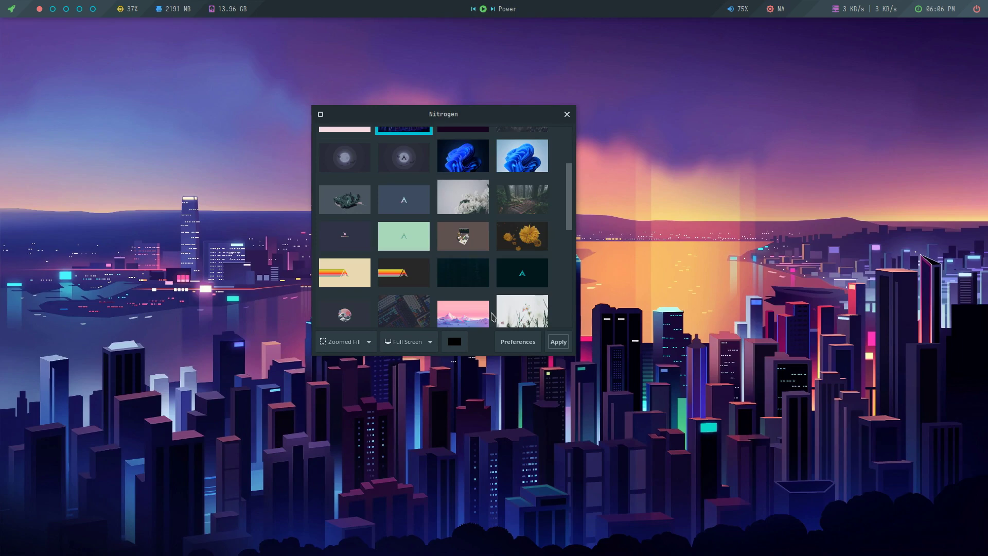
- Close Nitrogen and set the Desktop (openbox) font to Sans Regular at size 15
click(567, 114)
right_click(441, 134)
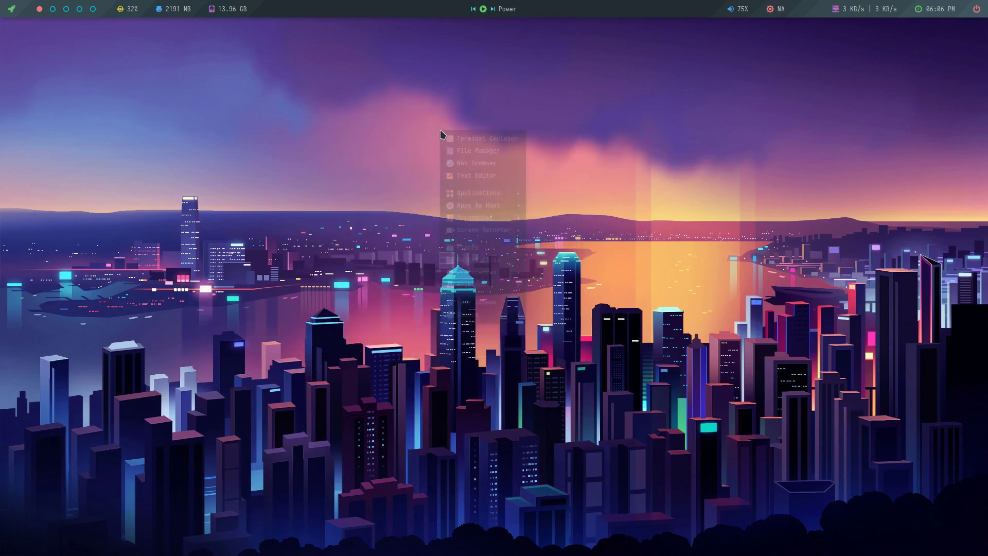
mouse_move(494, 273)
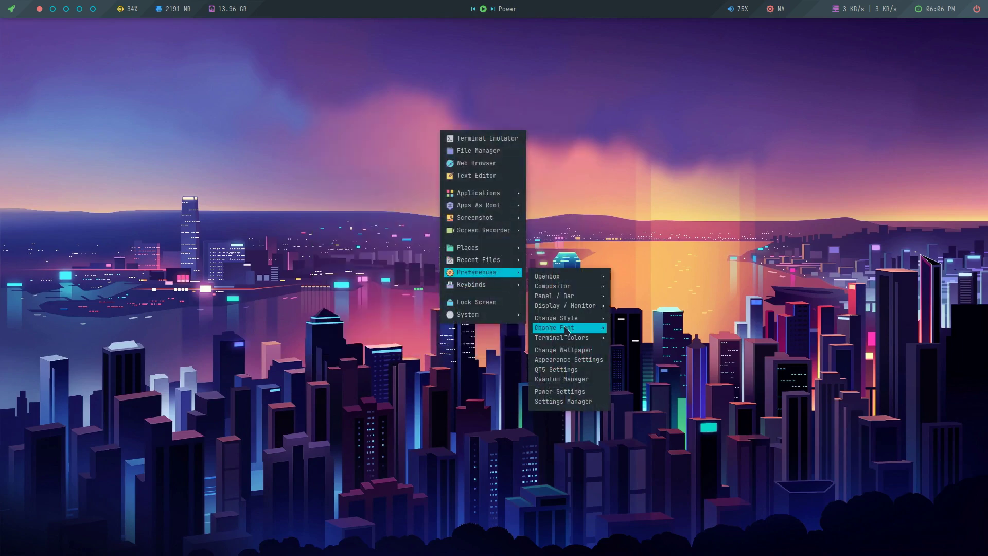
mouse_move(566, 329)
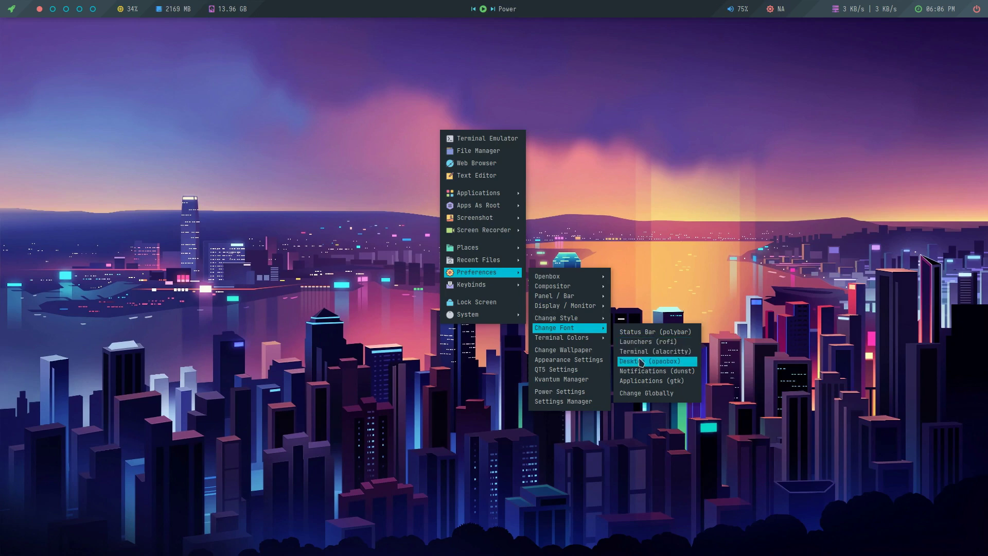
click(650, 371)
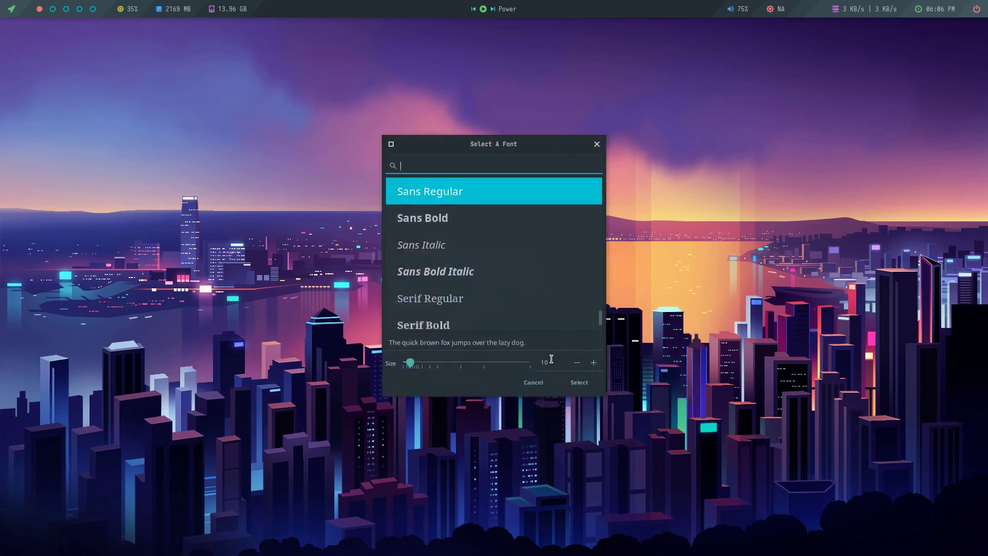
click(551, 360)
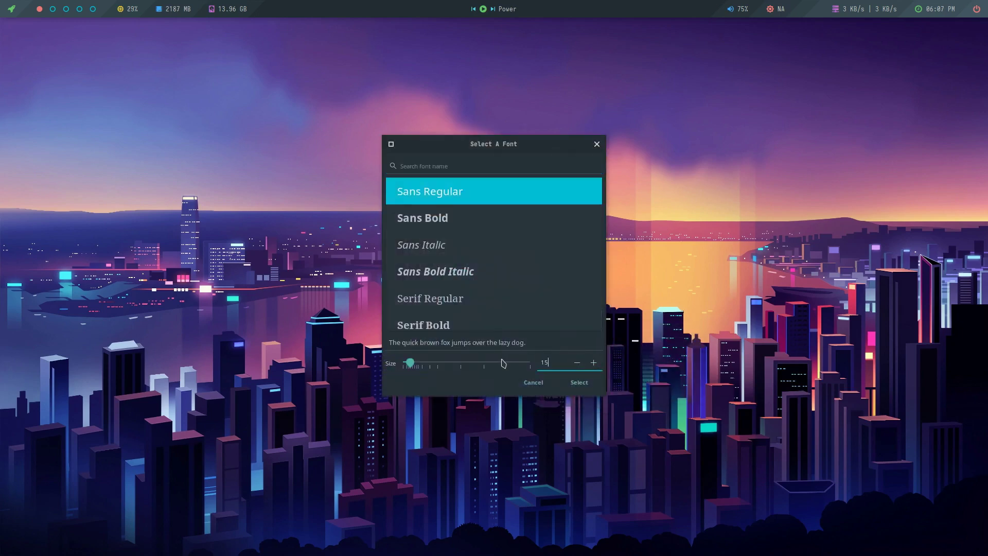
text(15)
click(578, 382)
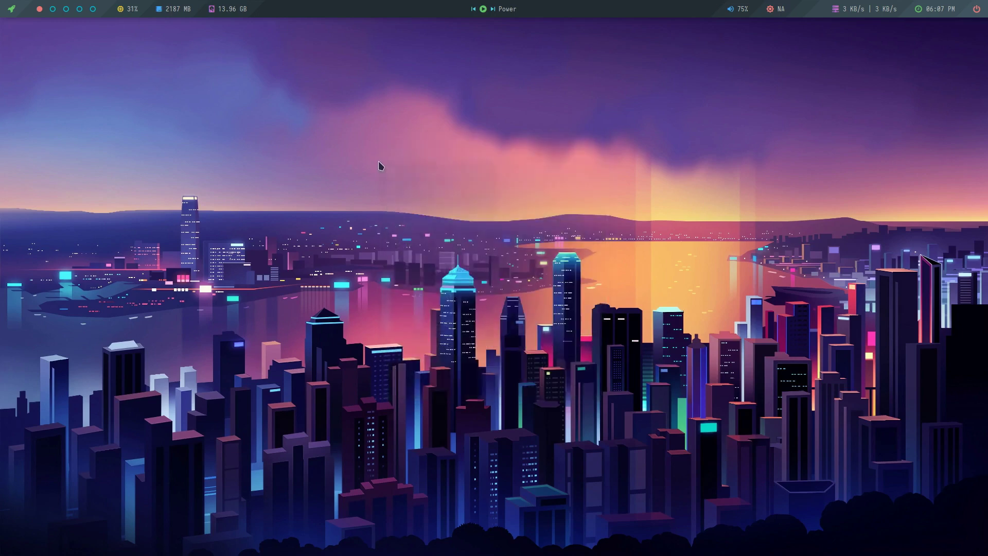
right_click(379, 165)
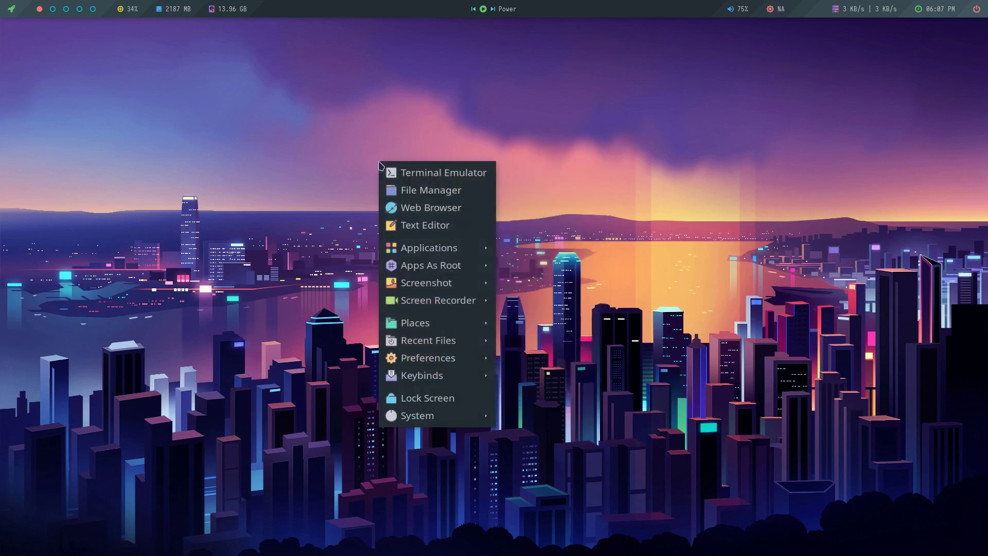
click(237, 95)
right_click(332, 97)
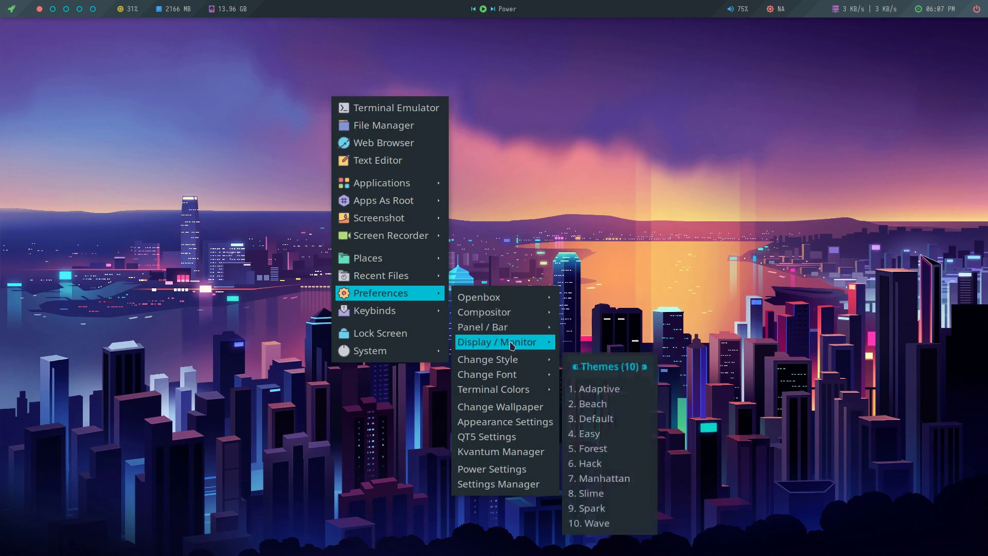
mouse_move(515, 328)
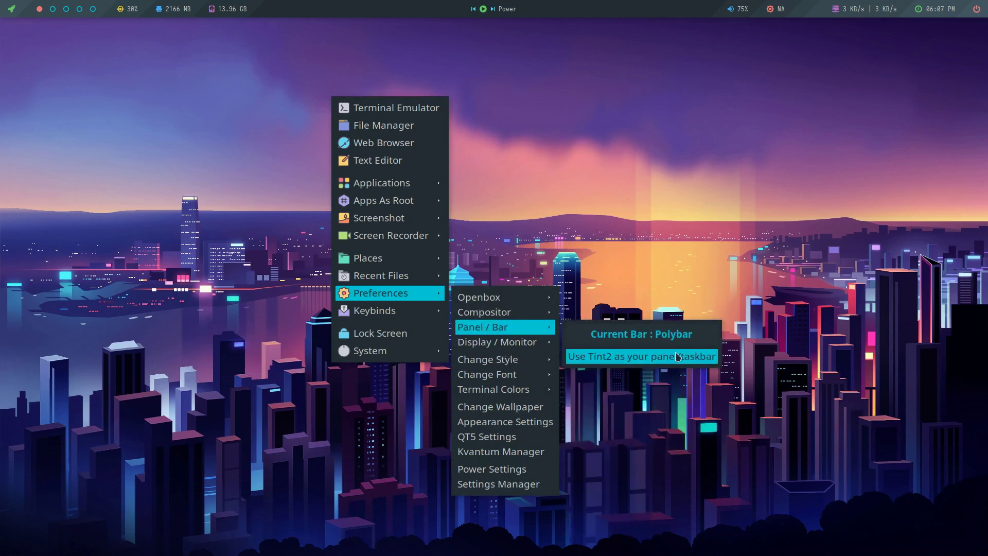
click(677, 356)
right_click(193, 130)
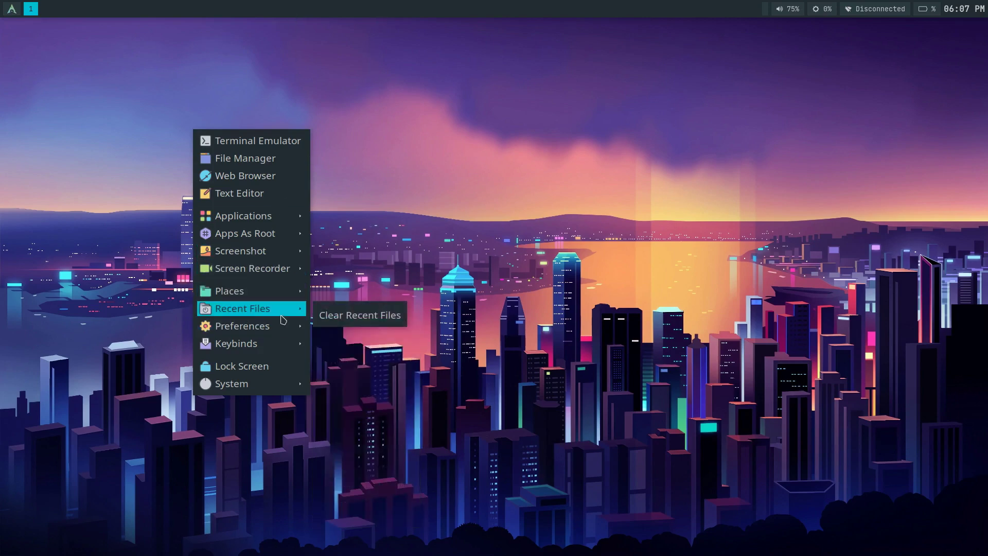
mouse_move(283, 327)
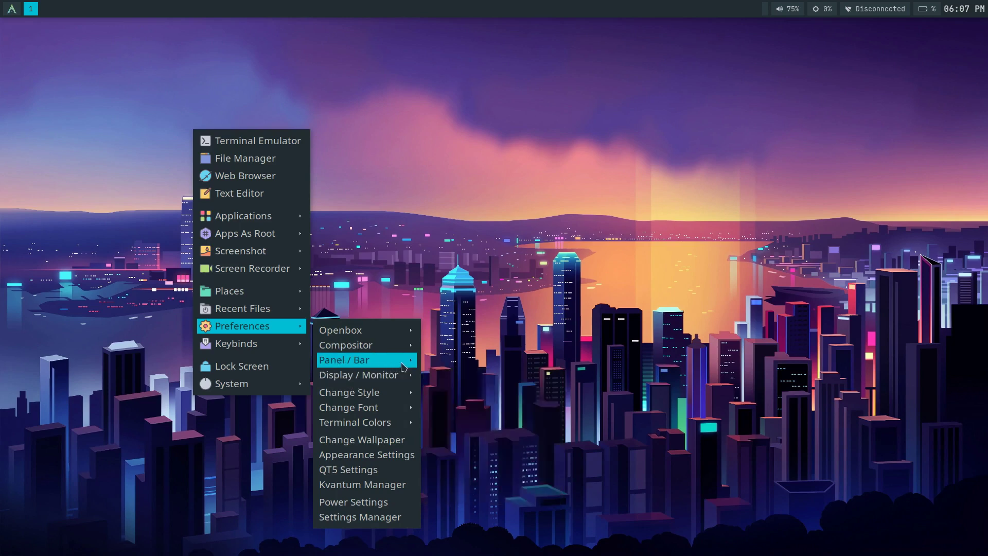
mouse_move(395, 357)
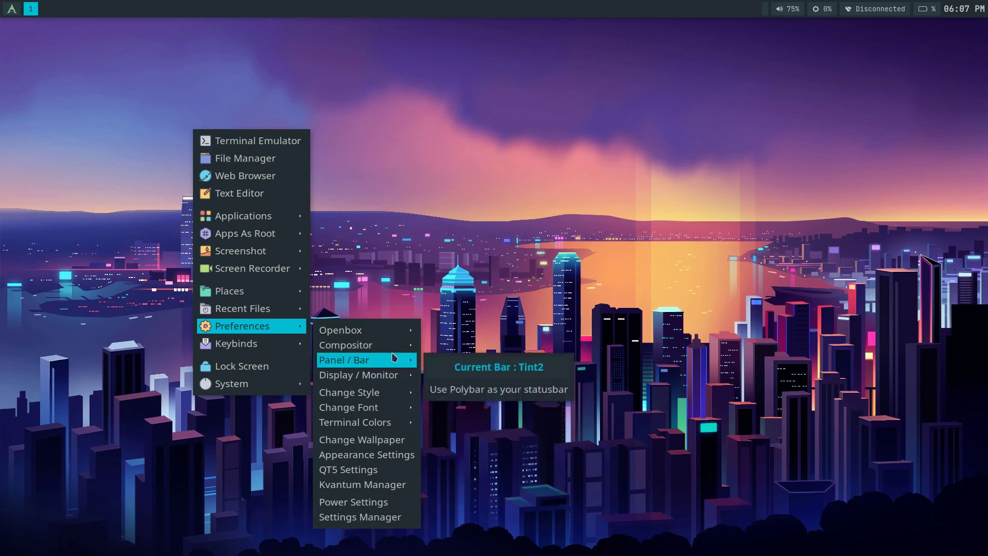
click(469, 389)
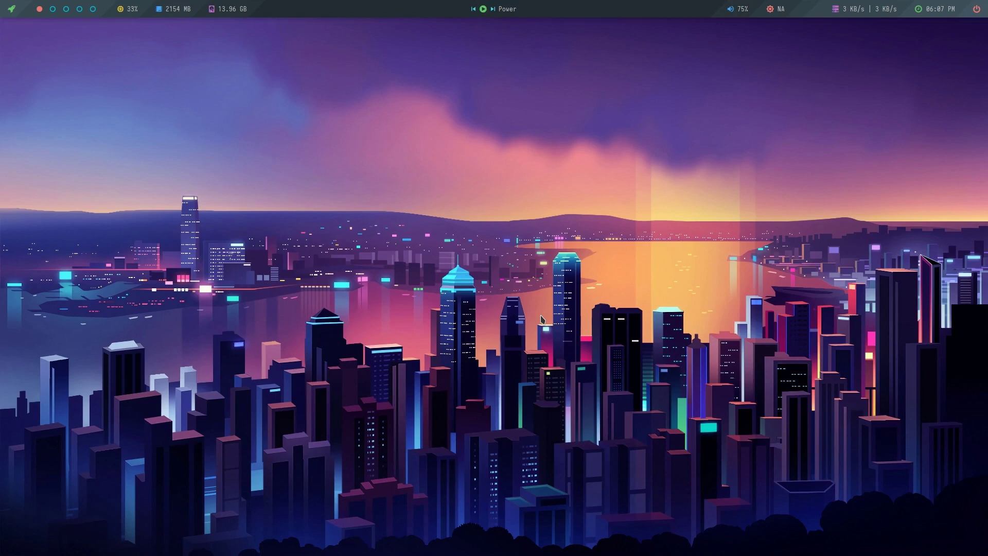
- Browse the Preferences > Openbox submenu, then dismiss and reopen the desktop menu several times
right_click(400, 146)
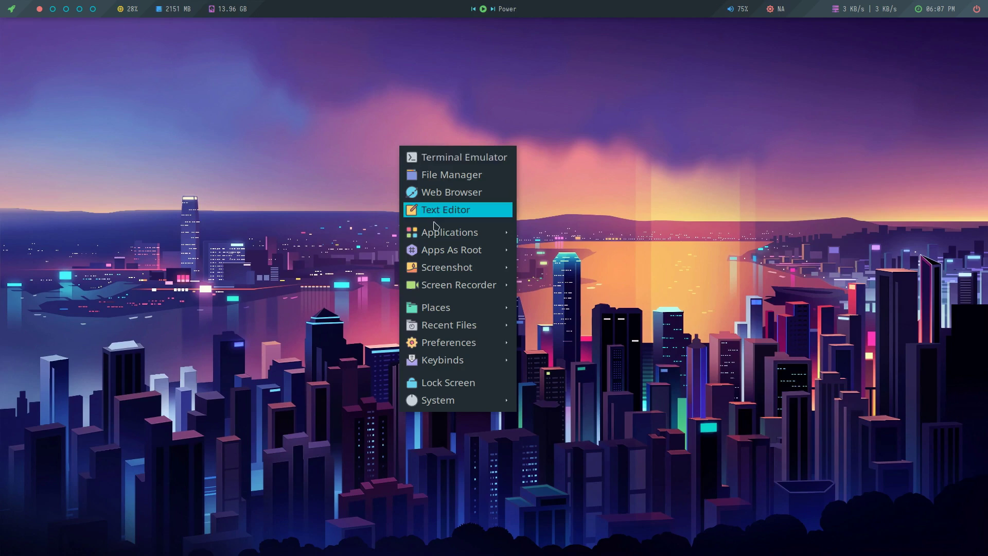
mouse_move(469, 341)
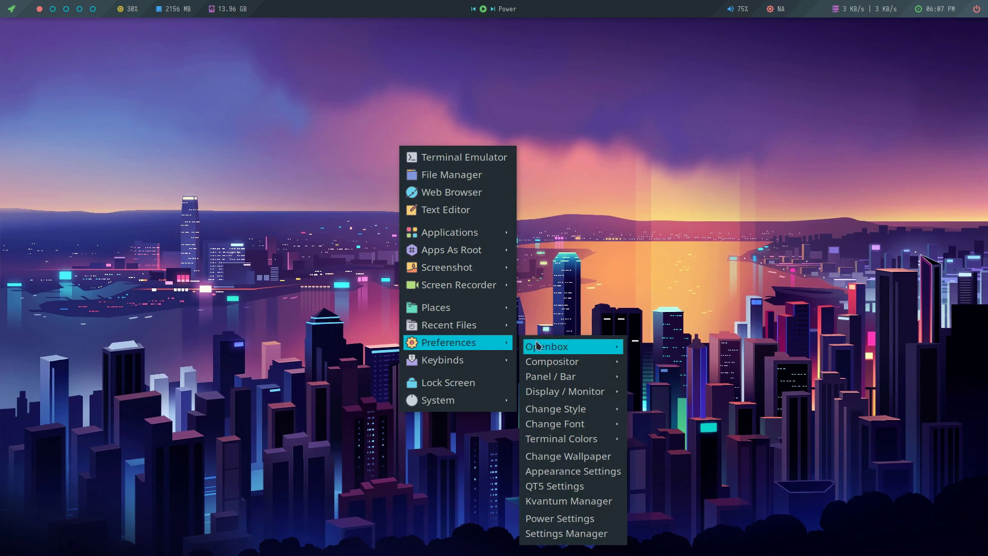
mouse_move(542, 346)
click(274, 91)
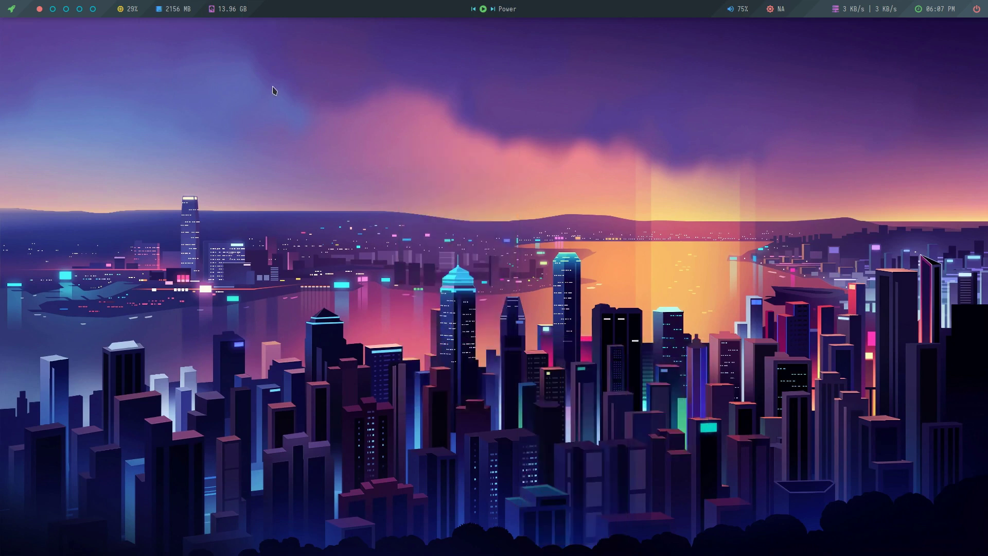
right_click(274, 91)
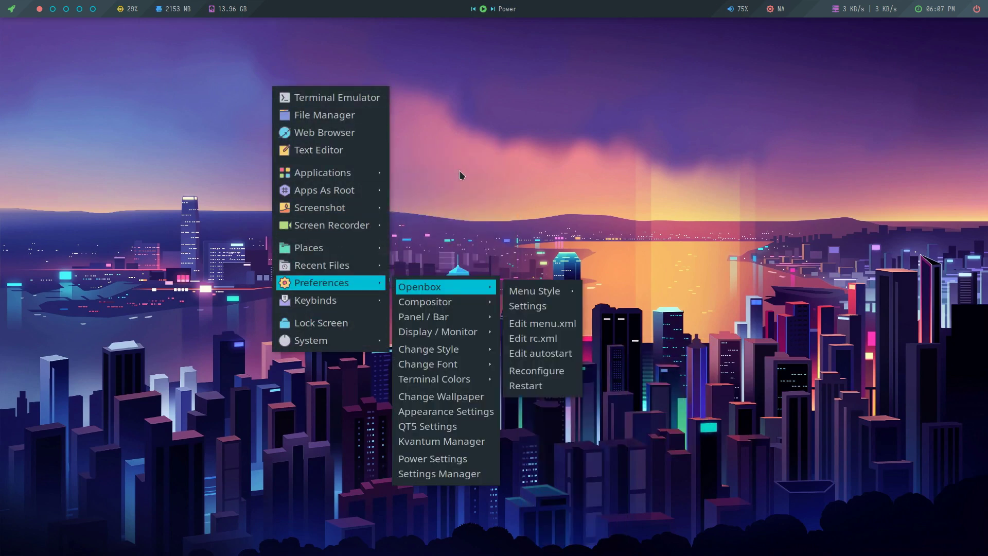
click(465, 150)
right_click(375, 125)
click(297, 129)
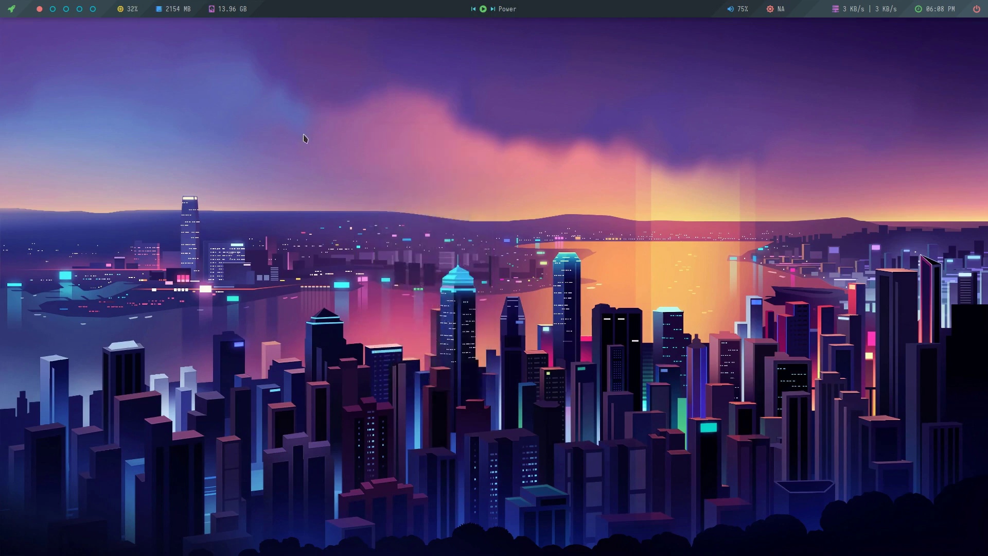
right_click(251, 118)
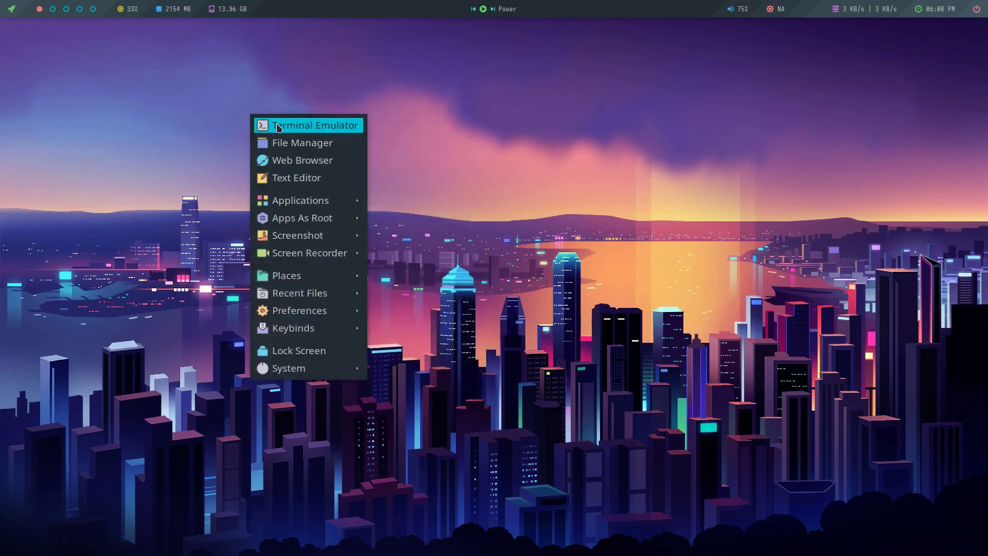
- Launch a terminal, run htop to inspect running processes, then close the window
click(280, 125)
text(htop)
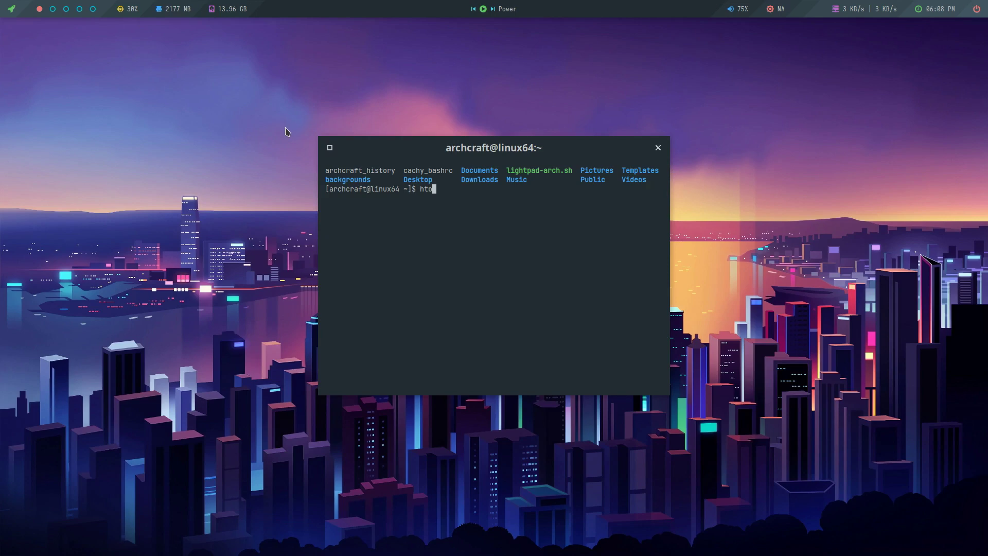
key(Return)
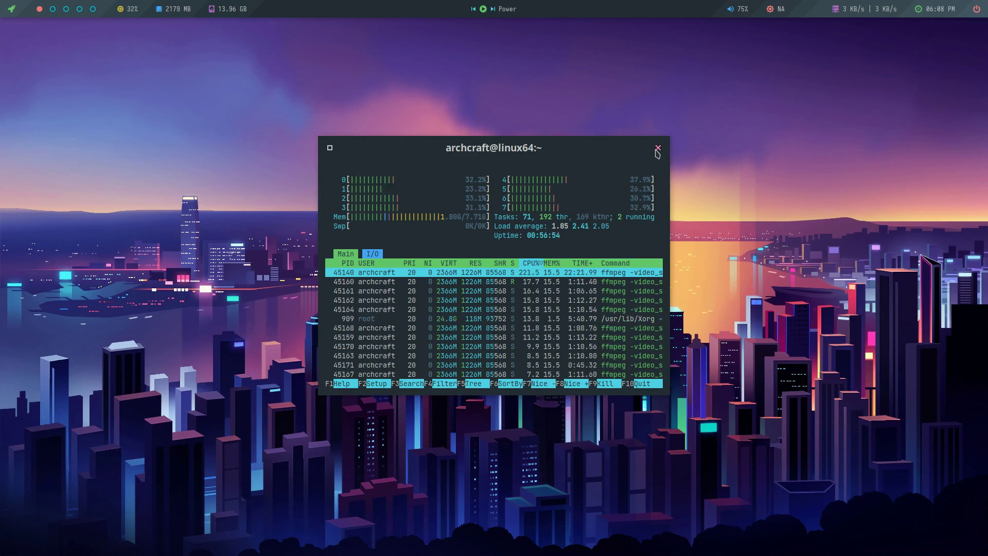
click(658, 149)
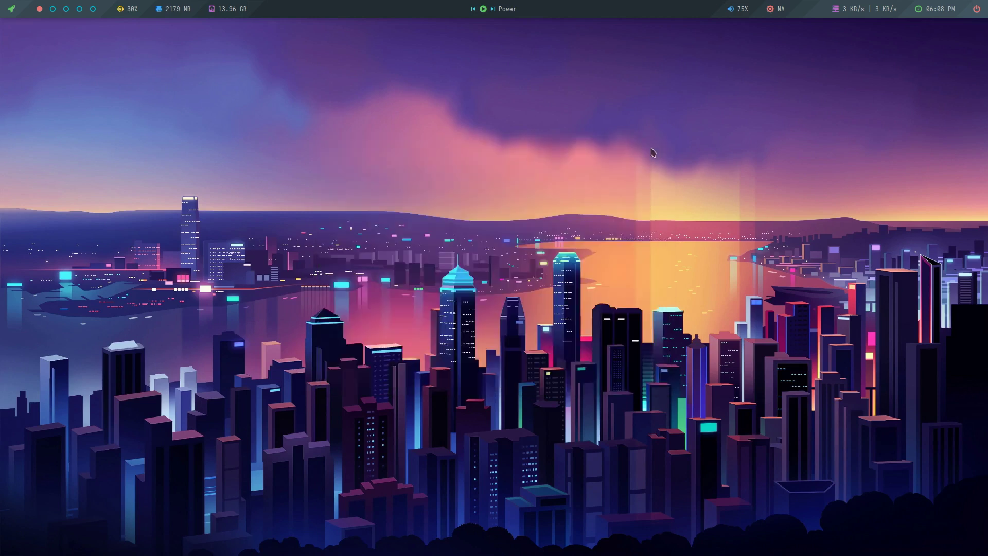
right_click(358, 103)
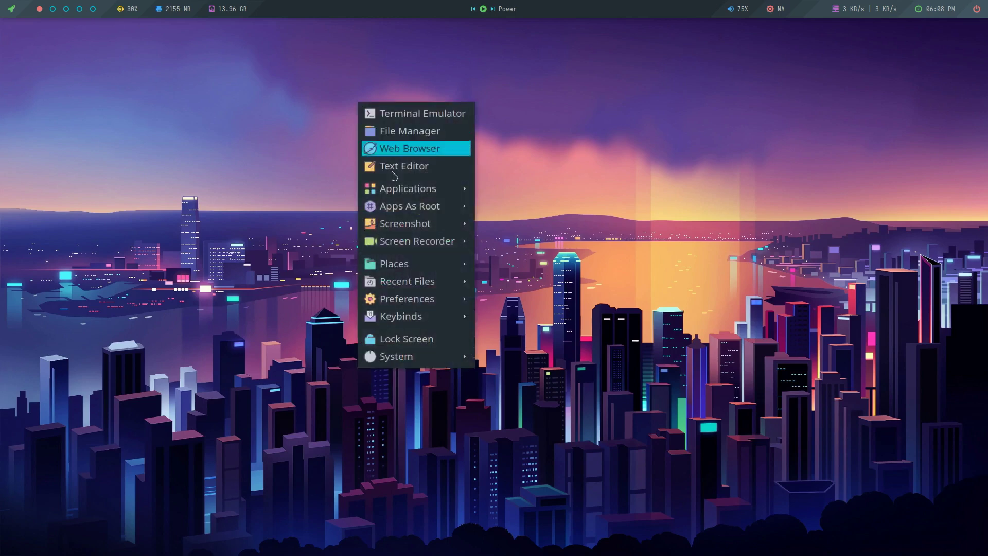
- Browse the desktop menu's Screen Recorder, Apps As Root and Places entries, then check the rofi launcher
mouse_move(422, 246)
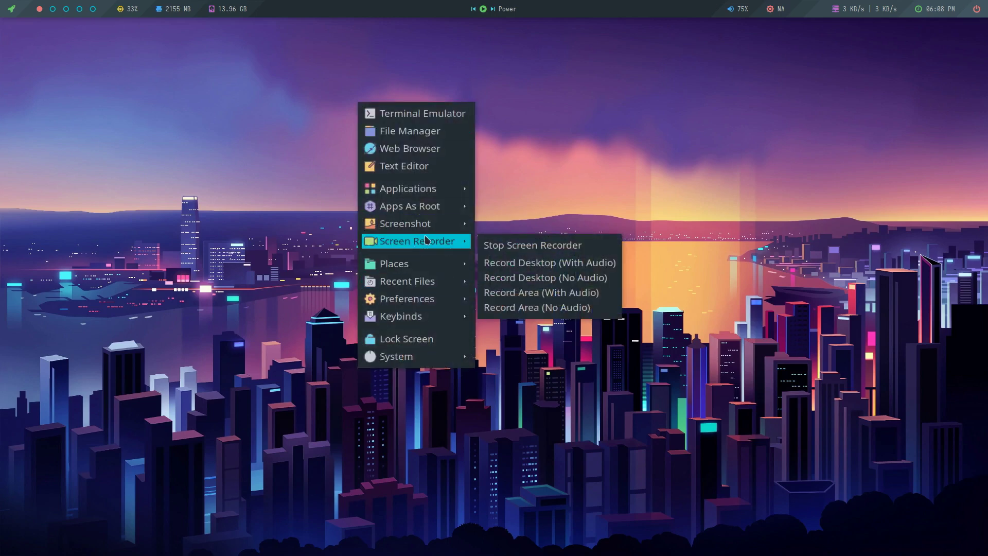
mouse_move(432, 213)
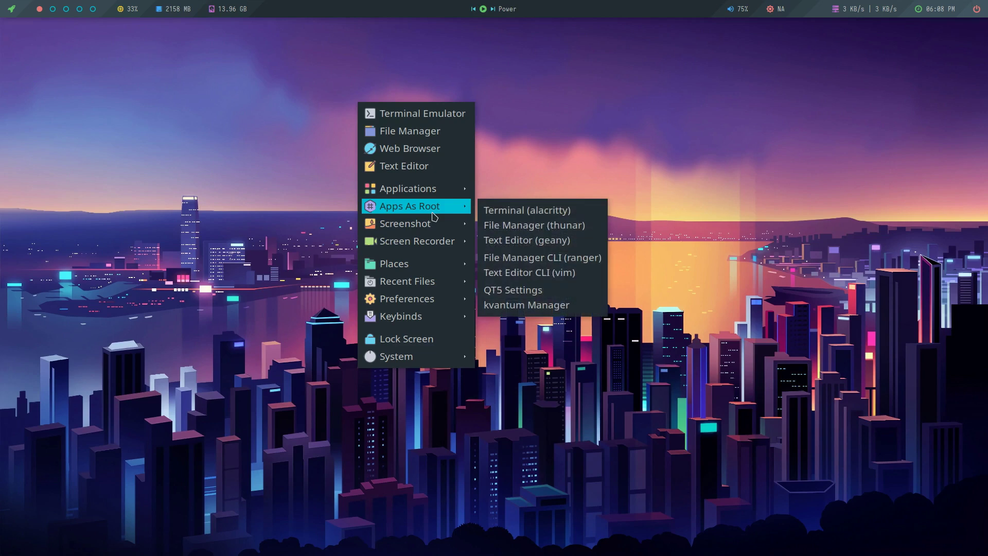
click(613, 113)
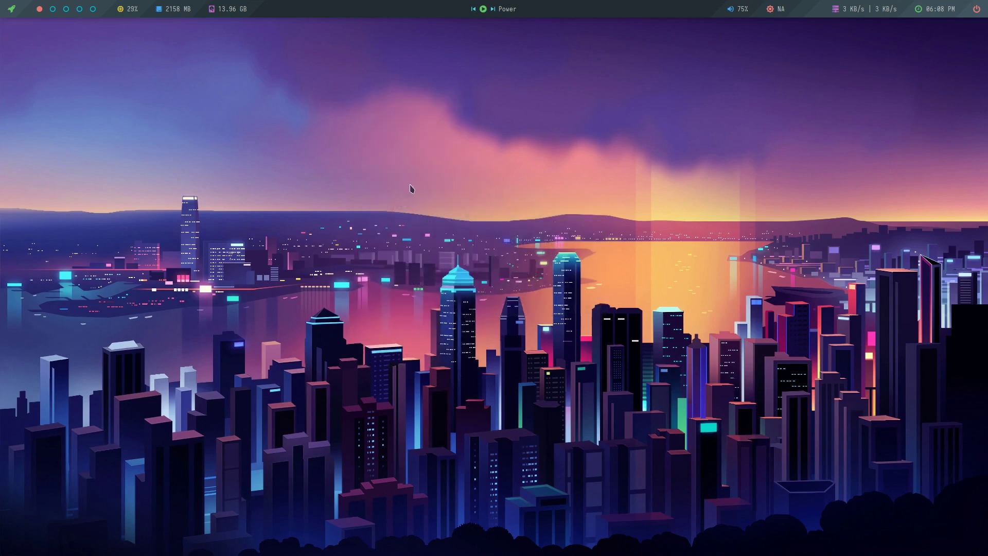
right_click(378, 156)
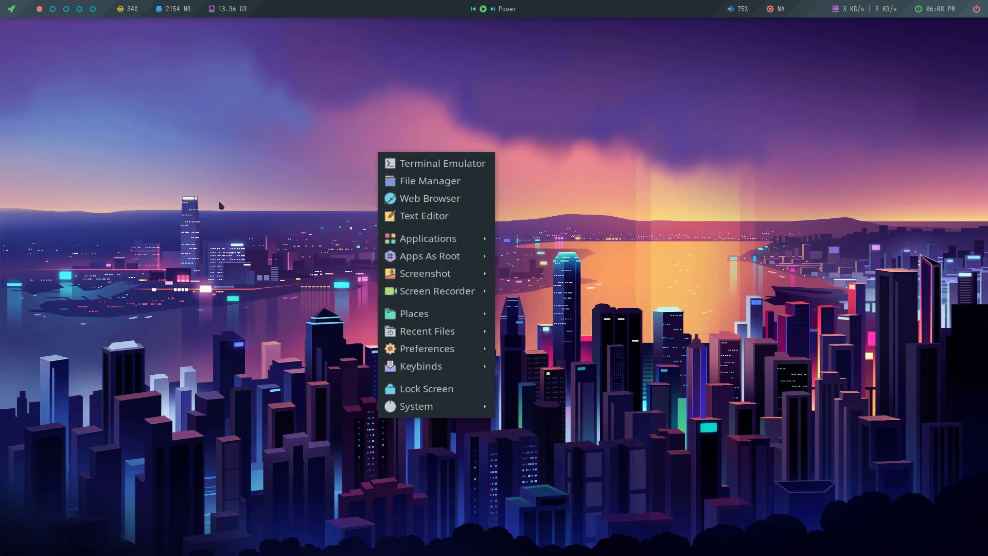
click(1, 19)
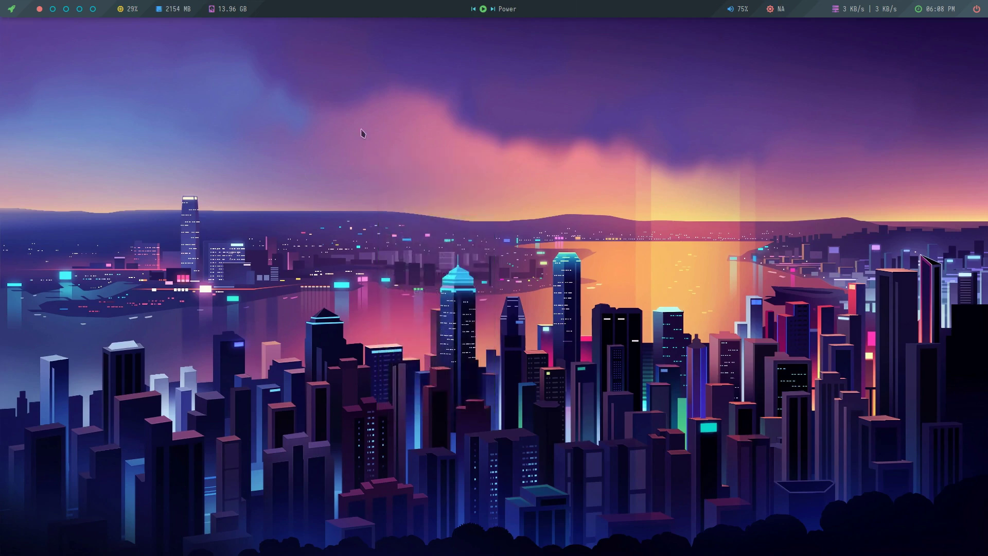
right_click(384, 119)
click(297, 116)
click(12, 10)
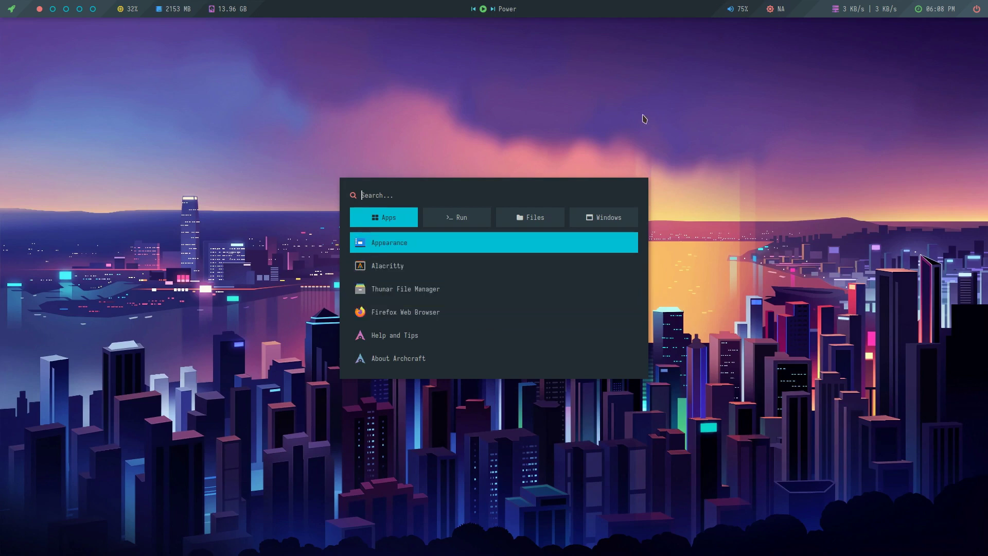
click(461, 111)
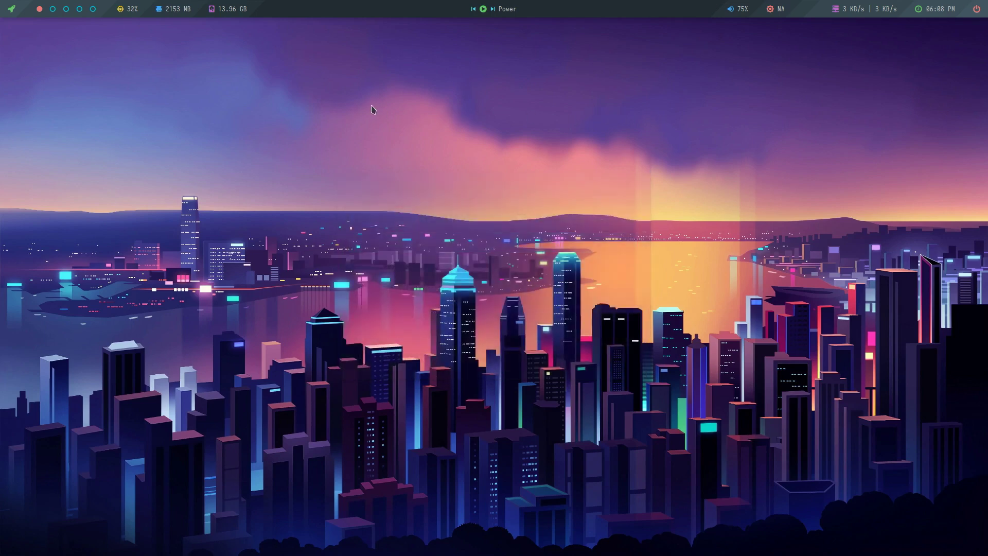
- Open a new terminal window from the desktop menu's Terminal Emulator entry
right_click(380, 124)
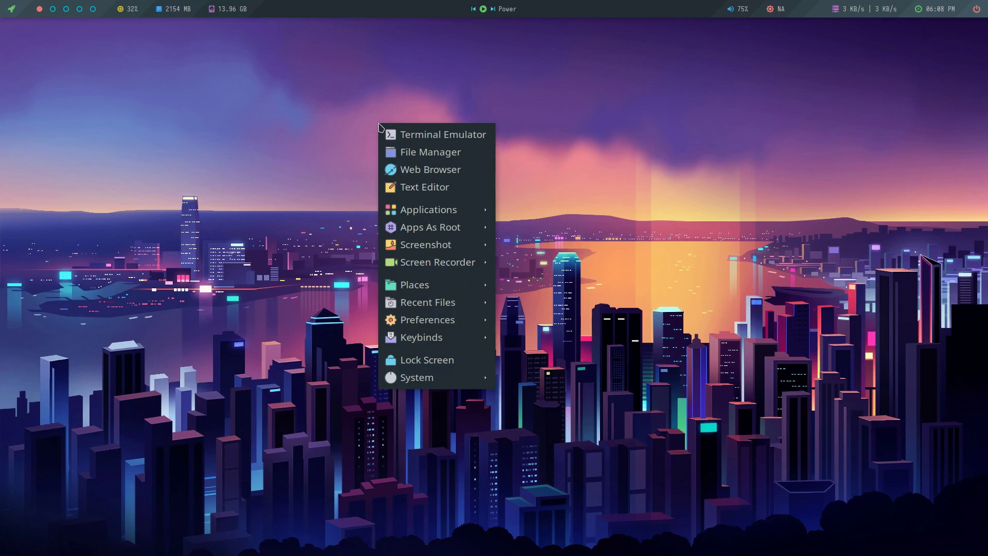
click(335, 132)
right_click(345, 124)
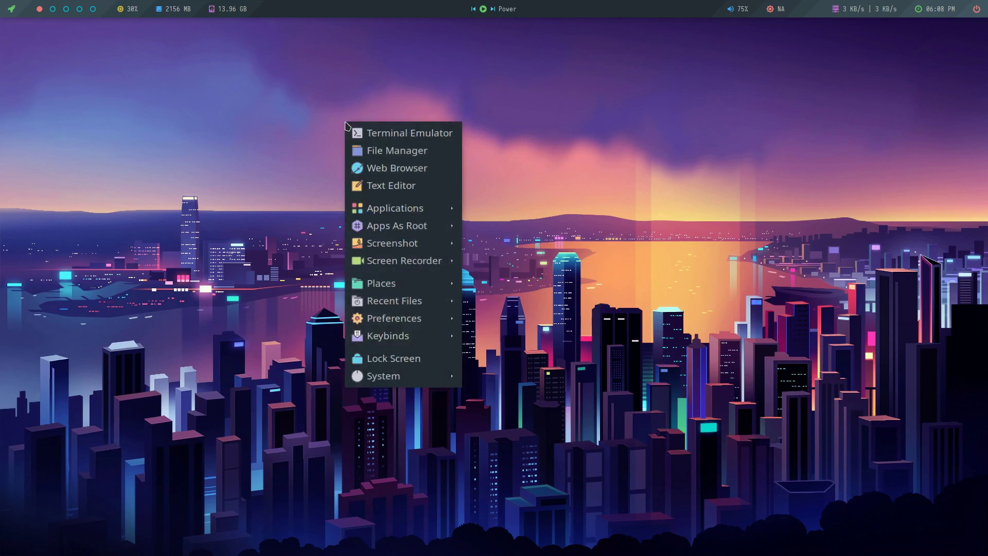
mouse_move(452, 216)
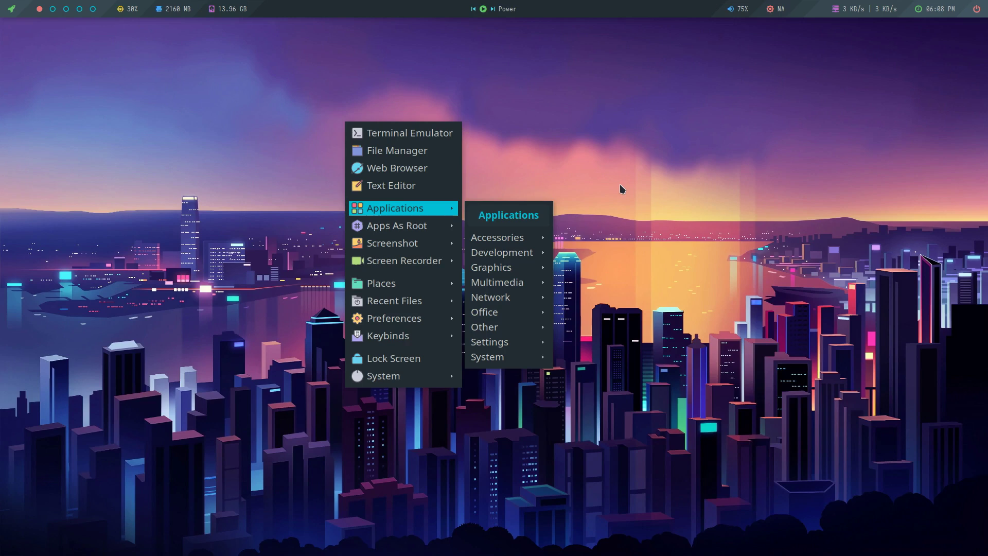
click(446, 141)
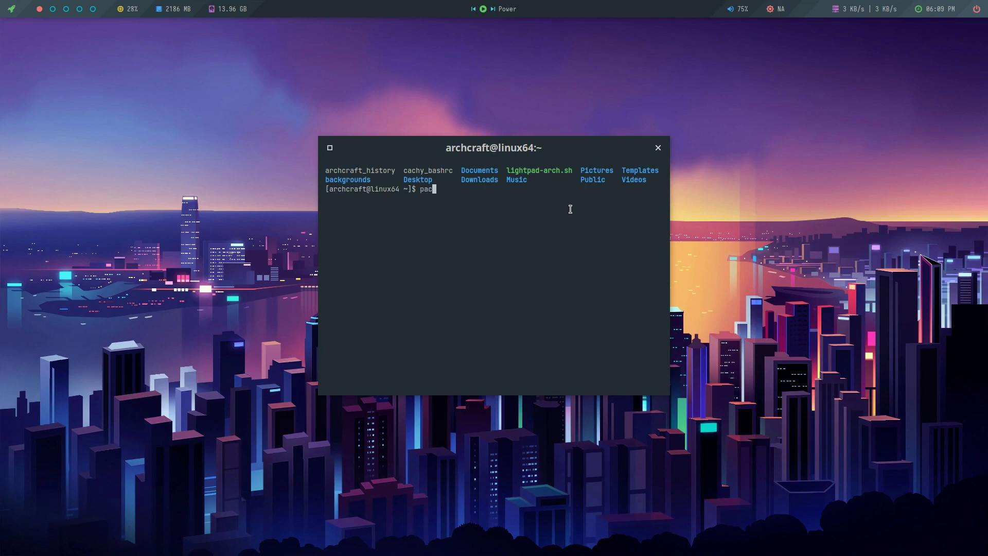
- Try installing Octopi with sudo pacman -S octopi, entering the sudo password
text(pa)
key(BackSpace)
key(BackSpace)
text(sudo pacman -S oc)
key(Return)
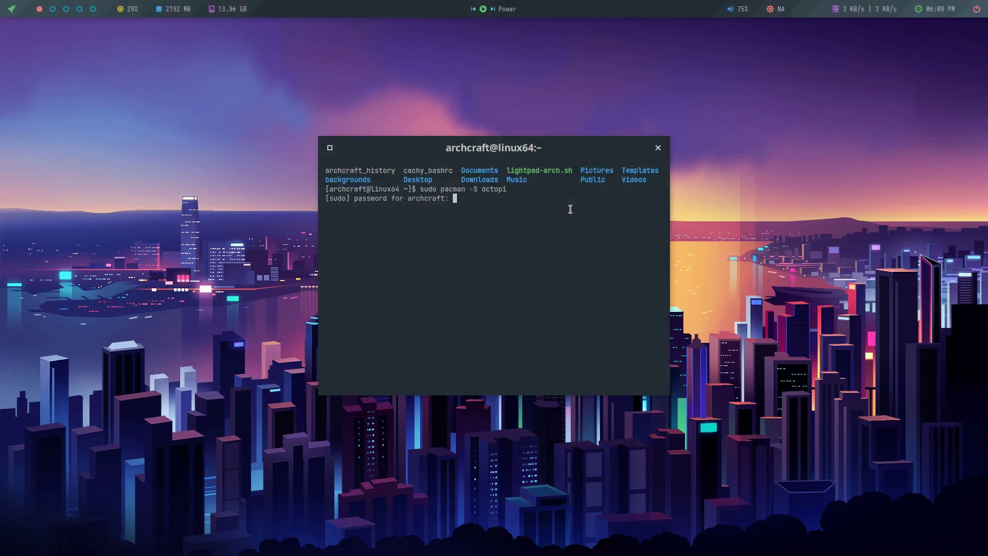
text(************)
key(Return)
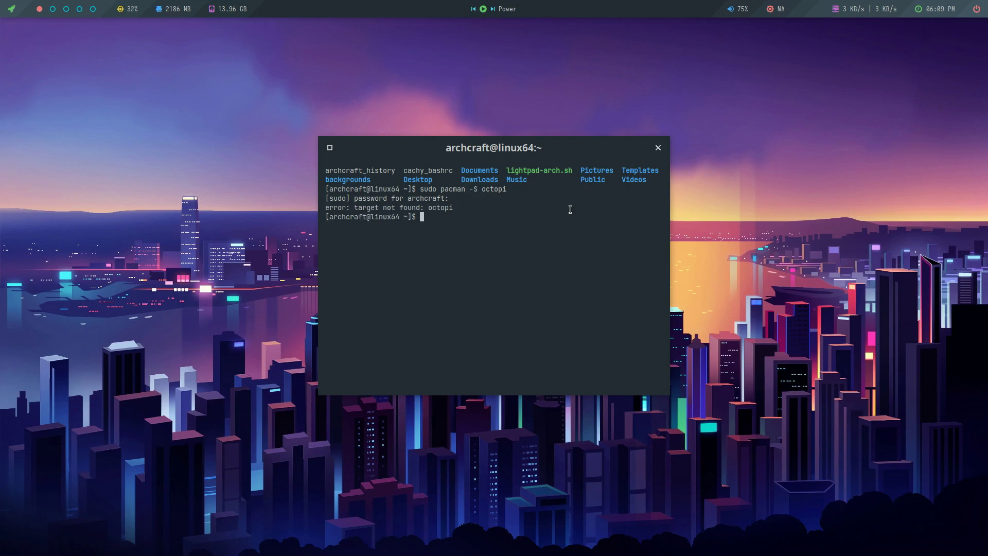
- Rerun the install as yay -S octopi, accepting the cleanBuild default and enlarging the terminal text
key(Up)
key(Delete)
key(Delete)
key(Delete)
key(Delete)
key(Delete)
key(Delete)
key(Delete)
key(Delete)
key(Delete)
key(Delete)
key(Delete)
key(Delete)
key(Delete)
text(yay)
key(Return)
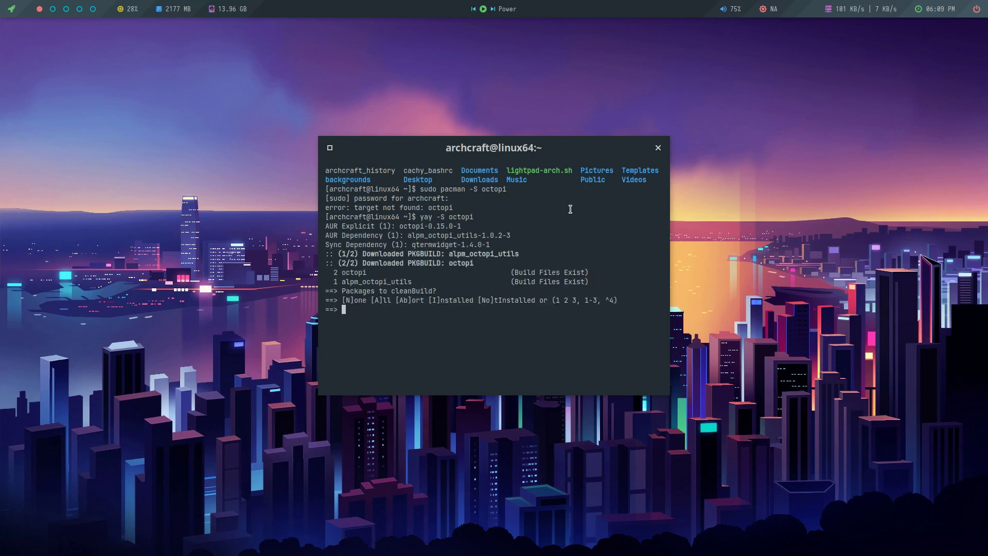
key(Return)
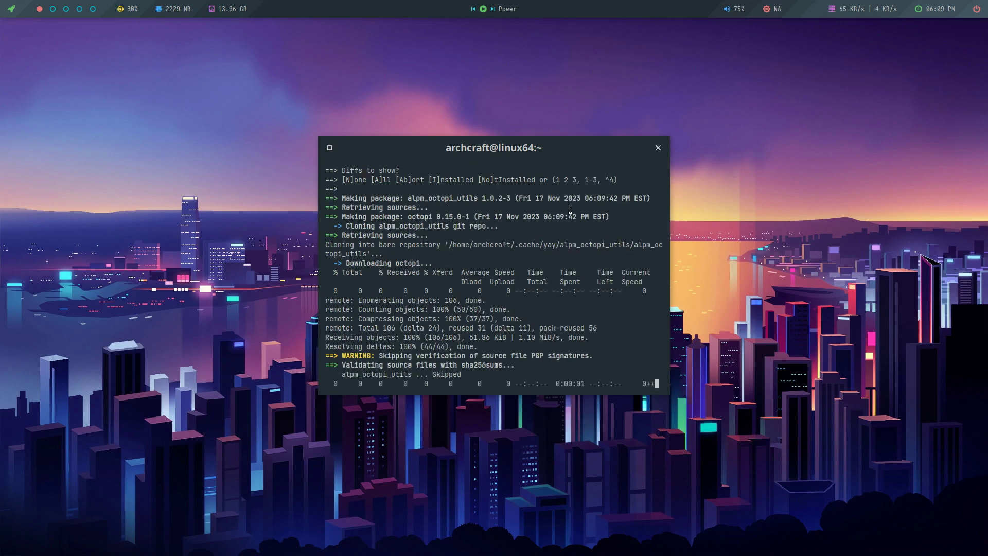
key(ctrl+plus)
key(ctrl+plus)
key(ctrl+plus)
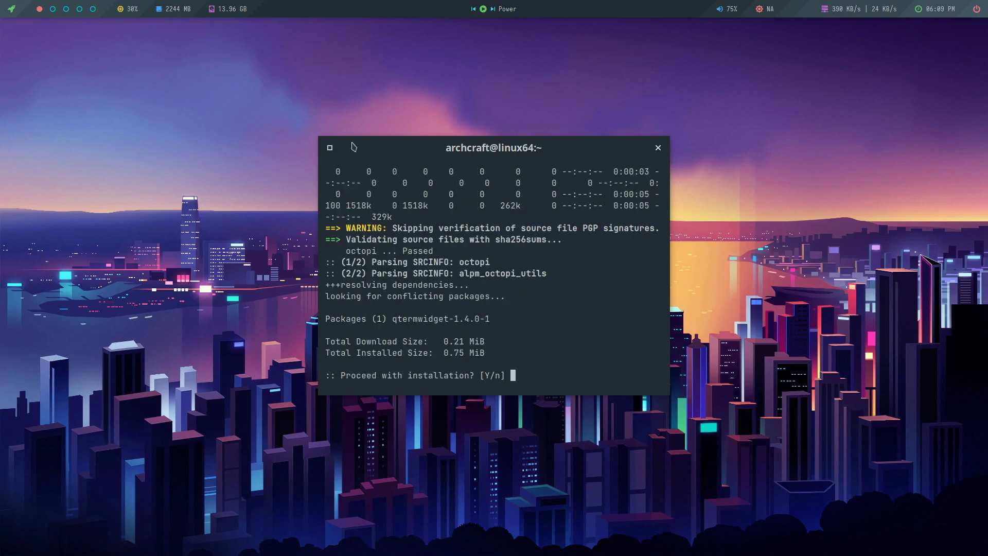
- Confirm installing the qtermwidget and alpm_octopi_utils dependencies, with the terminal maximized
text(y)
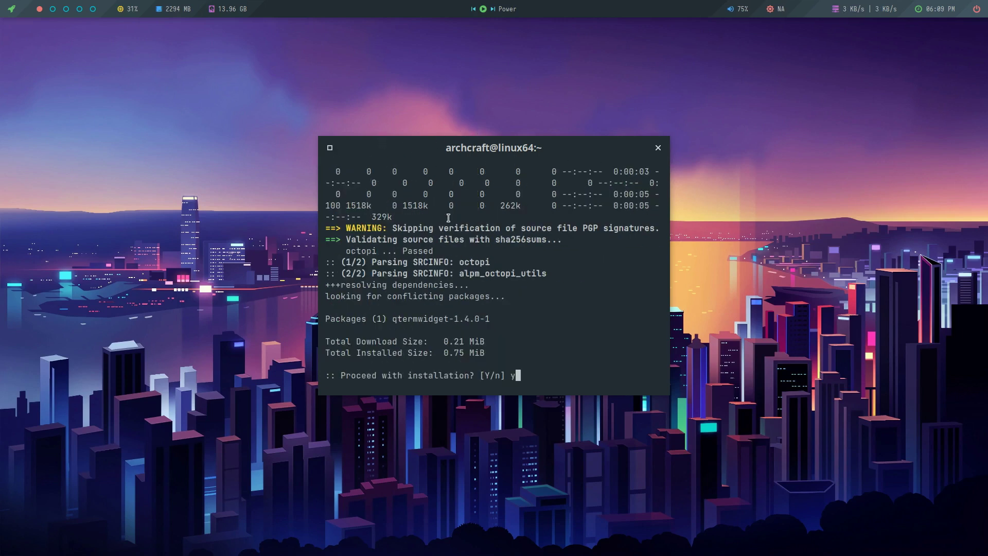
key(Return)
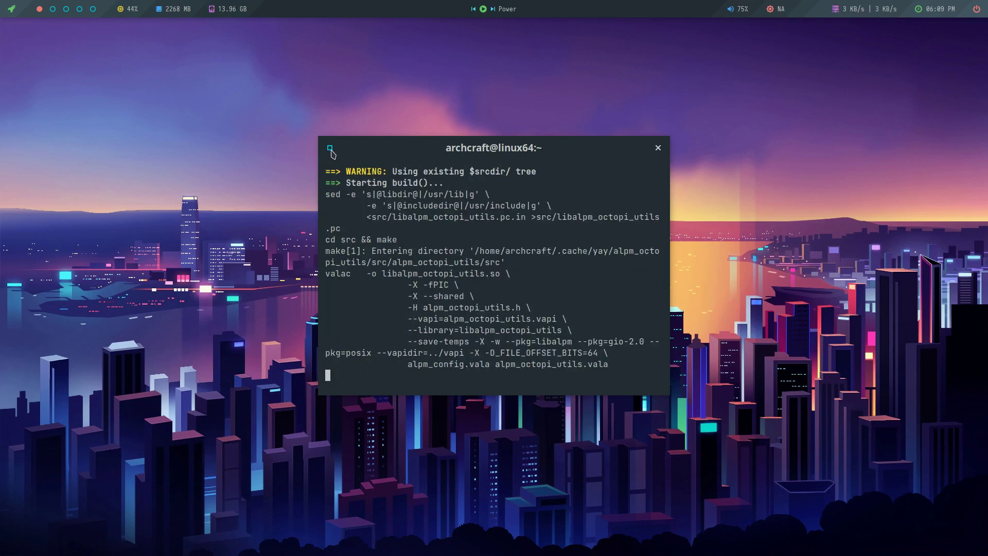
click(330, 149)
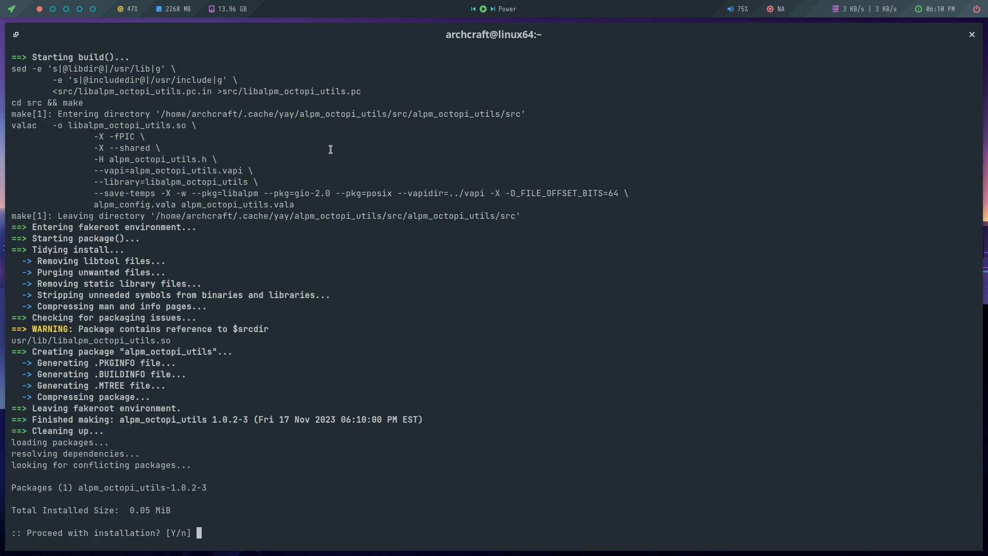
text(y)
key(Return)
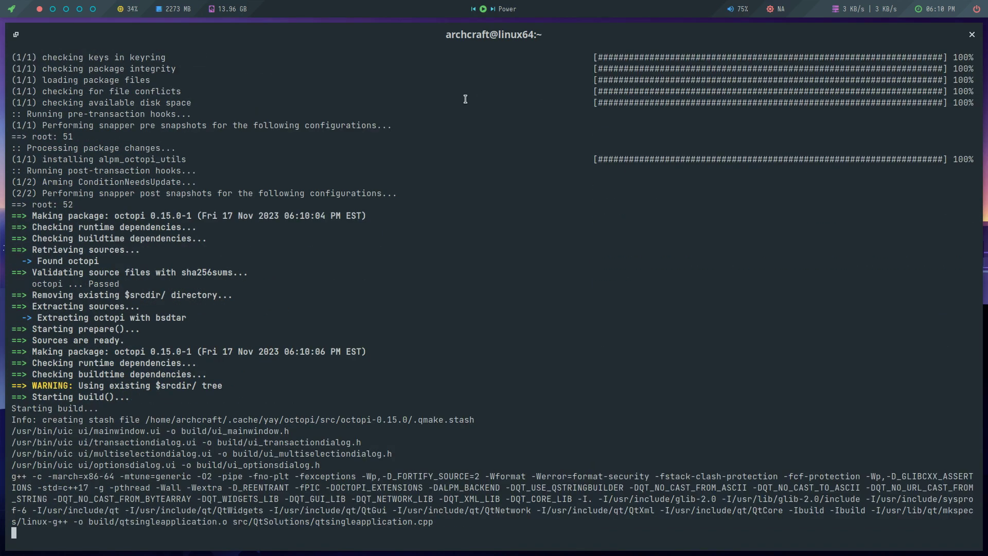
click(16, 35)
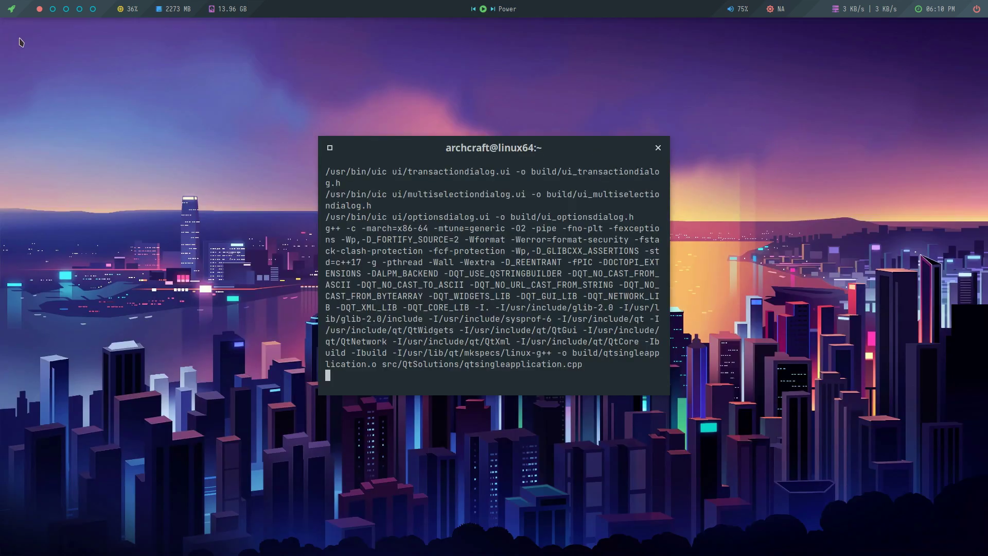
- Open Openbox Settings from Preferences and choose Arc-Dark in the theme list
right_click(202, 87)
mouse_move(272, 286)
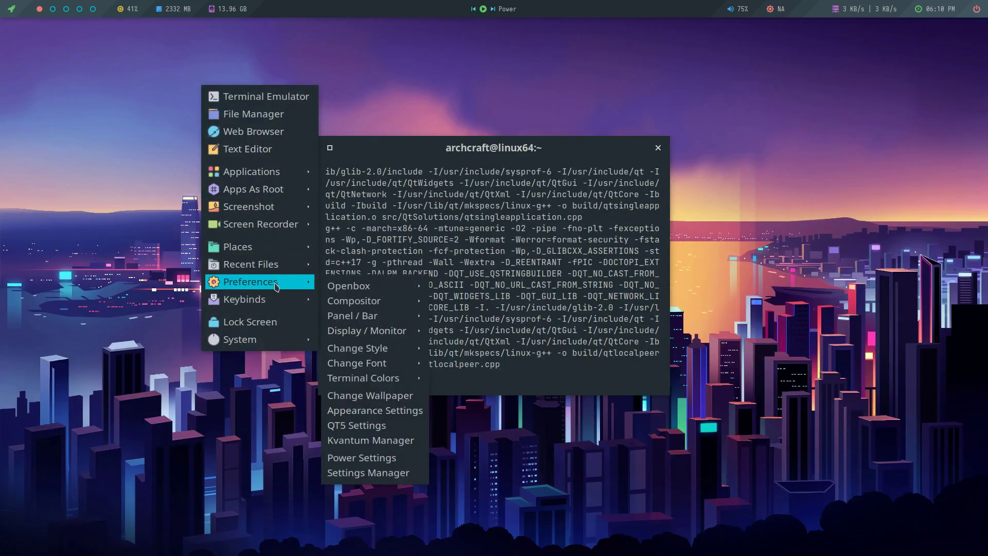
mouse_move(368, 290)
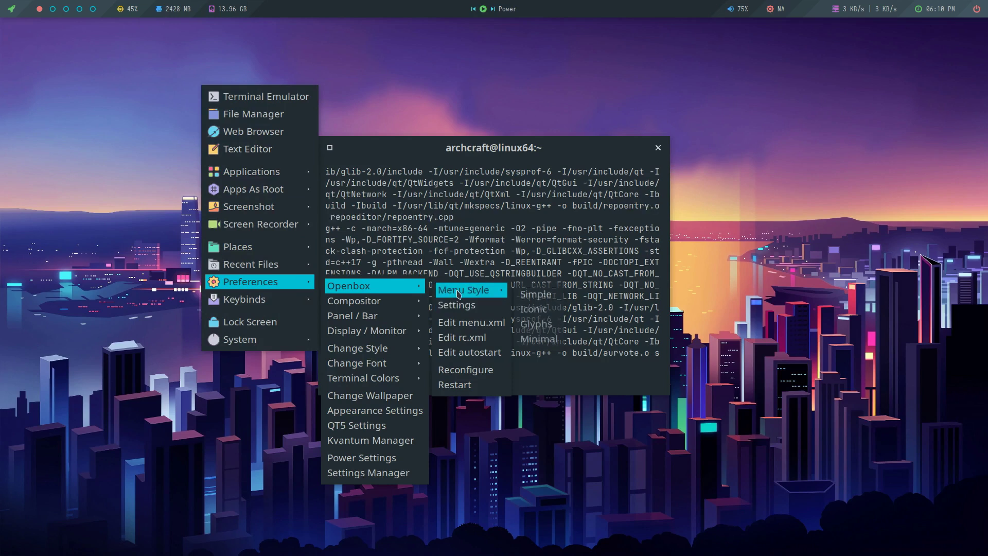
click(457, 305)
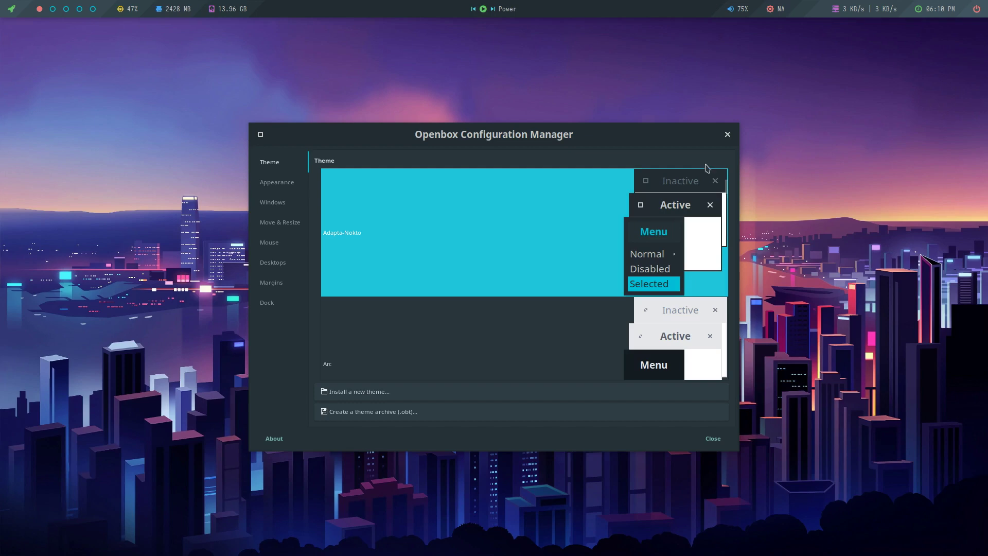
scroll(699, 274, down, 5)
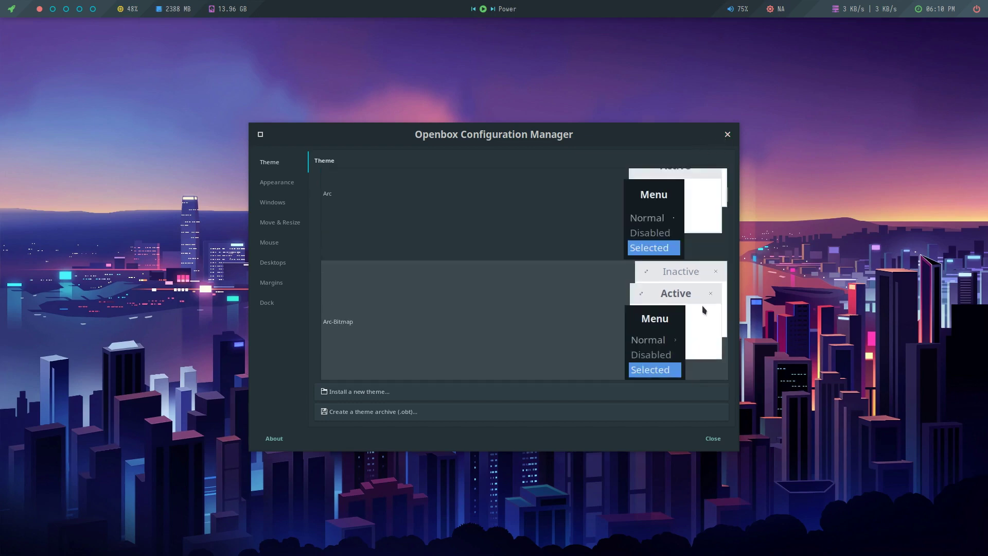
scroll(704, 309, down, 3)
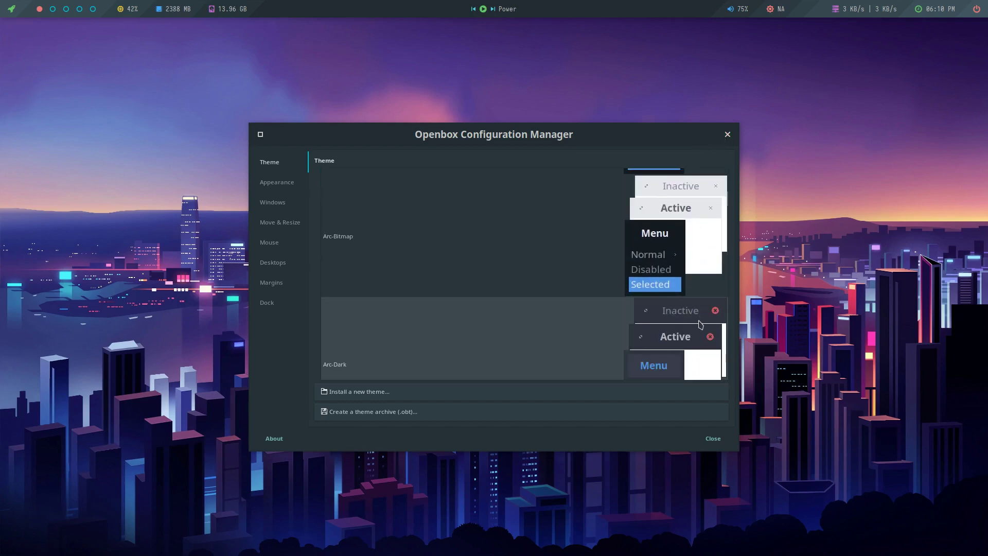
click(685, 341)
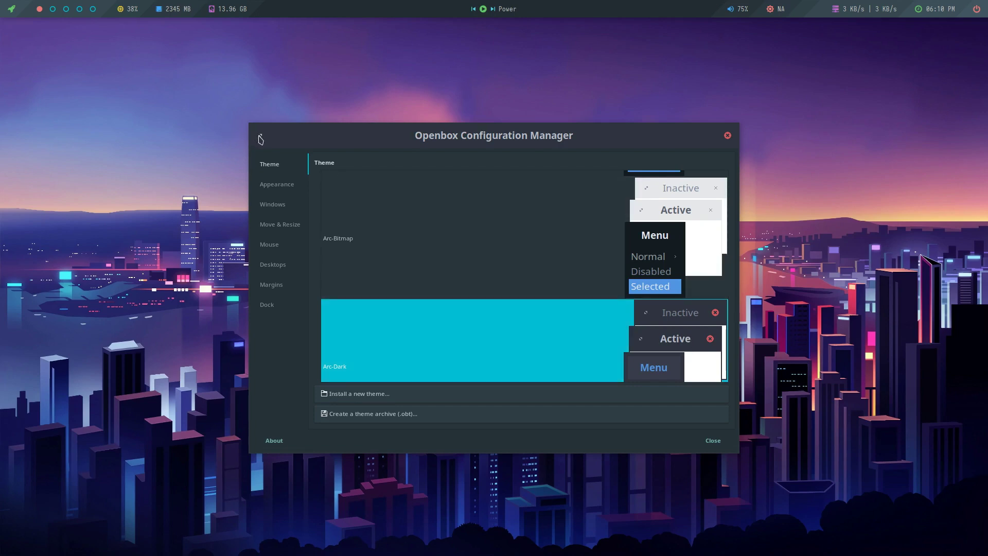
- Apply the '2. Beach' desktop style from Preferences > Change Style
right_click(129, 84)
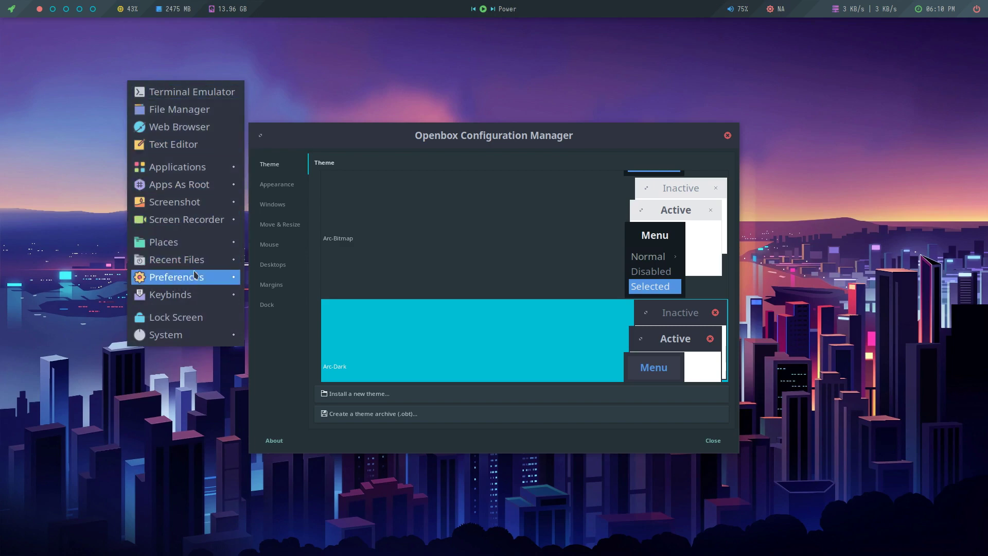
mouse_move(194, 274)
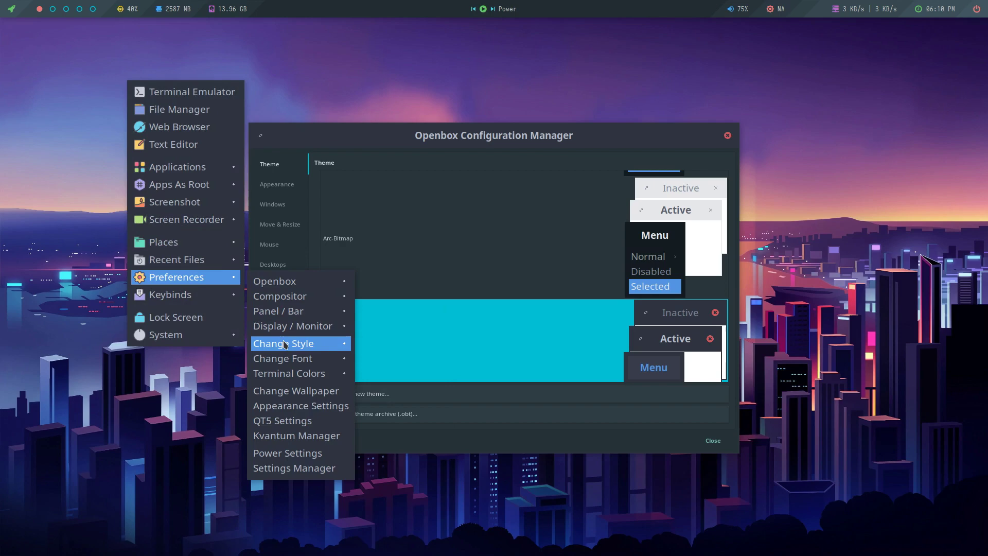
mouse_move(284, 344)
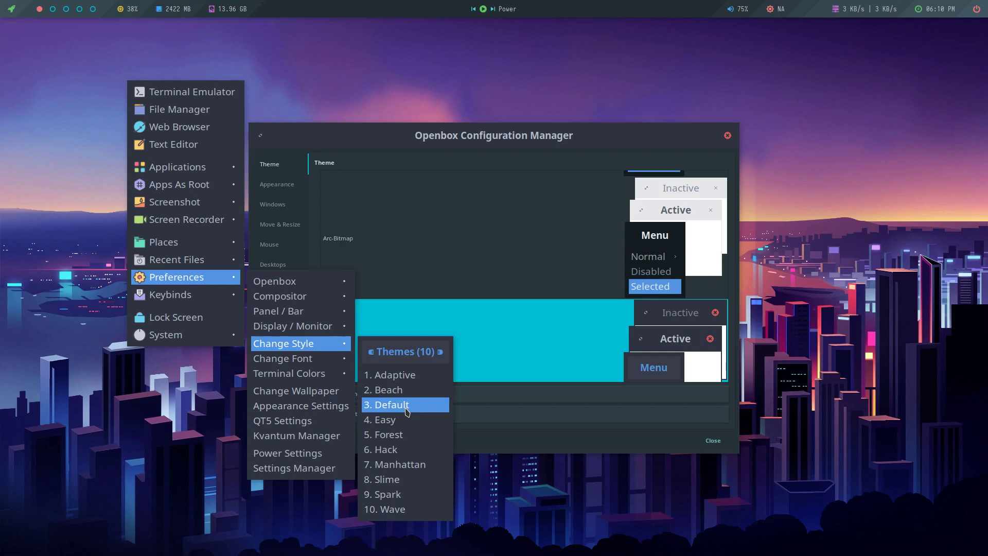
click(405, 392)
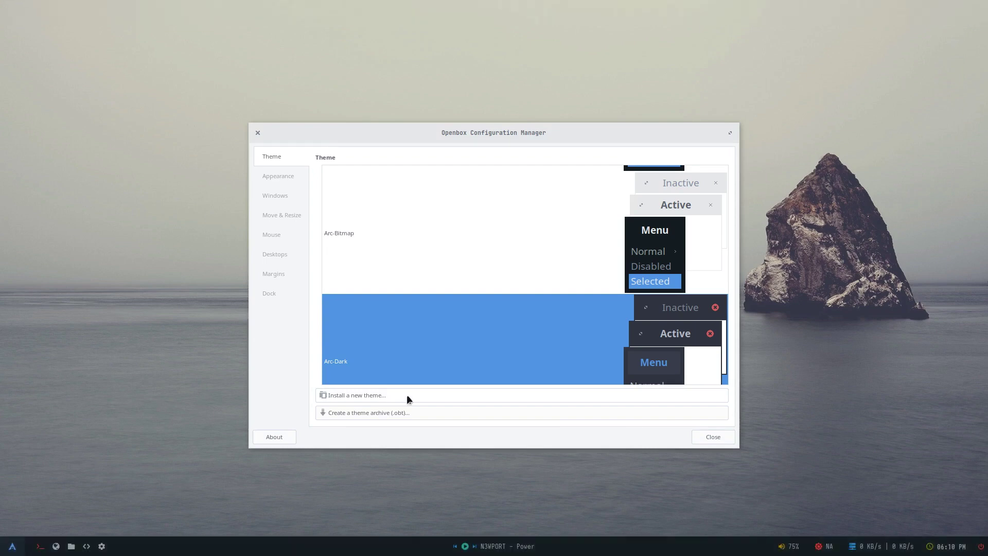
- Switch to the '3. Default' style with its grey mountain wallpaper
right_click(195, 141)
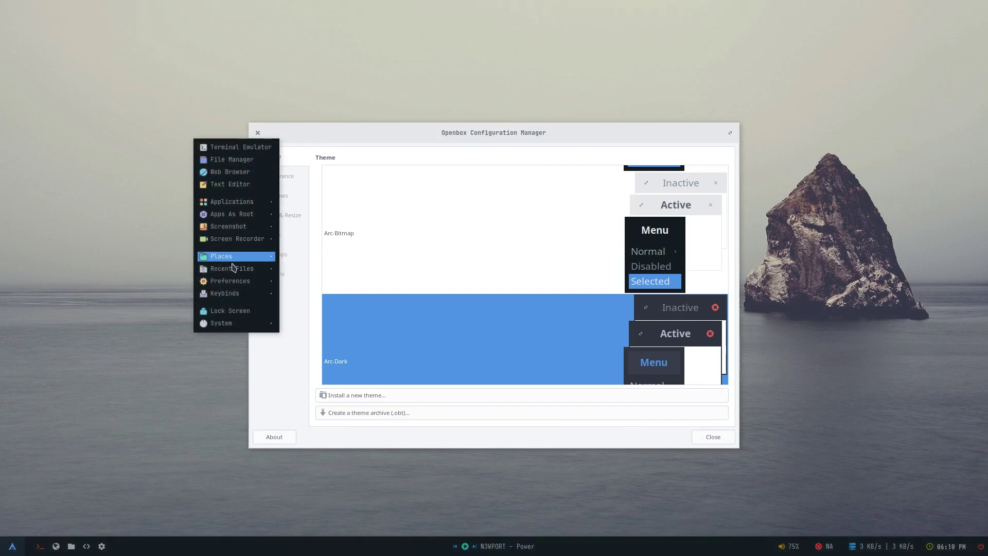
mouse_move(242, 281)
mouse_move(327, 332)
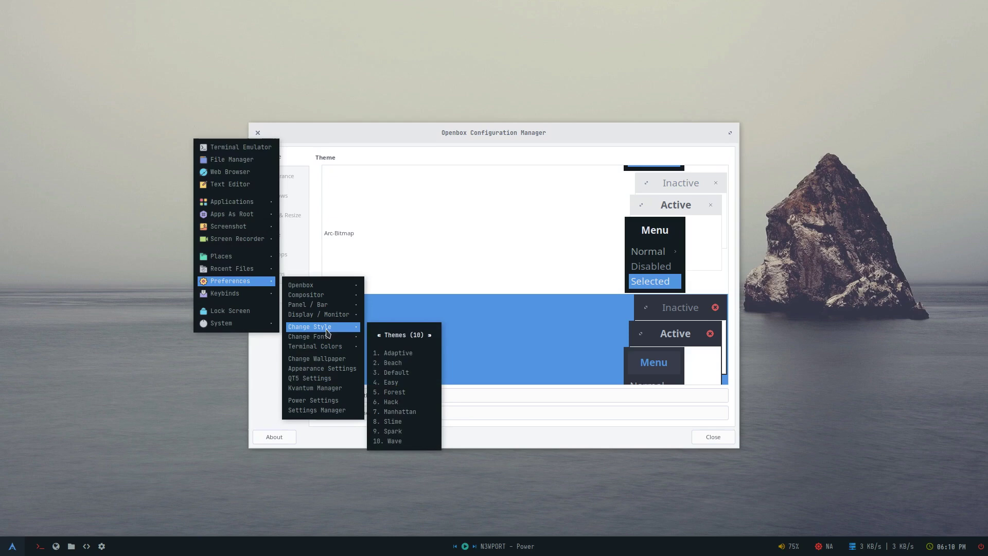
click(391, 372)
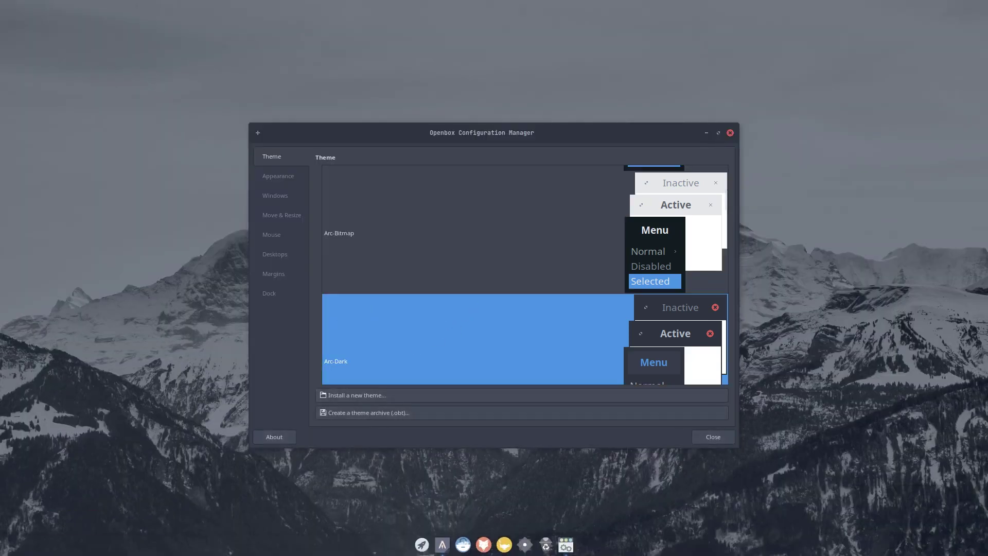
- Close the configuration manager, then set the Desktop (openbox) font size to 15 via Change Font
click(730, 133)
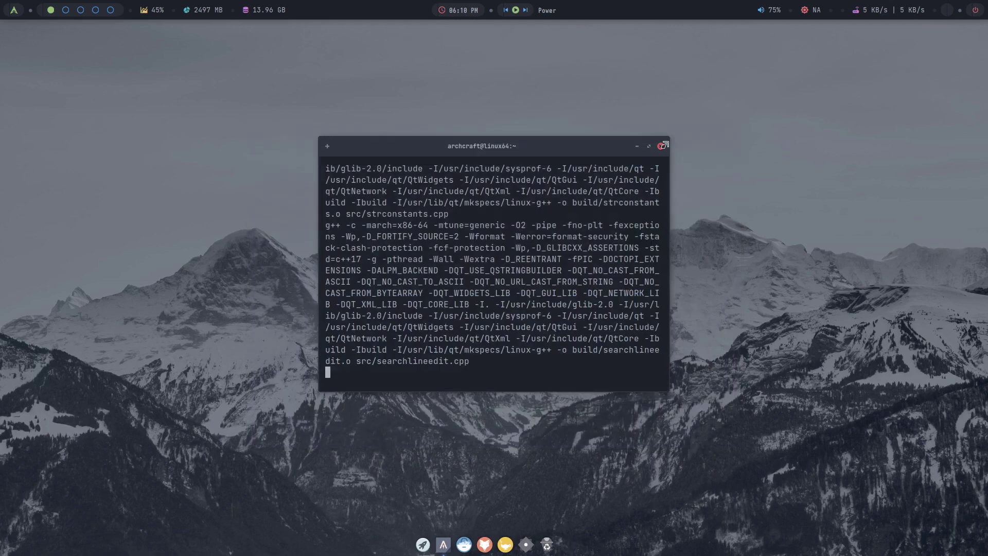
right_click(65, 162)
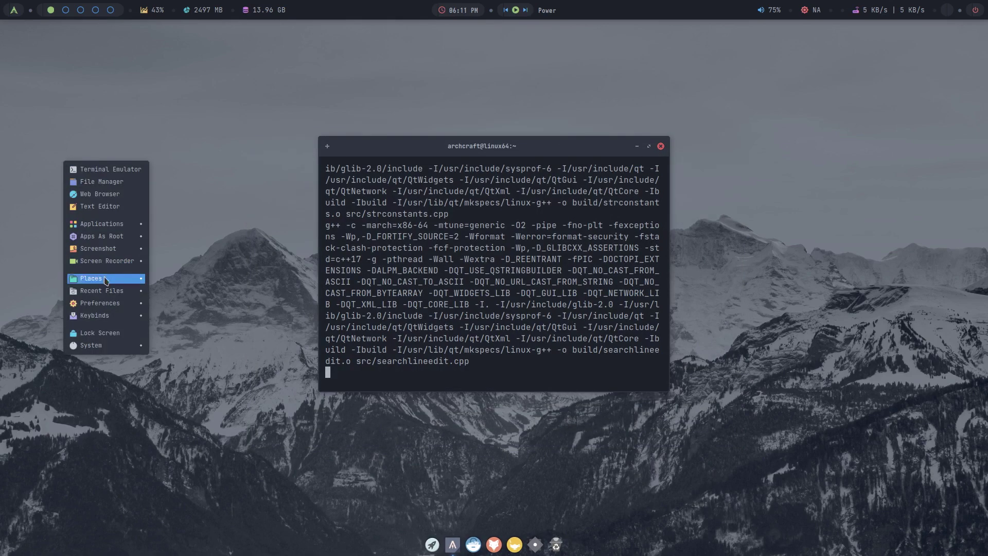
mouse_move(109, 305)
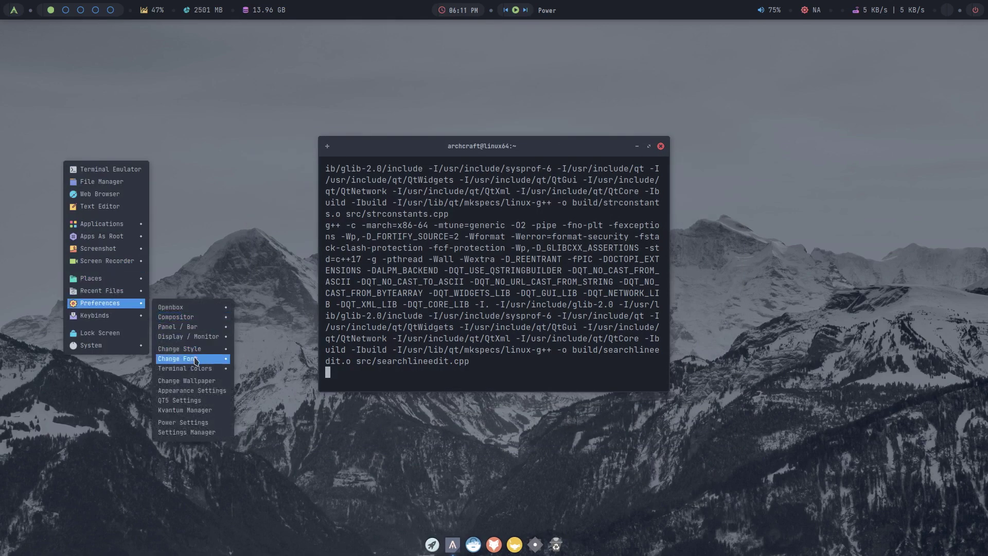
mouse_move(222, 360)
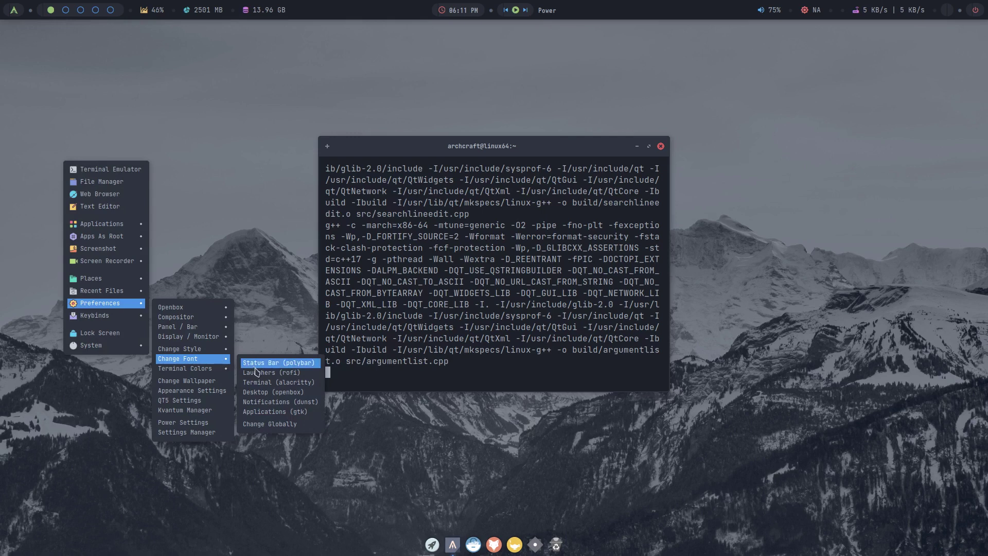
click(257, 392)
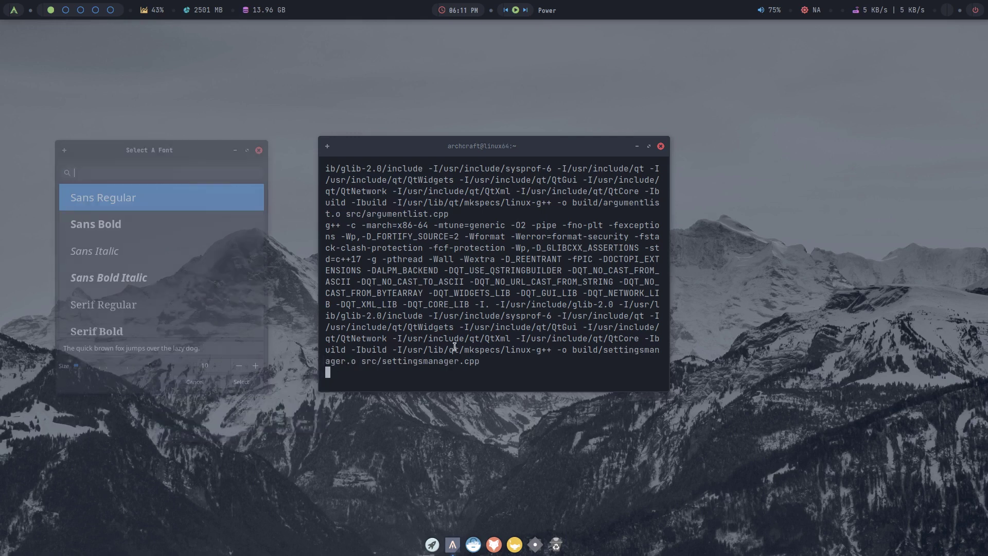
double_click(221, 367)
text(15)
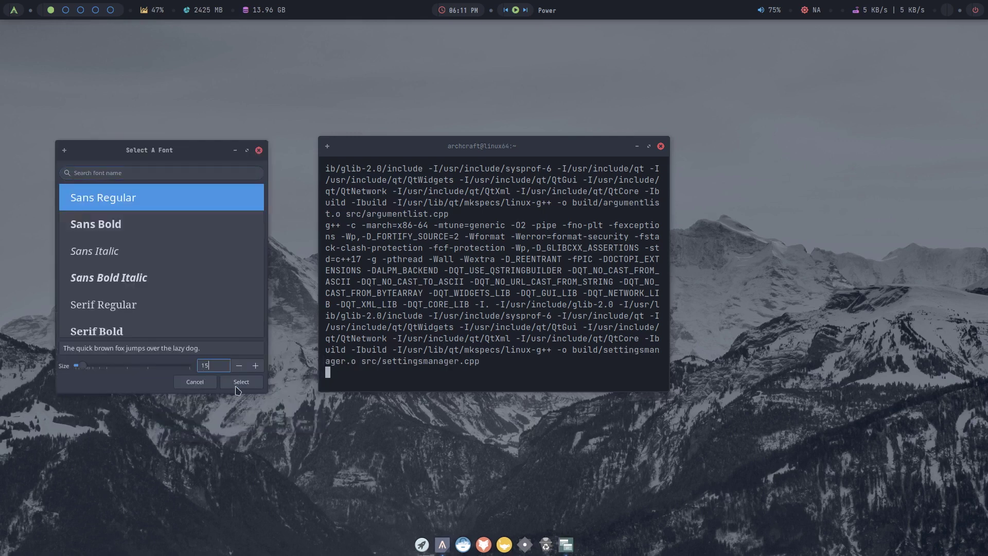
click(237, 387)
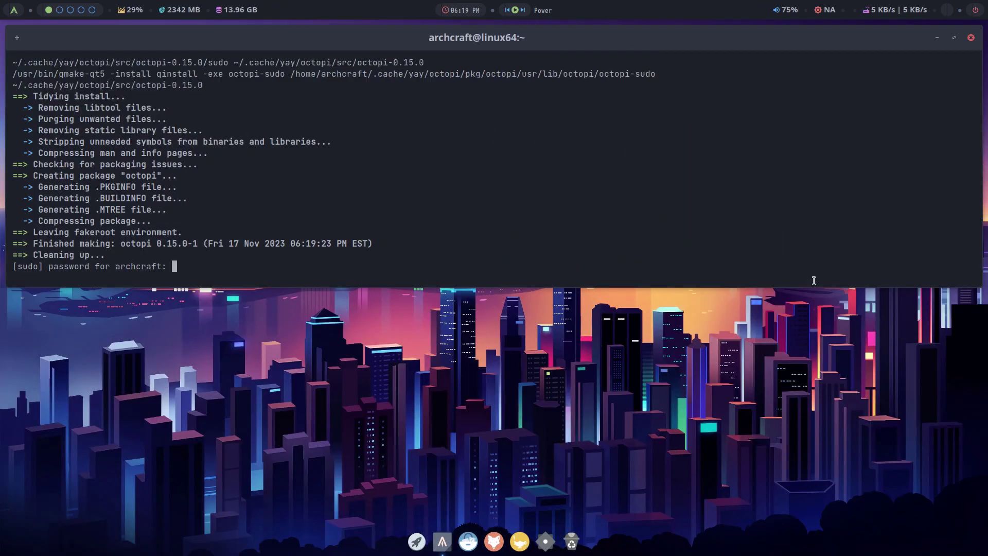
- Enter the sudo password and answer y to proceed with installing the built octopi package
text(*************)
key(Return)
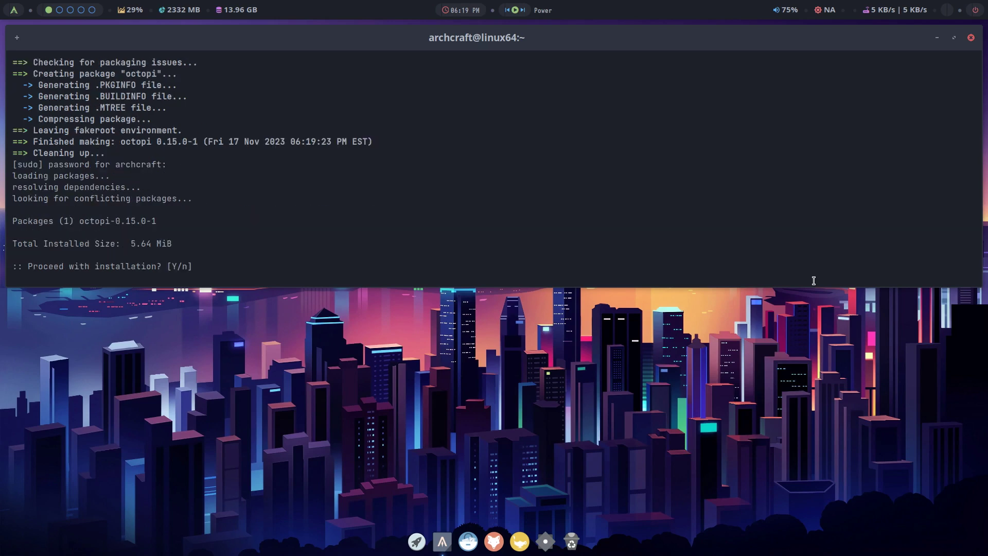
text(y)
key(Return)
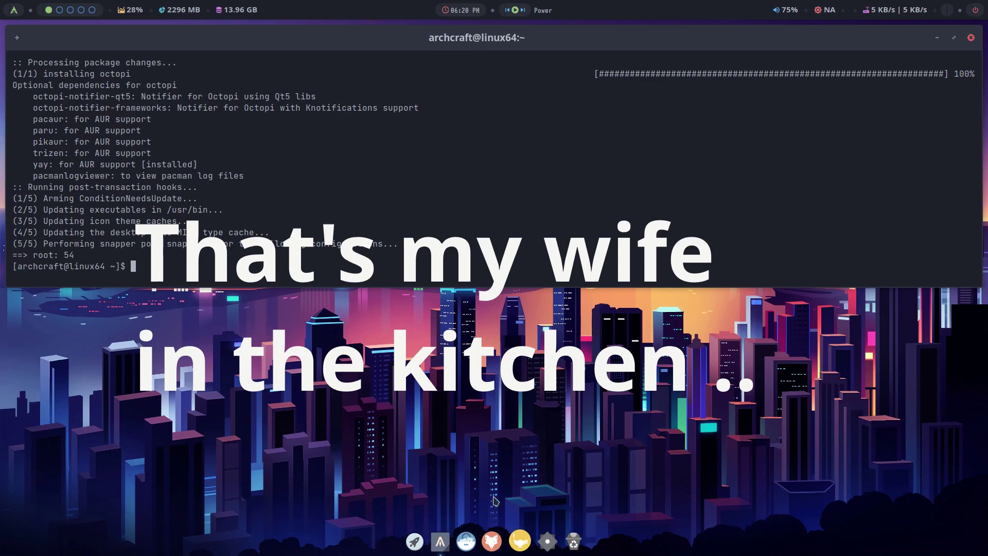
click(416, 540)
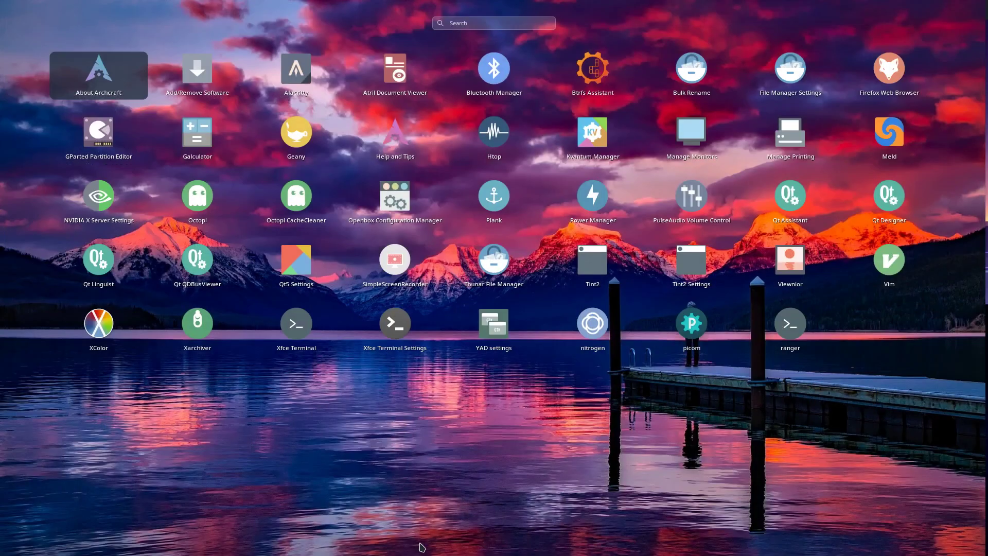
- Launch Octopi by searching 'oct' in the app launcher, and close the finished terminal
text(oc)
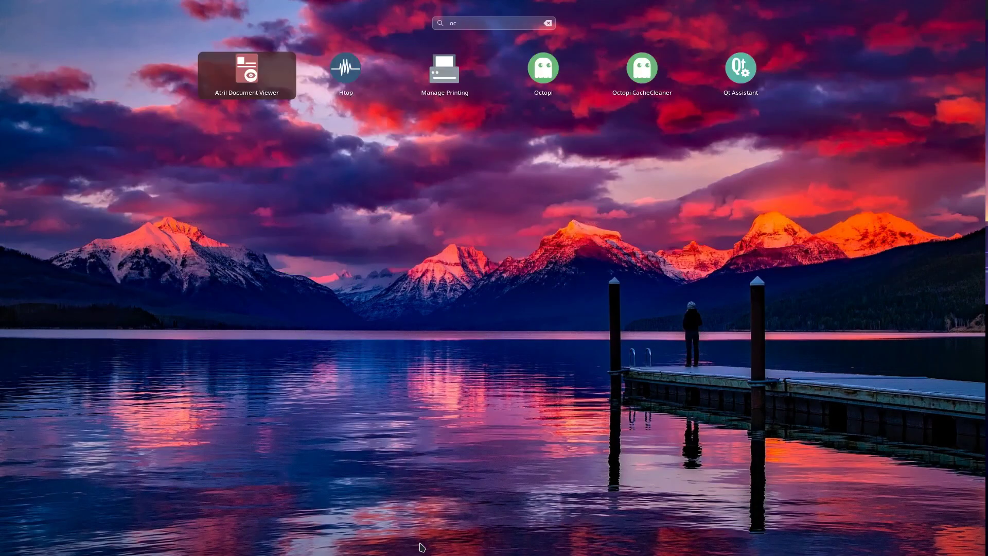
text(t)
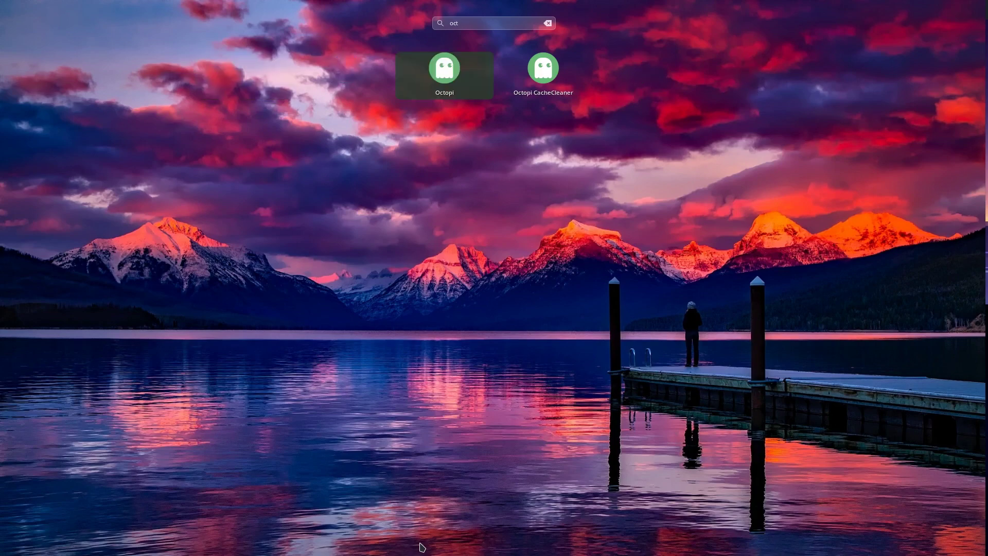
key(Return)
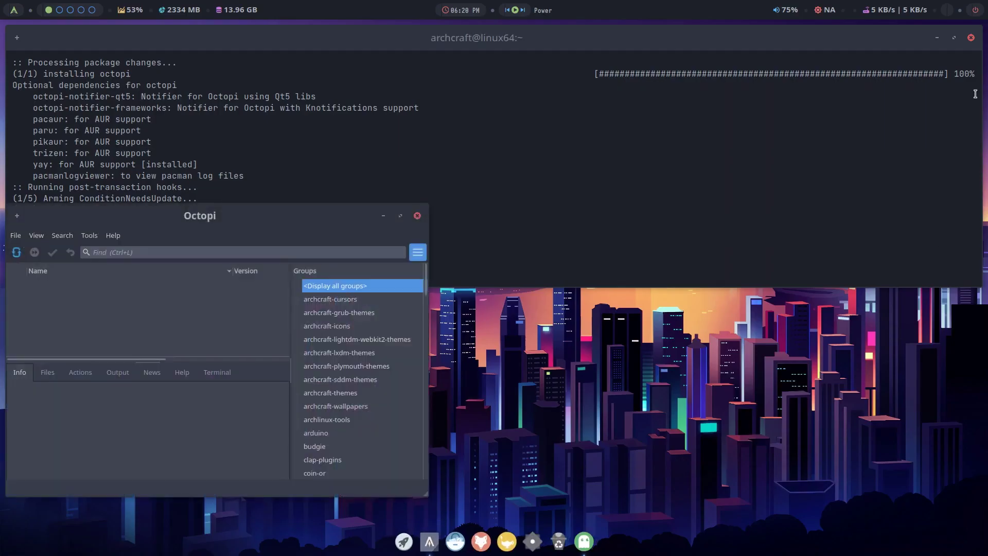
click(971, 38)
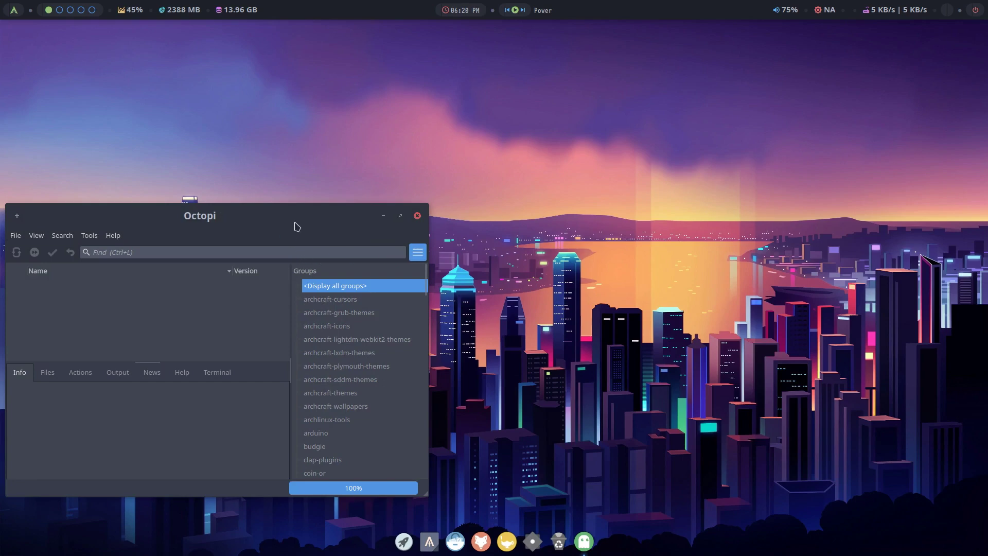
- Move and enlarge the Octopi window, then drag the splitter down to enlarge the package list
drag(303, 216, 634, 150)
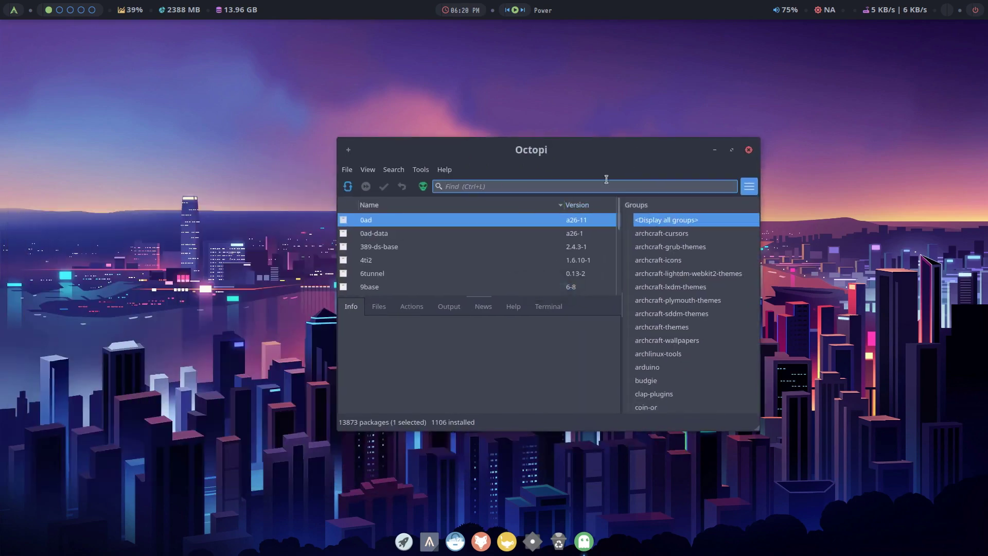
drag(340, 139, 167, 65)
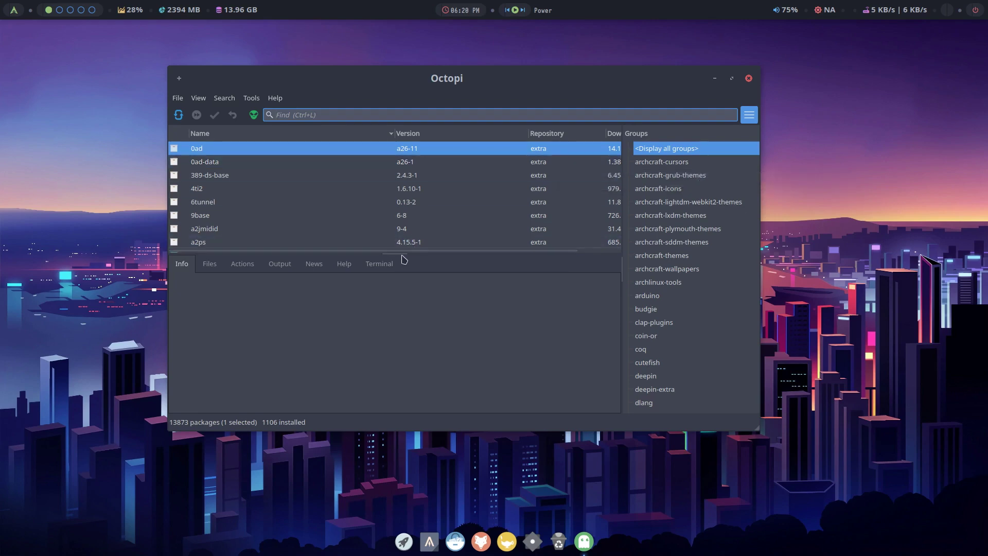
drag(401, 253, 412, 273)
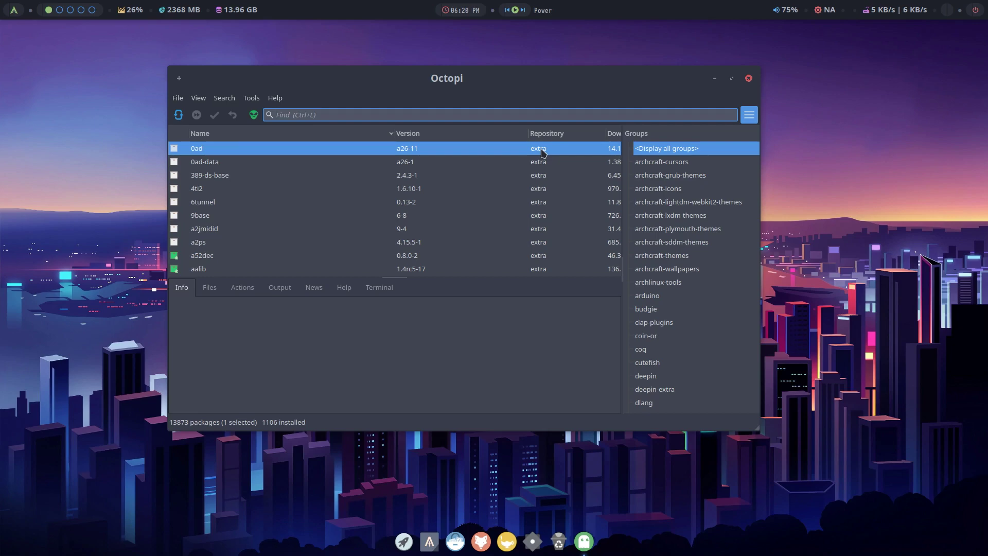
- Search 'audac', choose Install on audacity, and confirm Optional Deps with audacity-docs left unchecked
text(au)
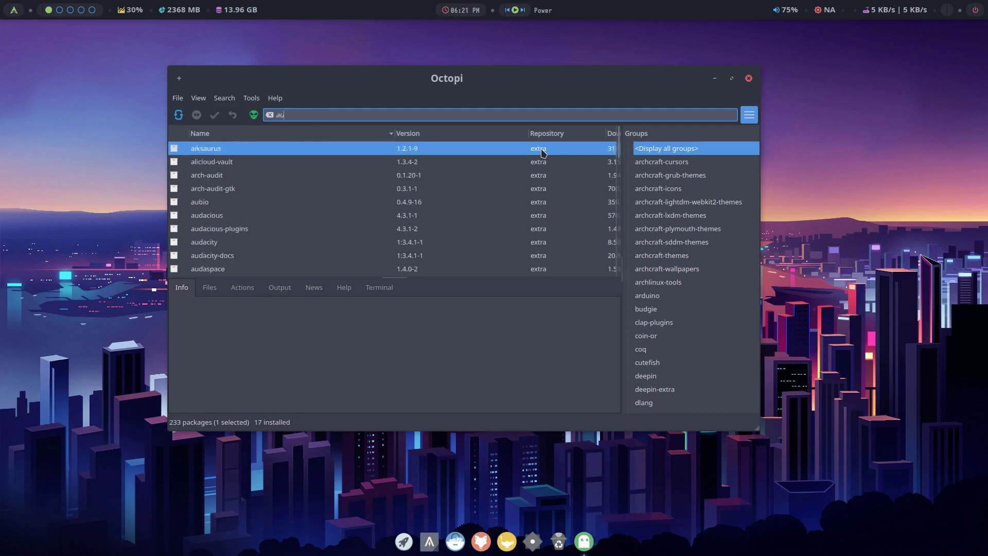
text(dac)
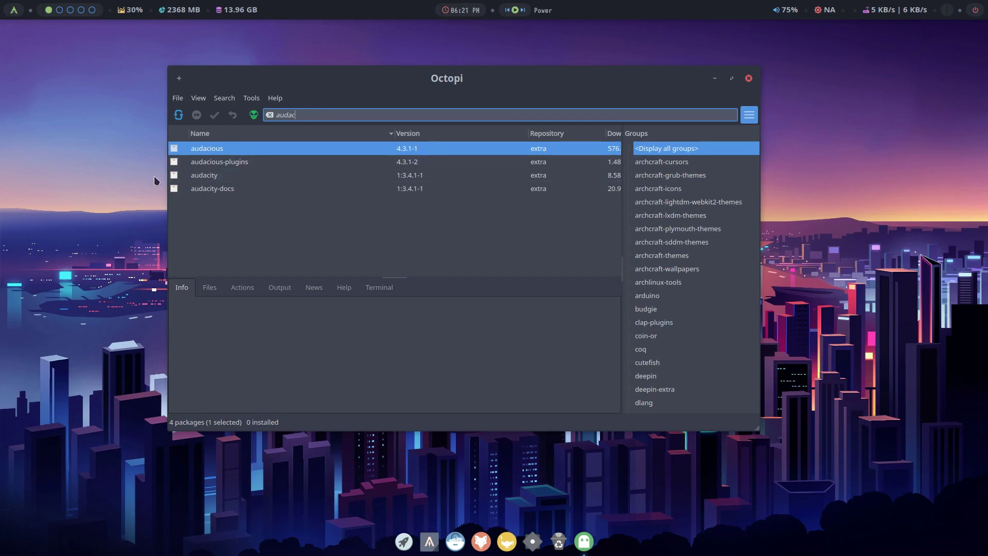
click(173, 178)
right_click(173, 178)
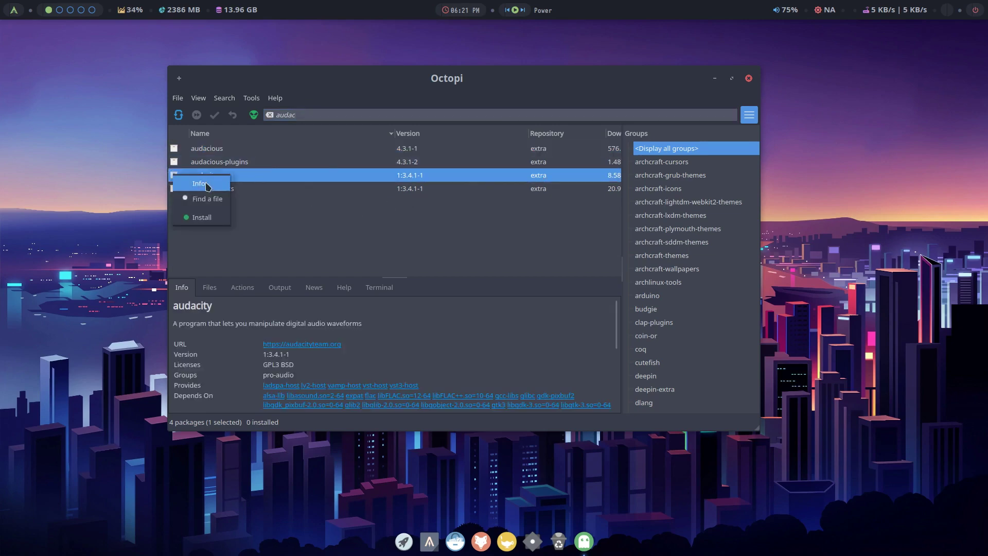
click(103, 193)
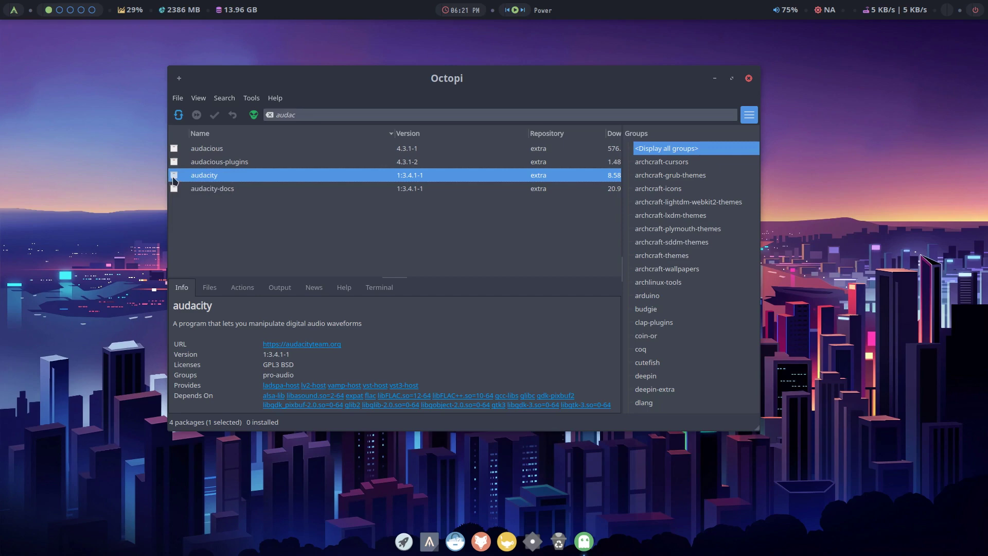
right_click(174, 180)
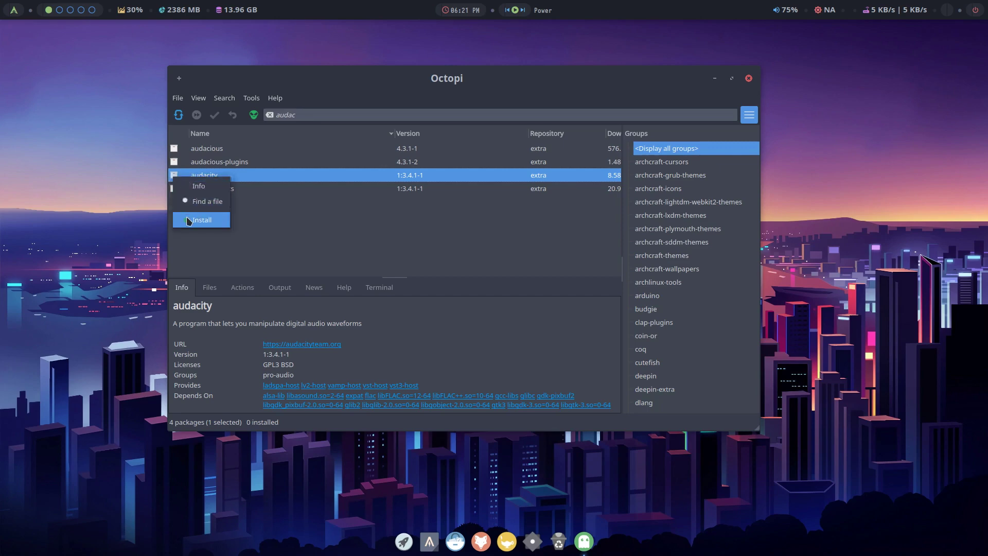
click(226, 218)
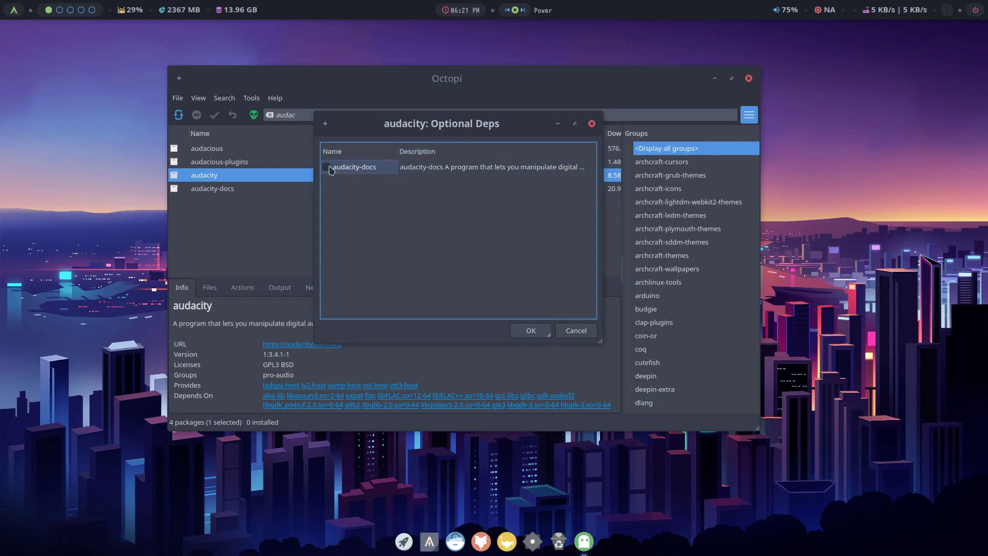
click(327, 168)
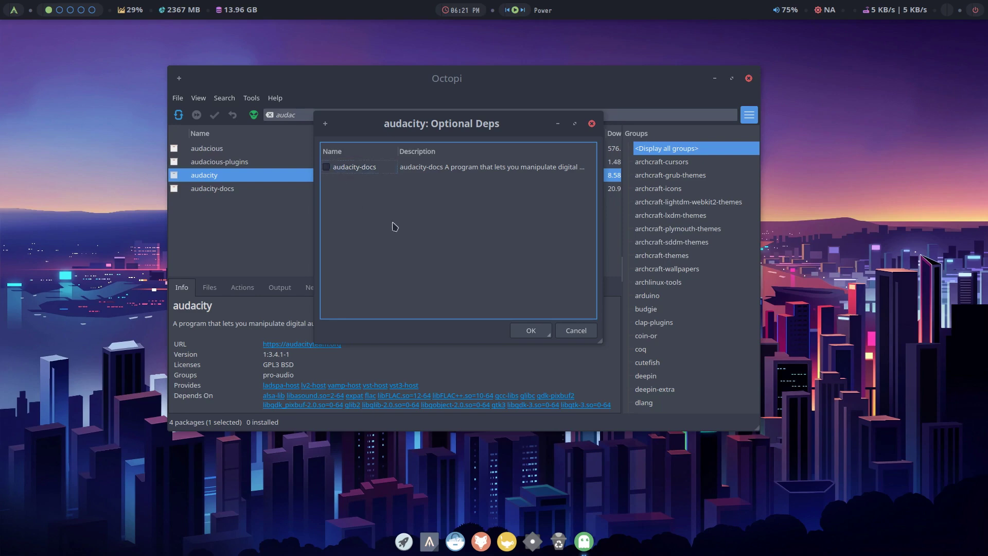
click(522, 335)
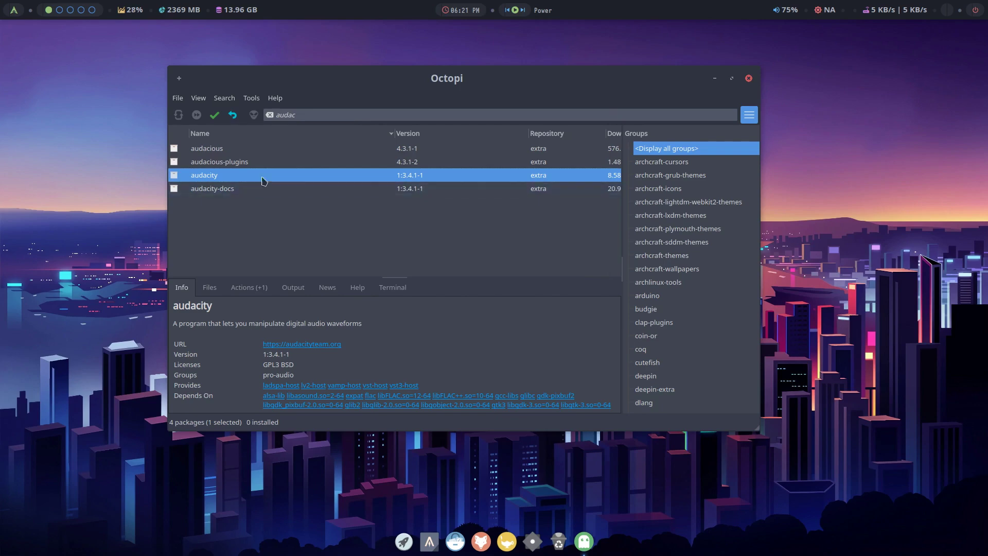
- Commit the audacity install, accept the 11 packages, and re-enter the sudo password after the first one is rejected
click(215, 115)
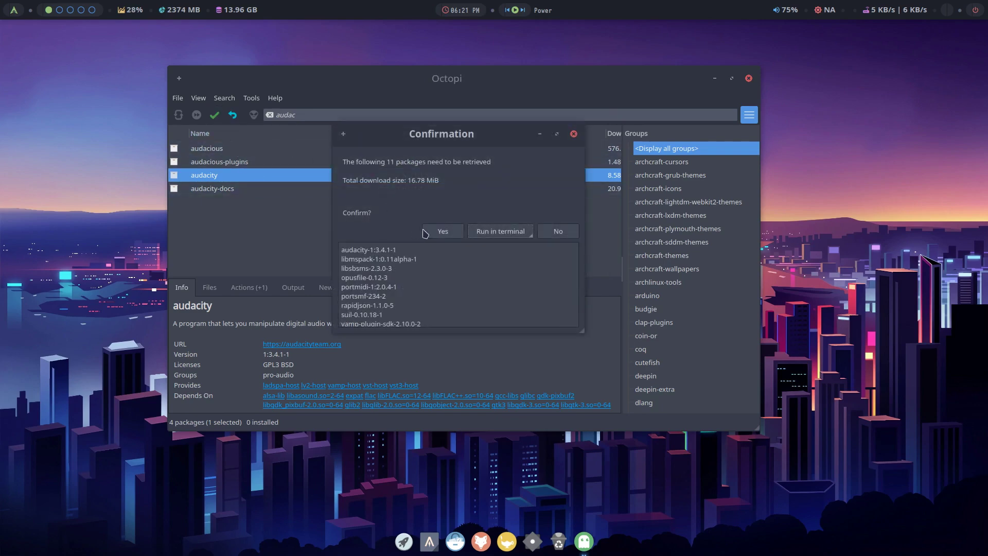
click(443, 234)
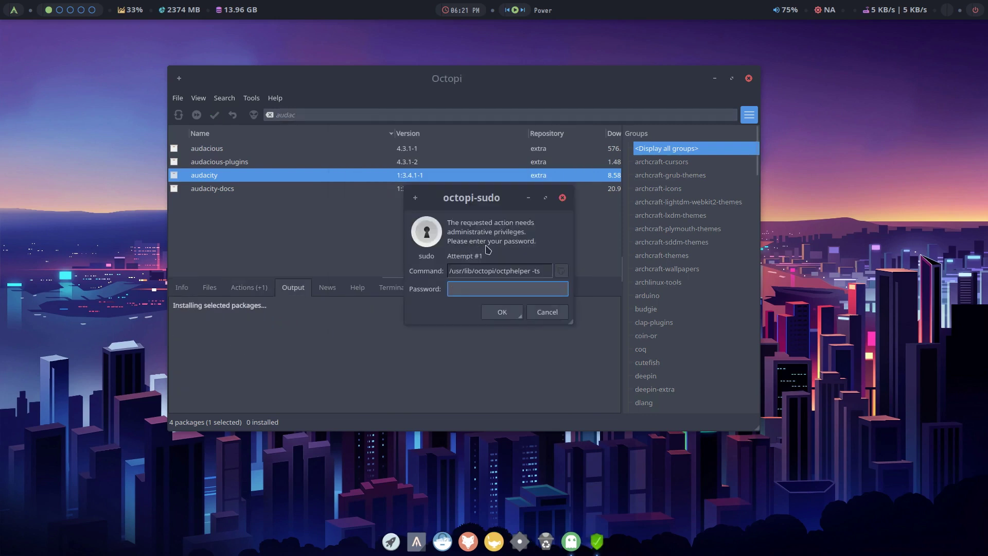
text(************)
key(Return)
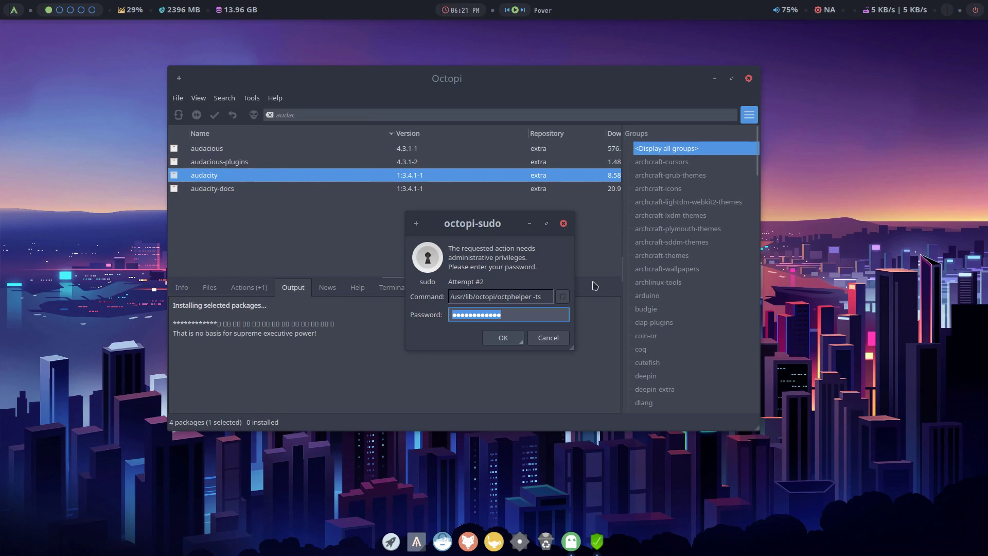
key(BackSpace)
text(*************)
key(Return)
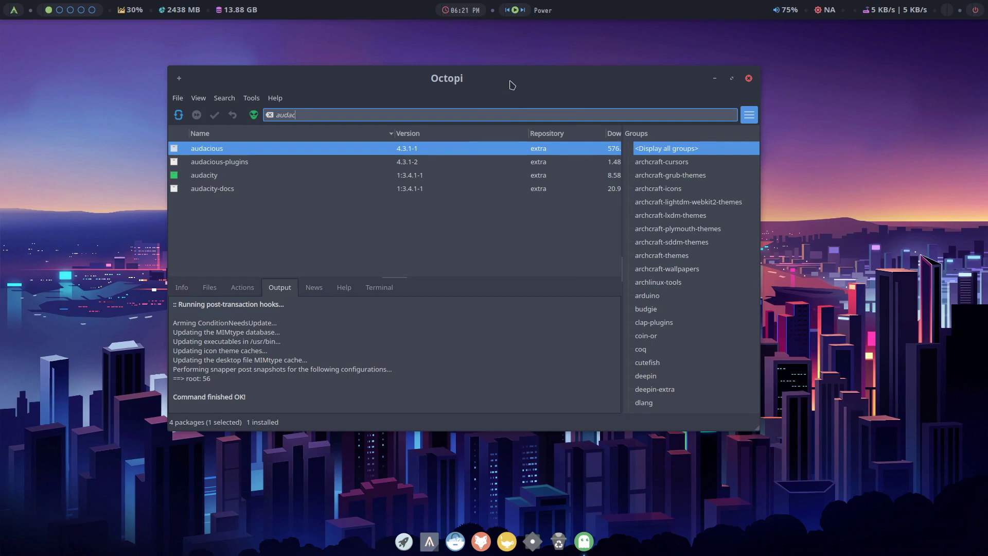
mouse_move(509, 78)
mouse_down()
mouse_move(527, 78)
mouse_move(515, 81)
mouse_up()
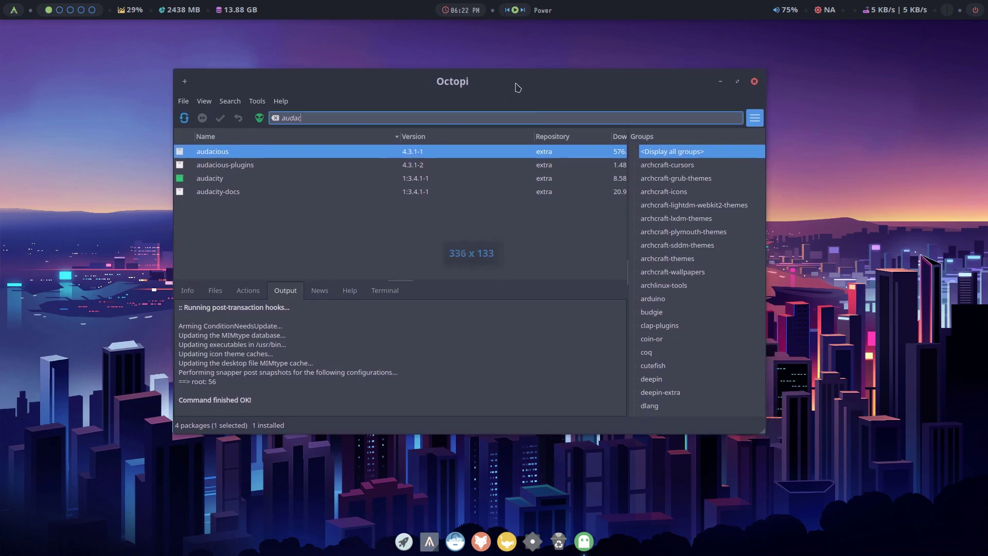
- Close Octopi, launch Audacity via 'aud' in the launcher, dismiss its welcome dialog, then close it
click(757, 88)
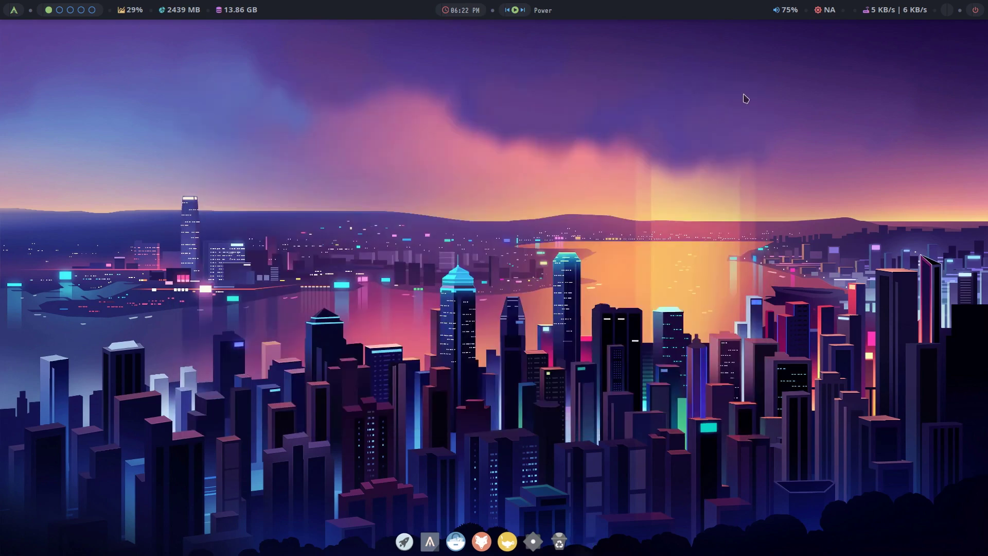
click(416, 540)
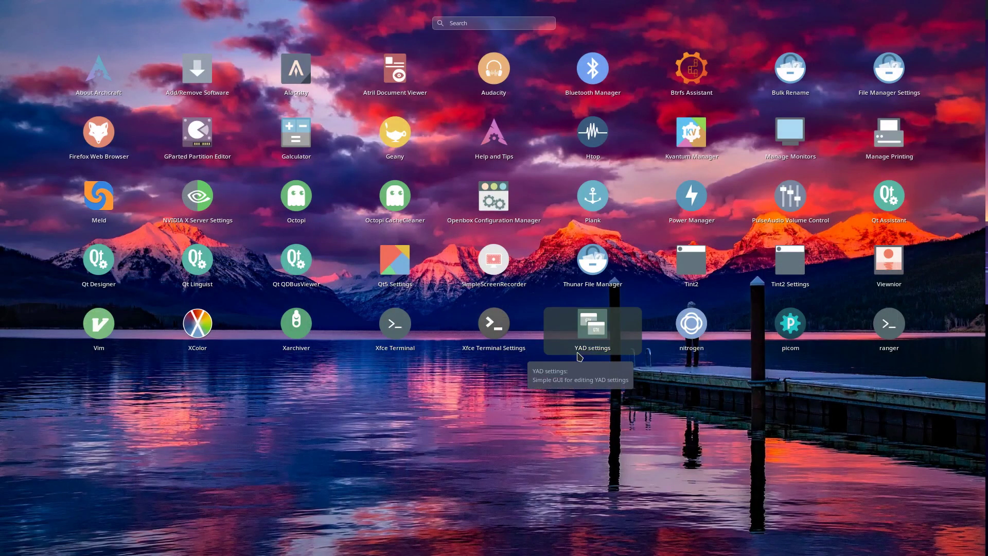
text(aud)
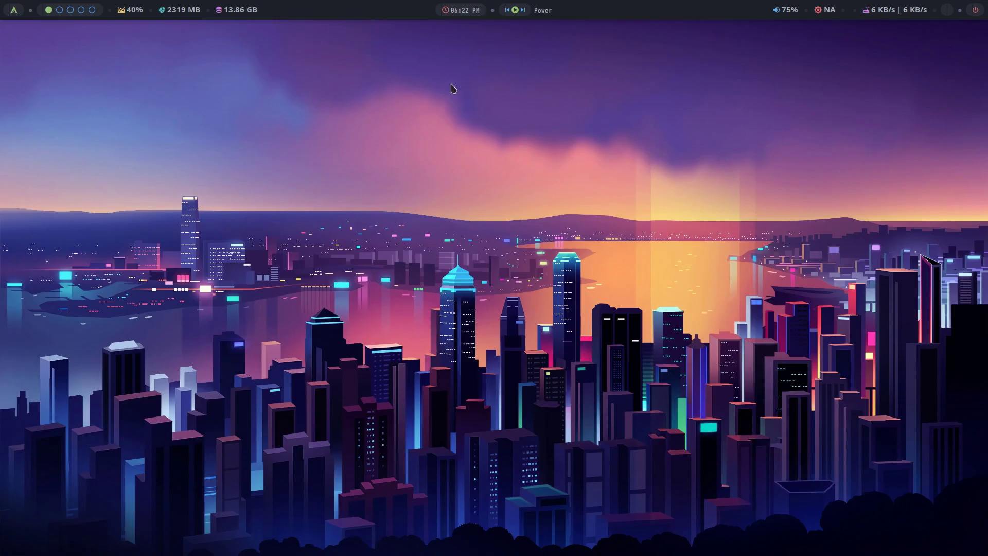
click(451, 85)
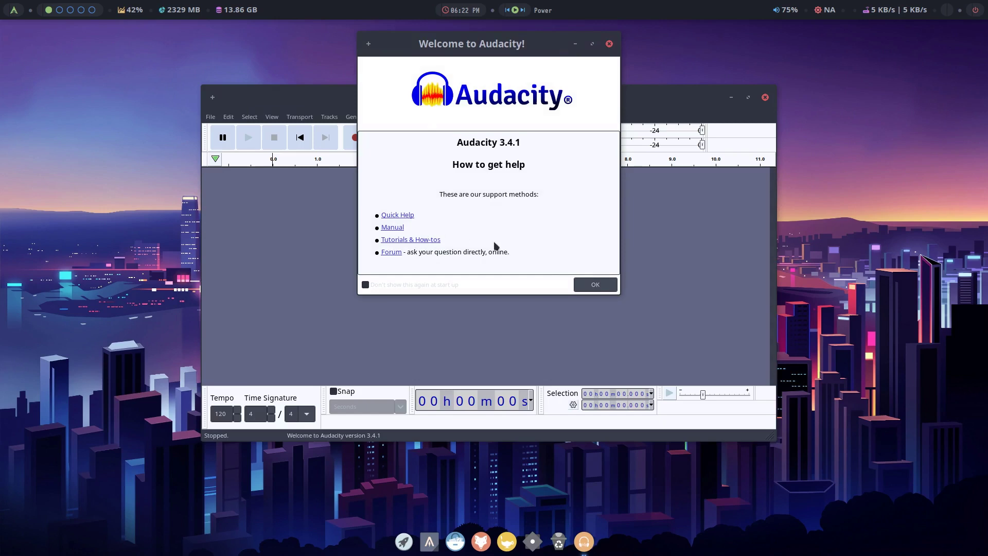
click(595, 285)
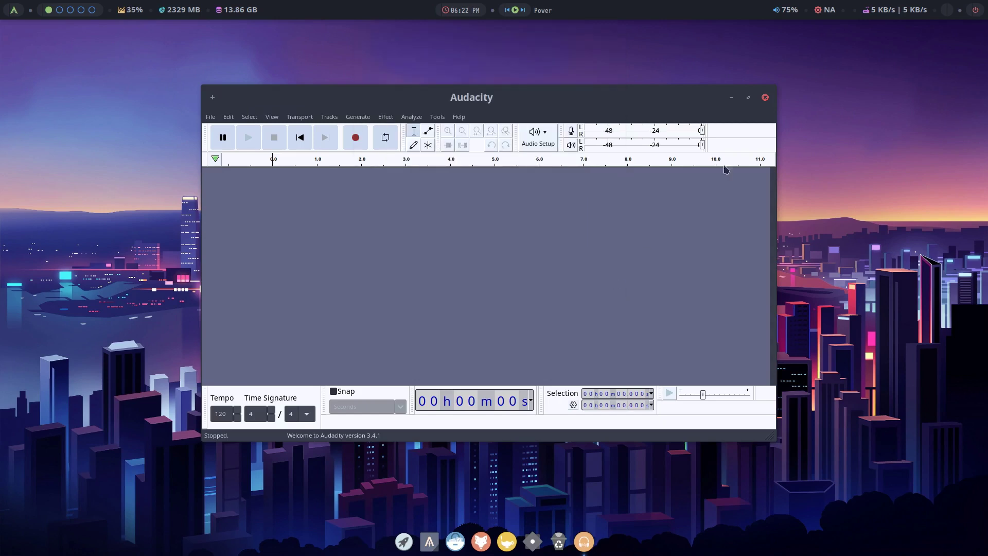
click(765, 98)
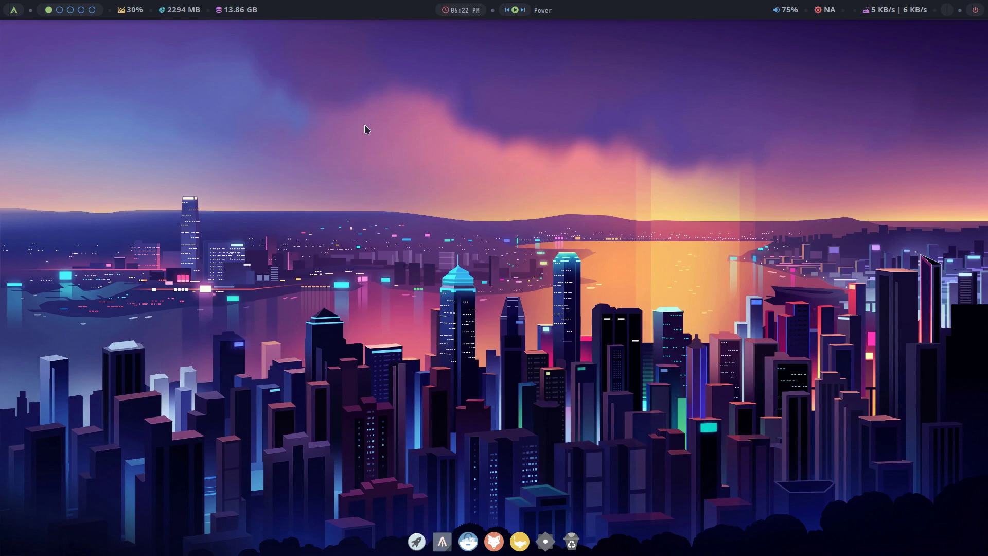
- Browse the desktop menu's Applications and Apps As Root submenus, then dismiss and reopen the menu
right_click(378, 151)
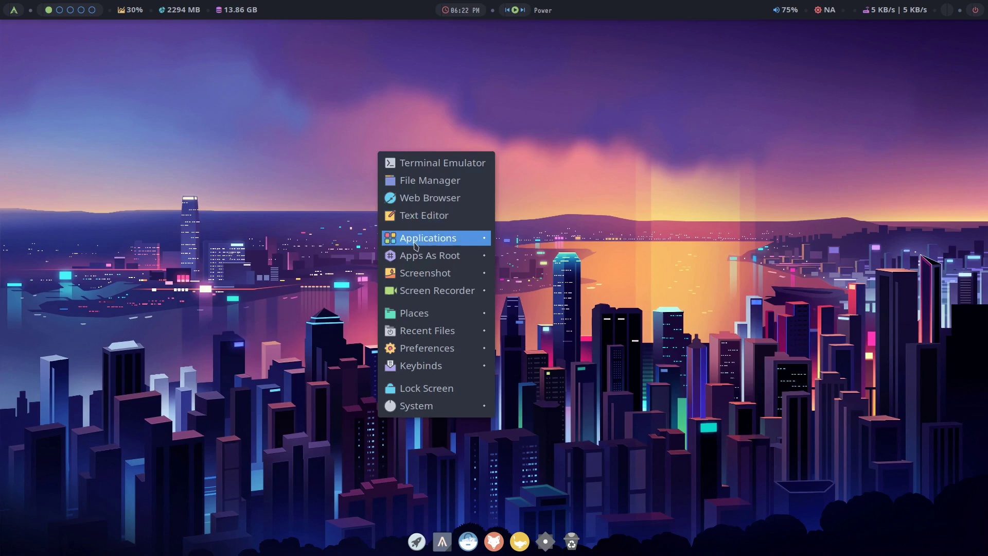
mouse_move(417, 241)
mouse_move(537, 270)
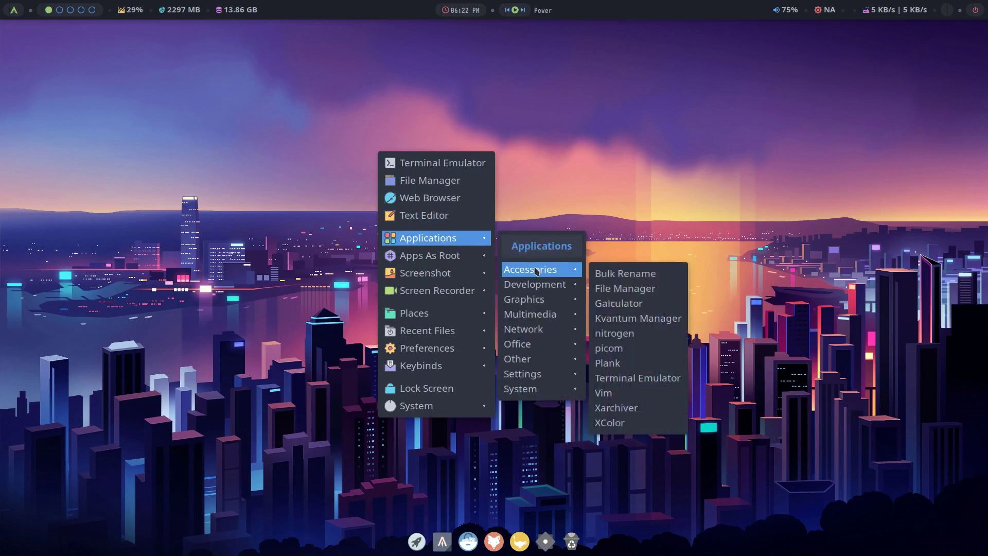
mouse_move(467, 255)
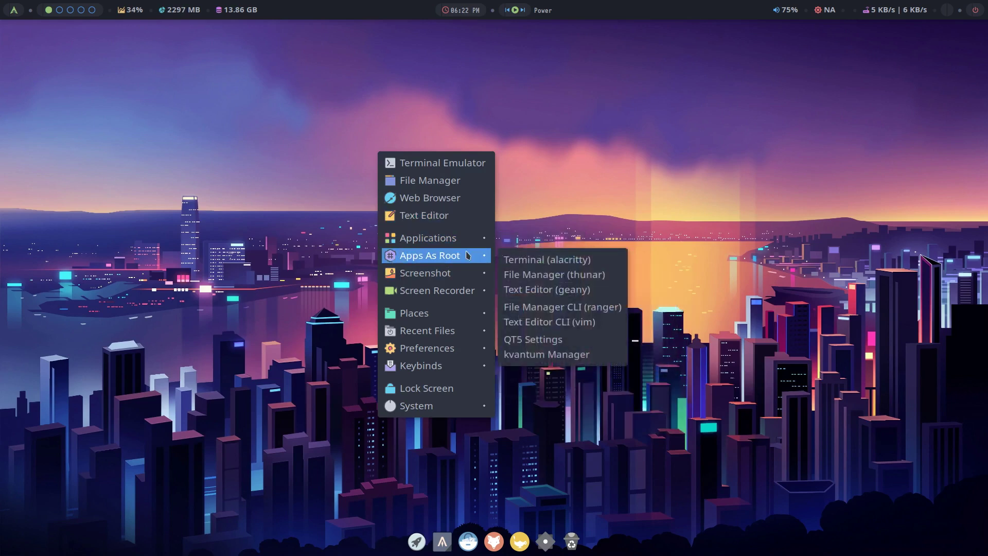
mouse_move(454, 240)
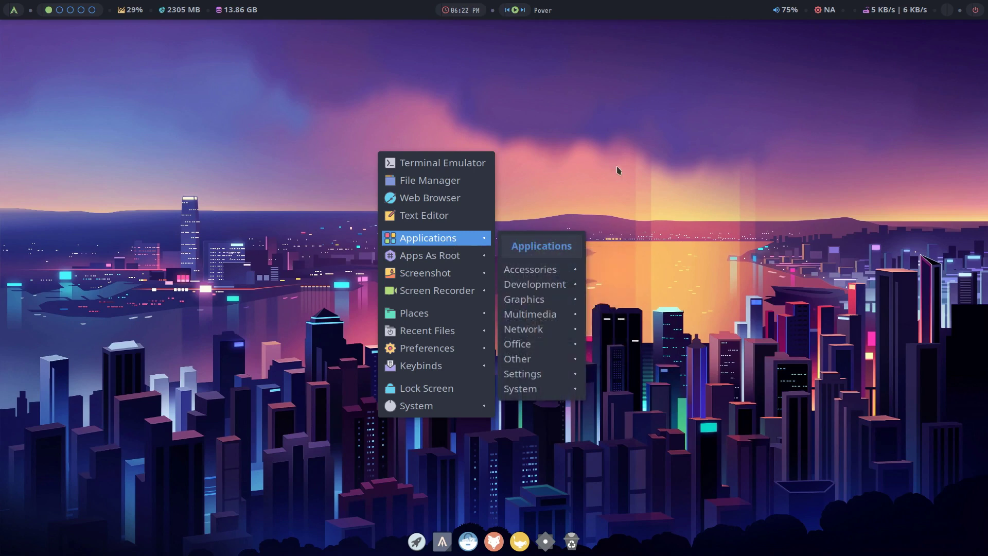
click(318, 110)
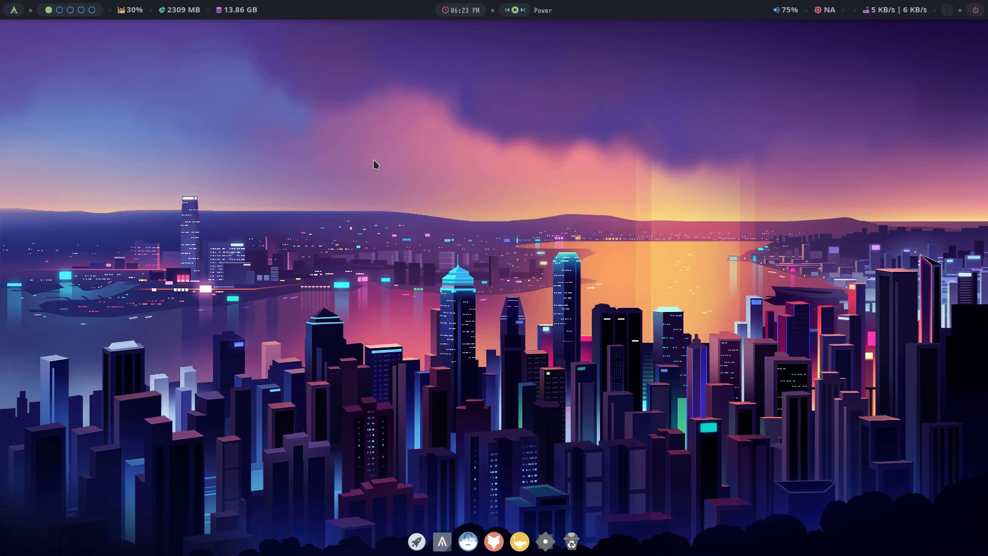
right_click(374, 164)
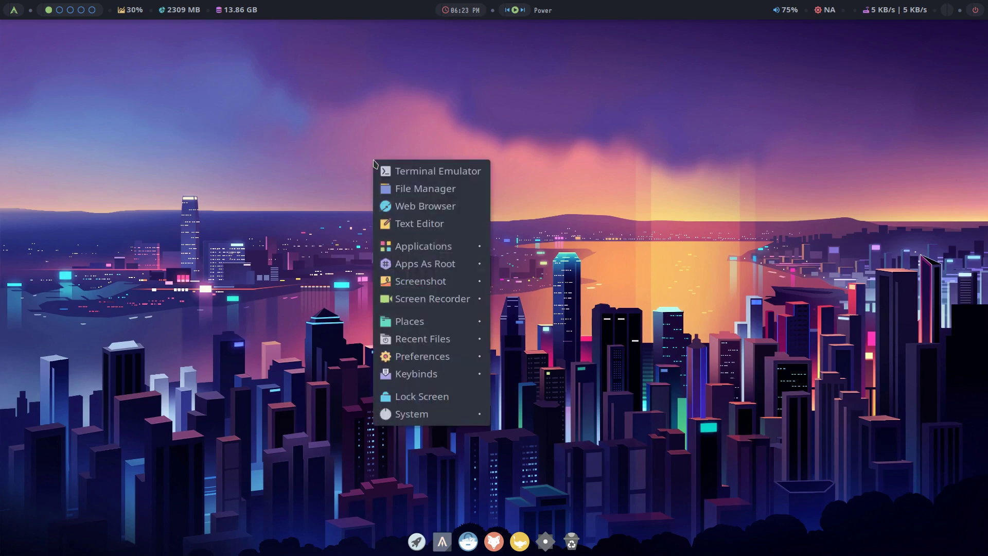